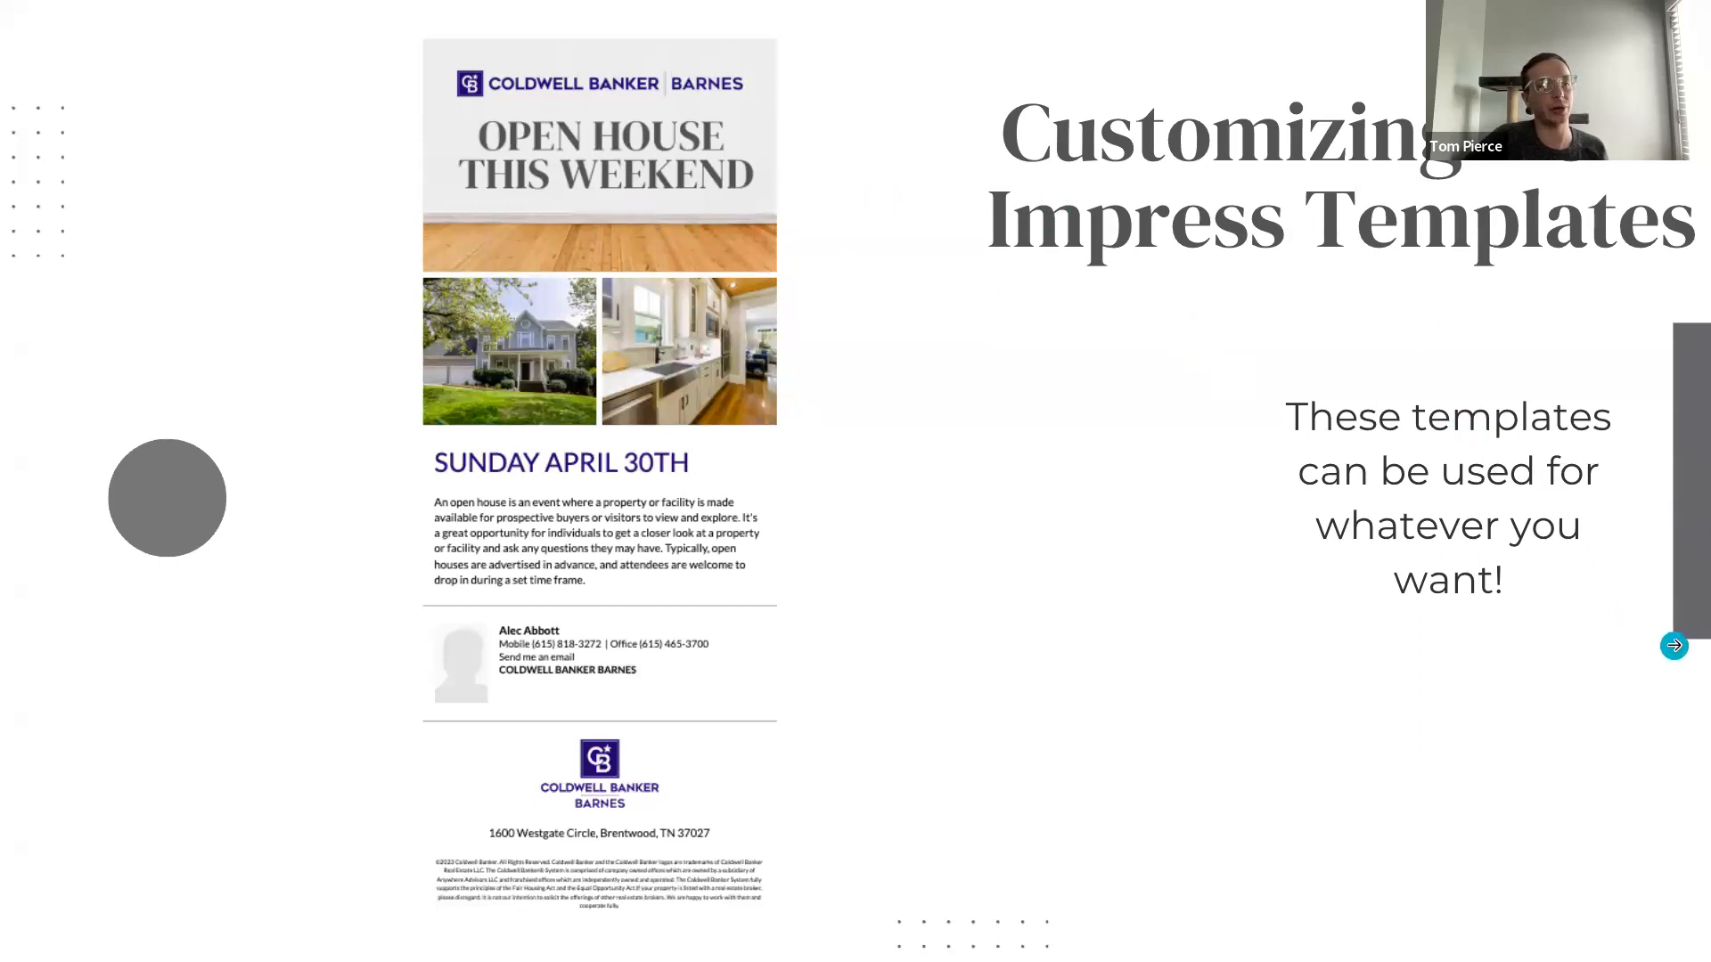
# Step: Advance from the Customizing Impress Templates slide to its embedded video and play it, going back to the photo upload section
pyautogui.click(1688, 620)
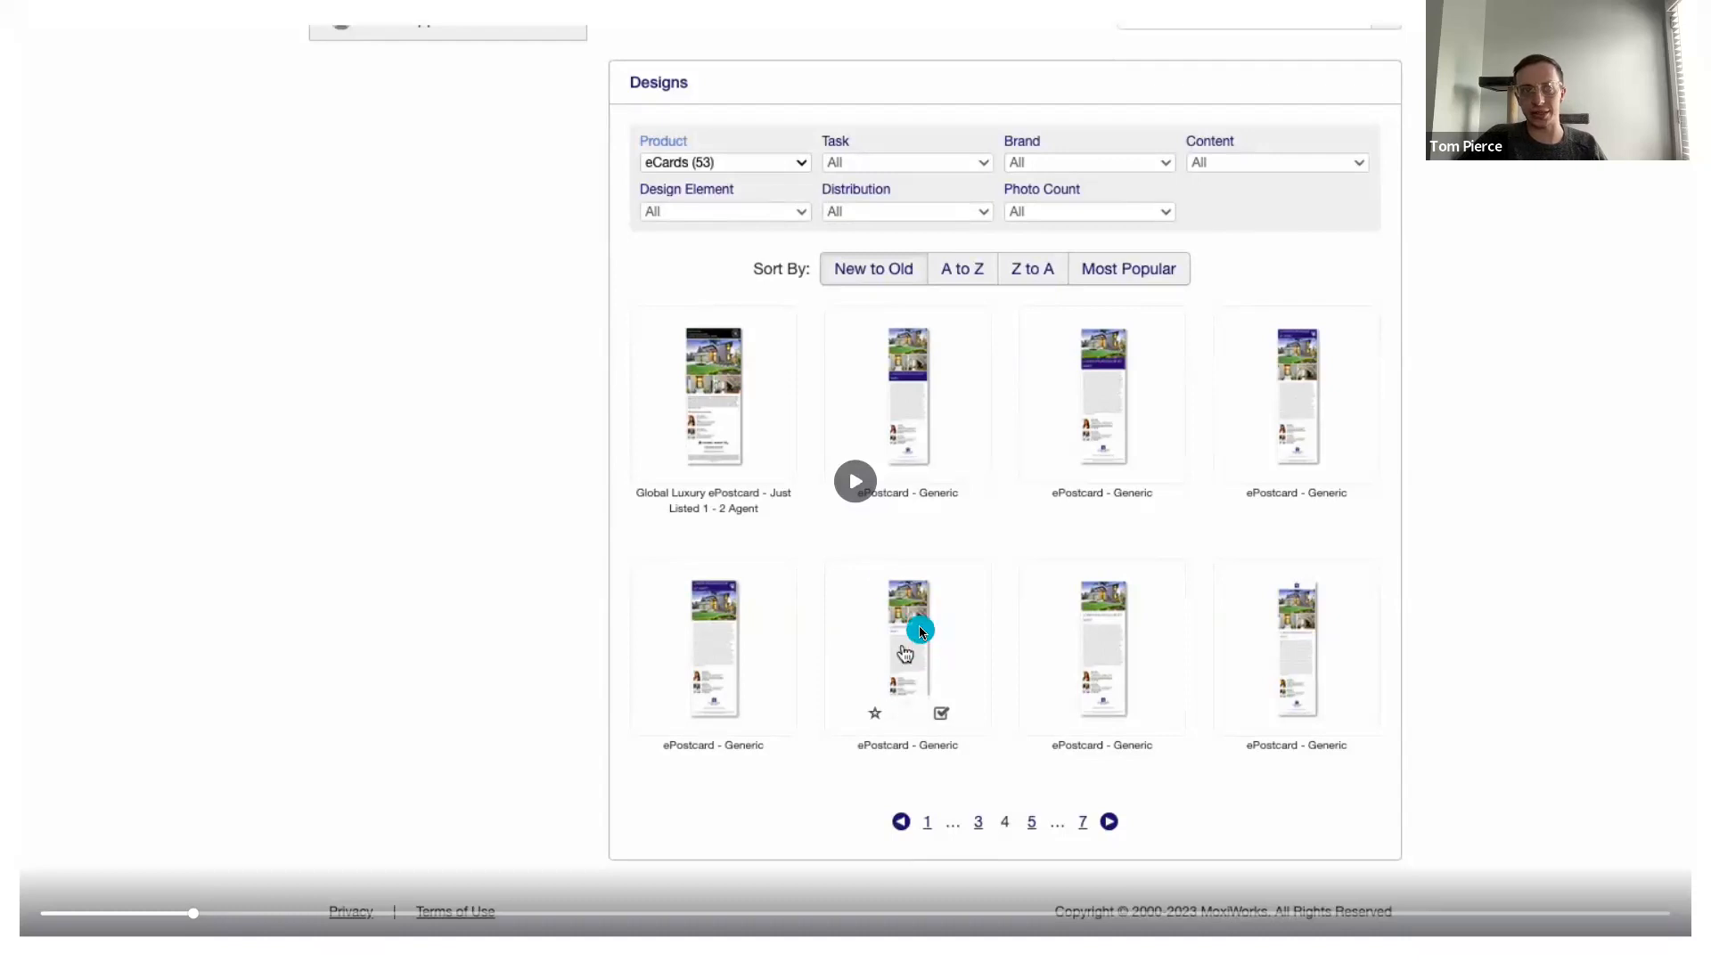
pyautogui.click(851, 479)
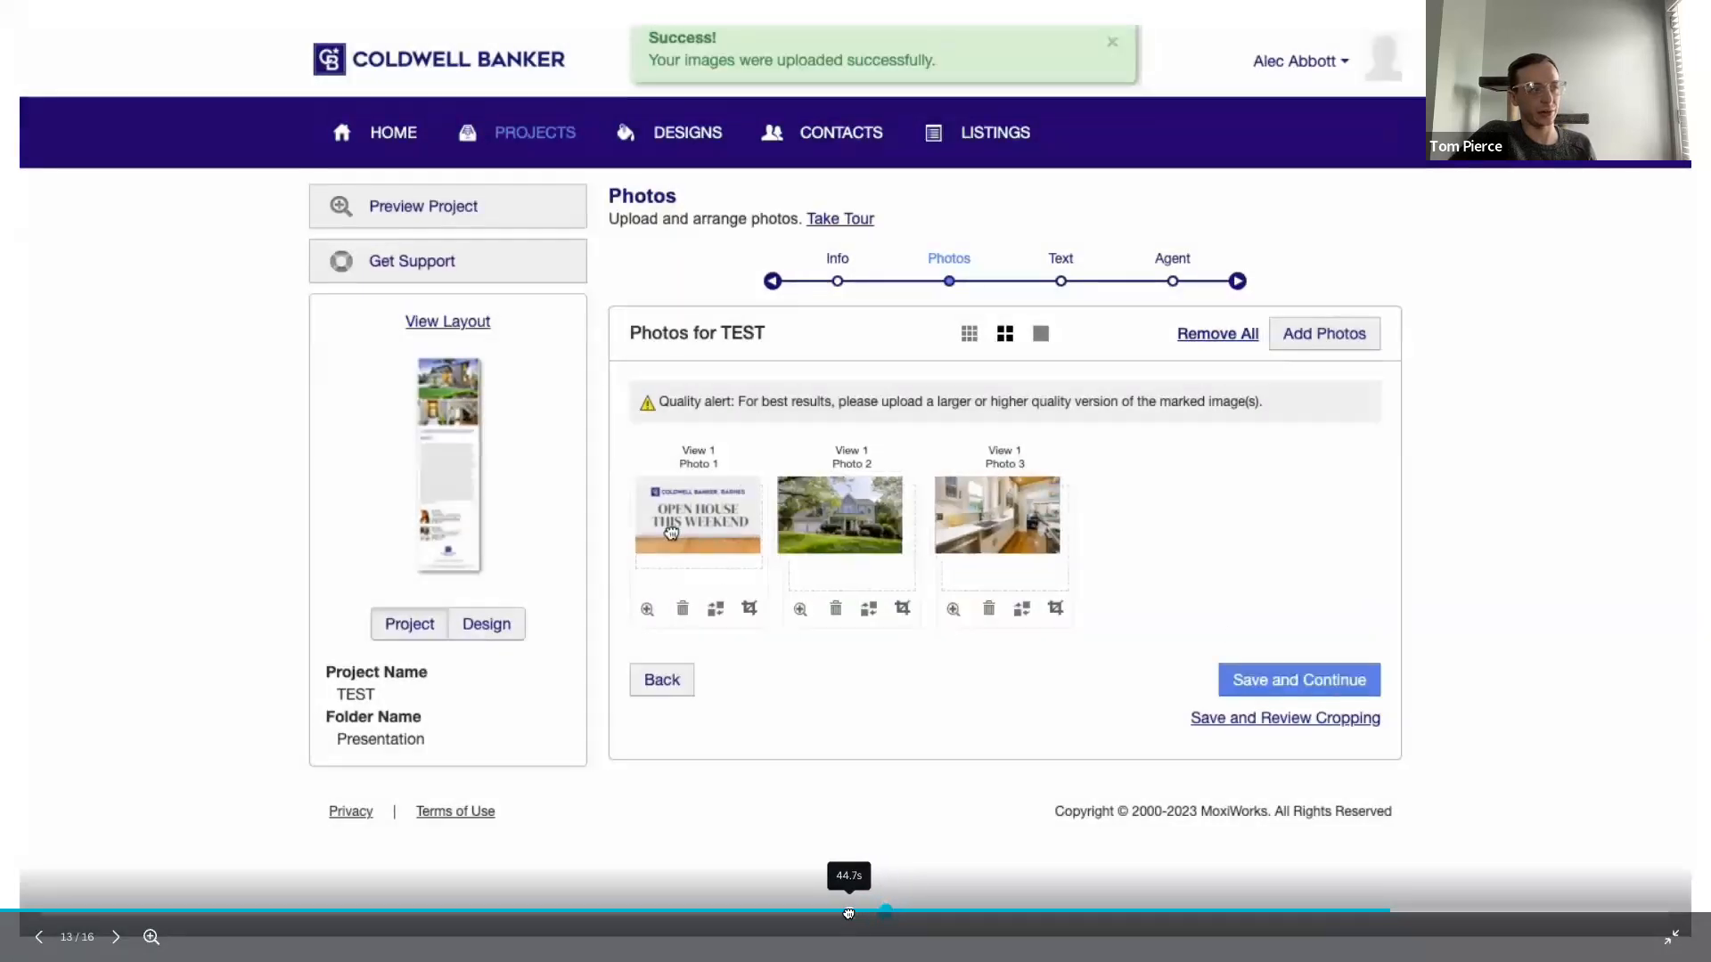
pyautogui.click(817, 913)
pyautogui.click(854, 487)
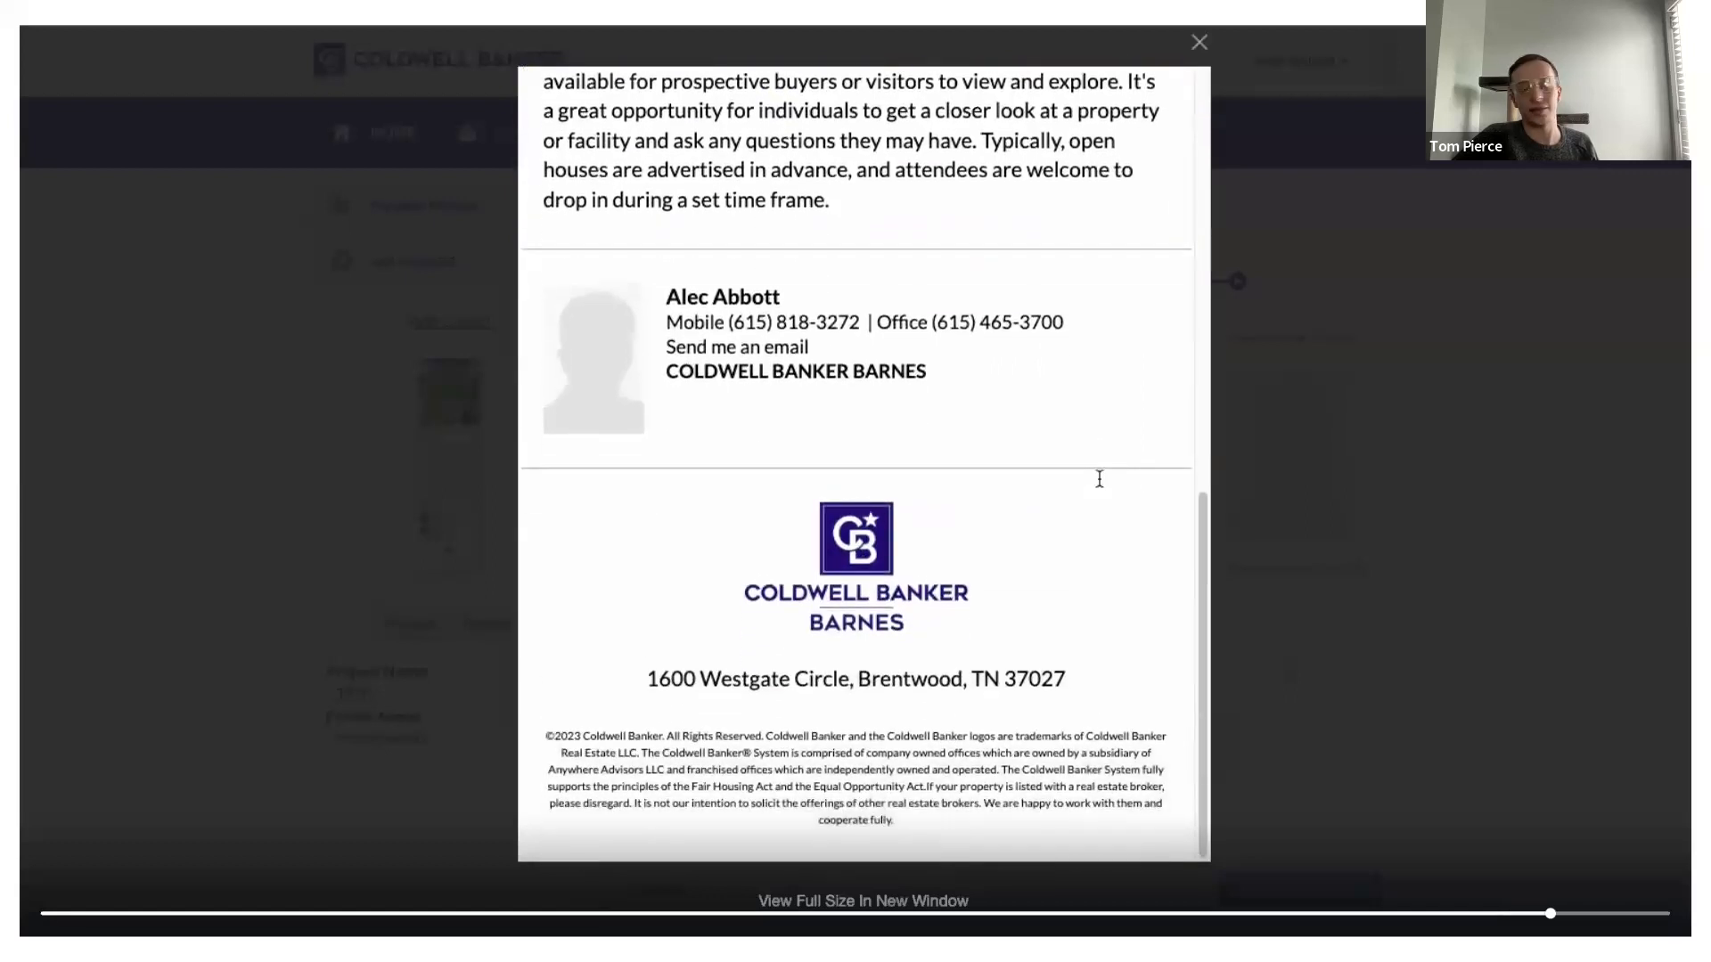
# Step: Pause the embedded video and rewind it to the section with the headline and body copy fields
pyautogui.click(1618, 655)
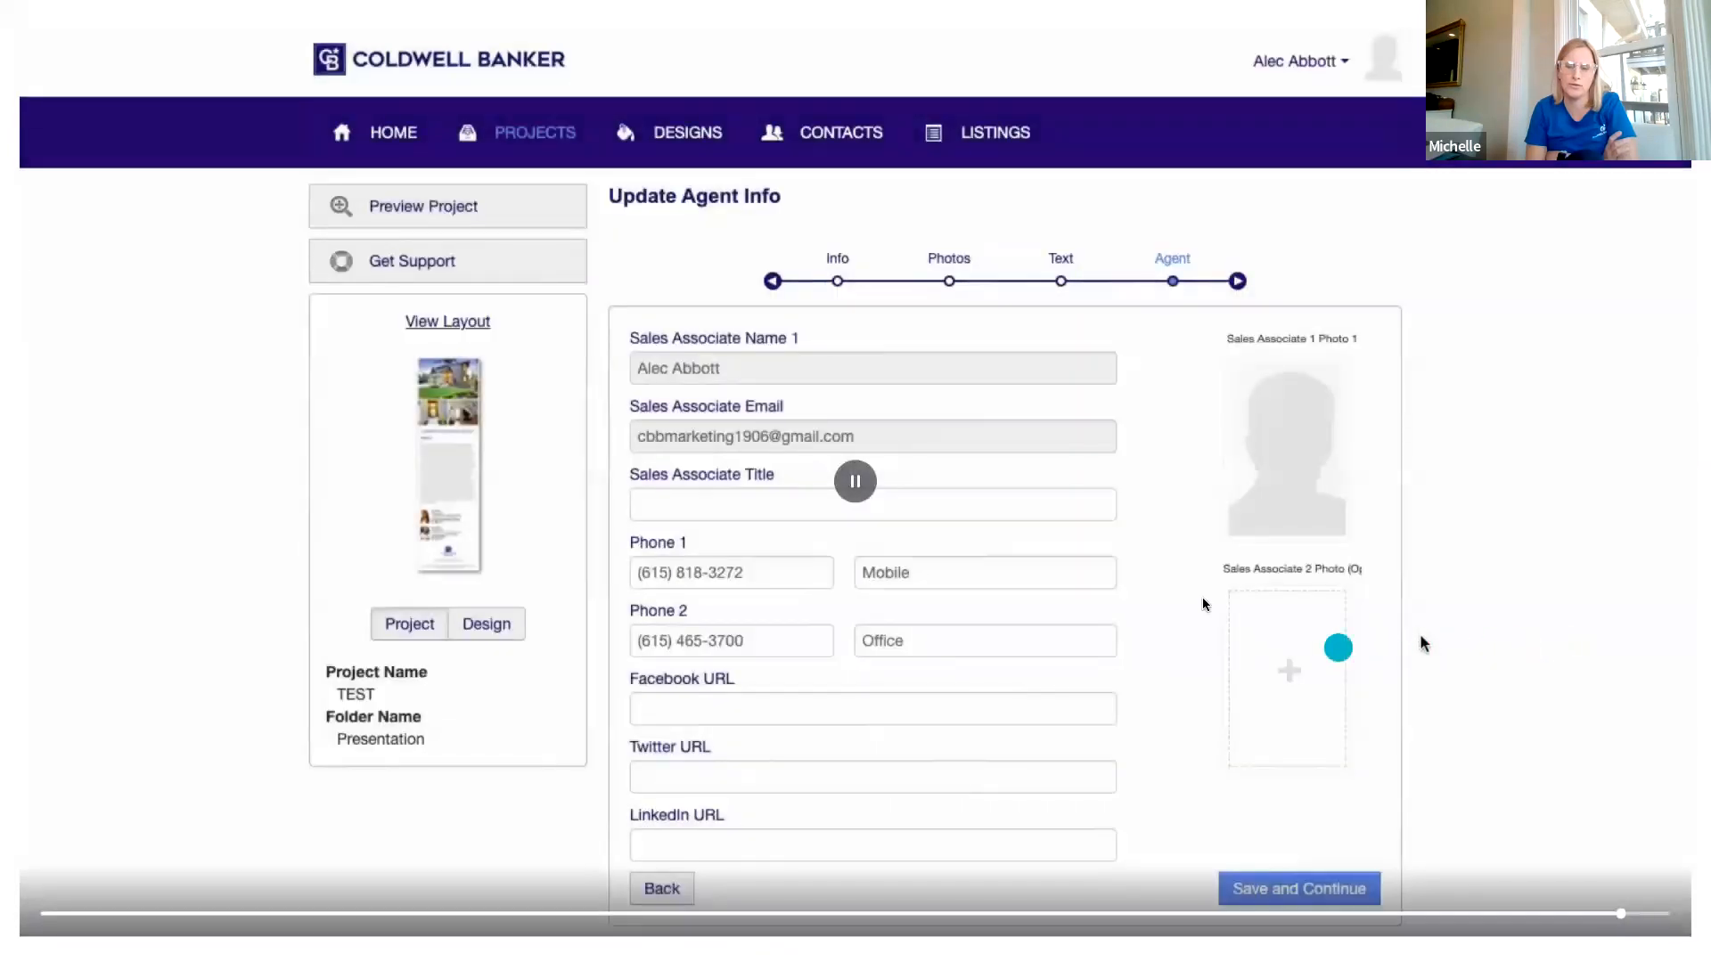
pyautogui.click(857, 483)
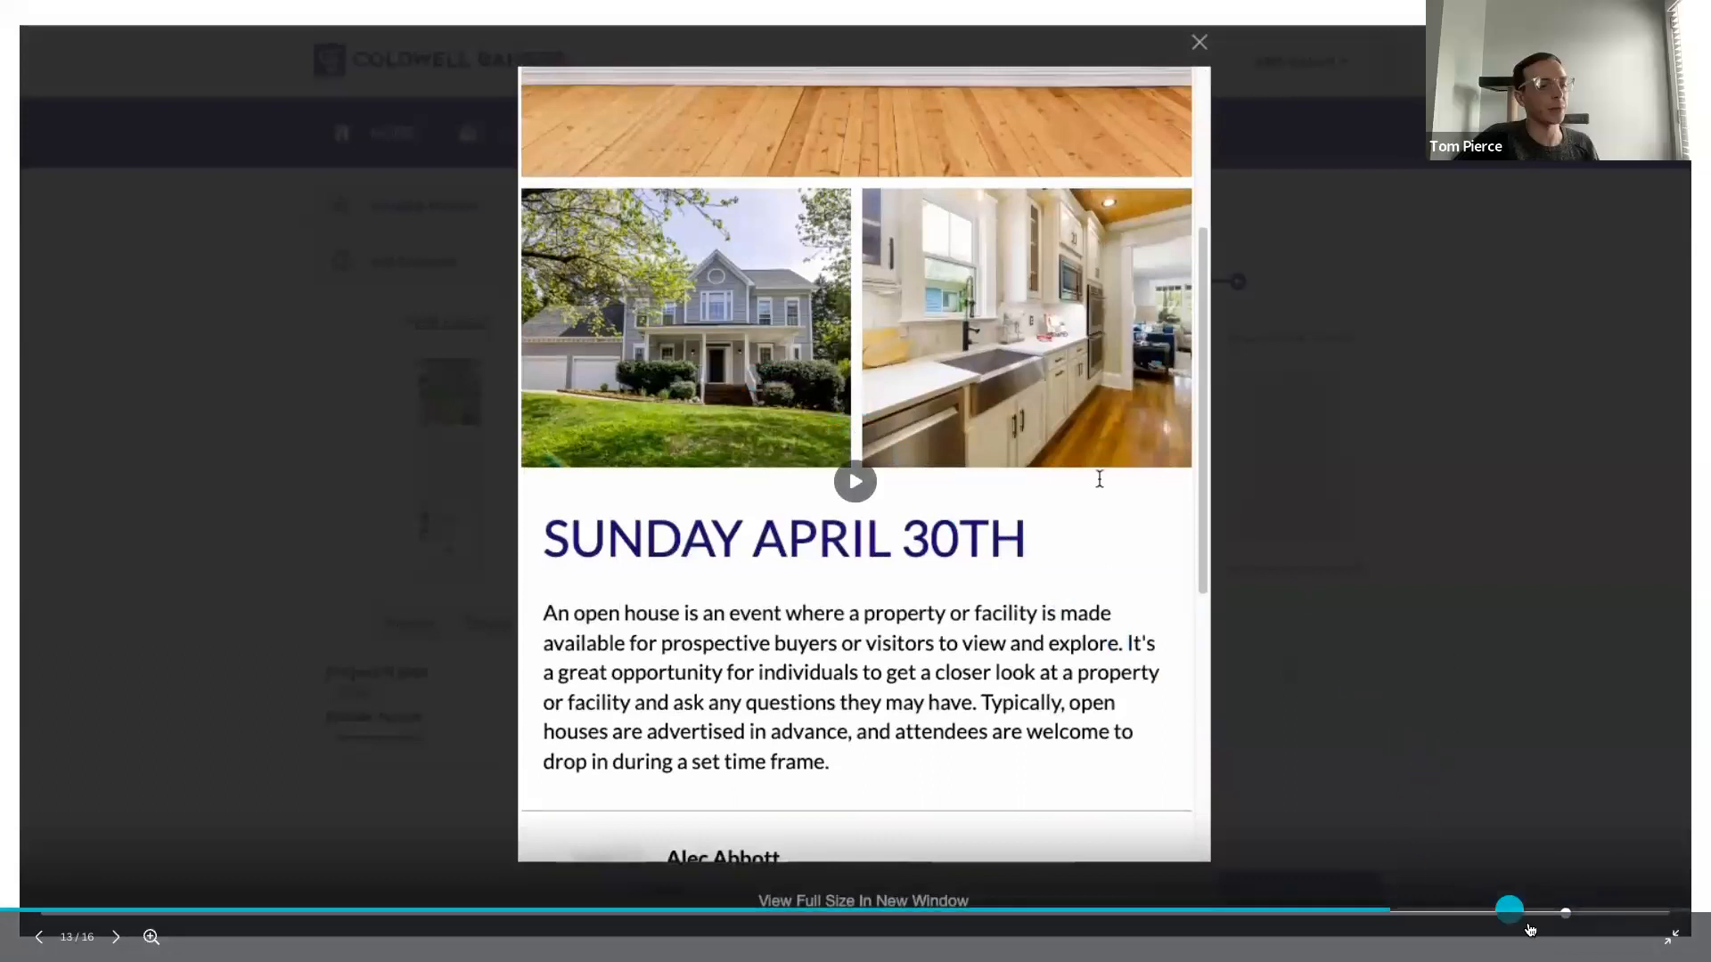
pyautogui.moveTo(1567, 918); pyautogui.dragTo(1130, 900)
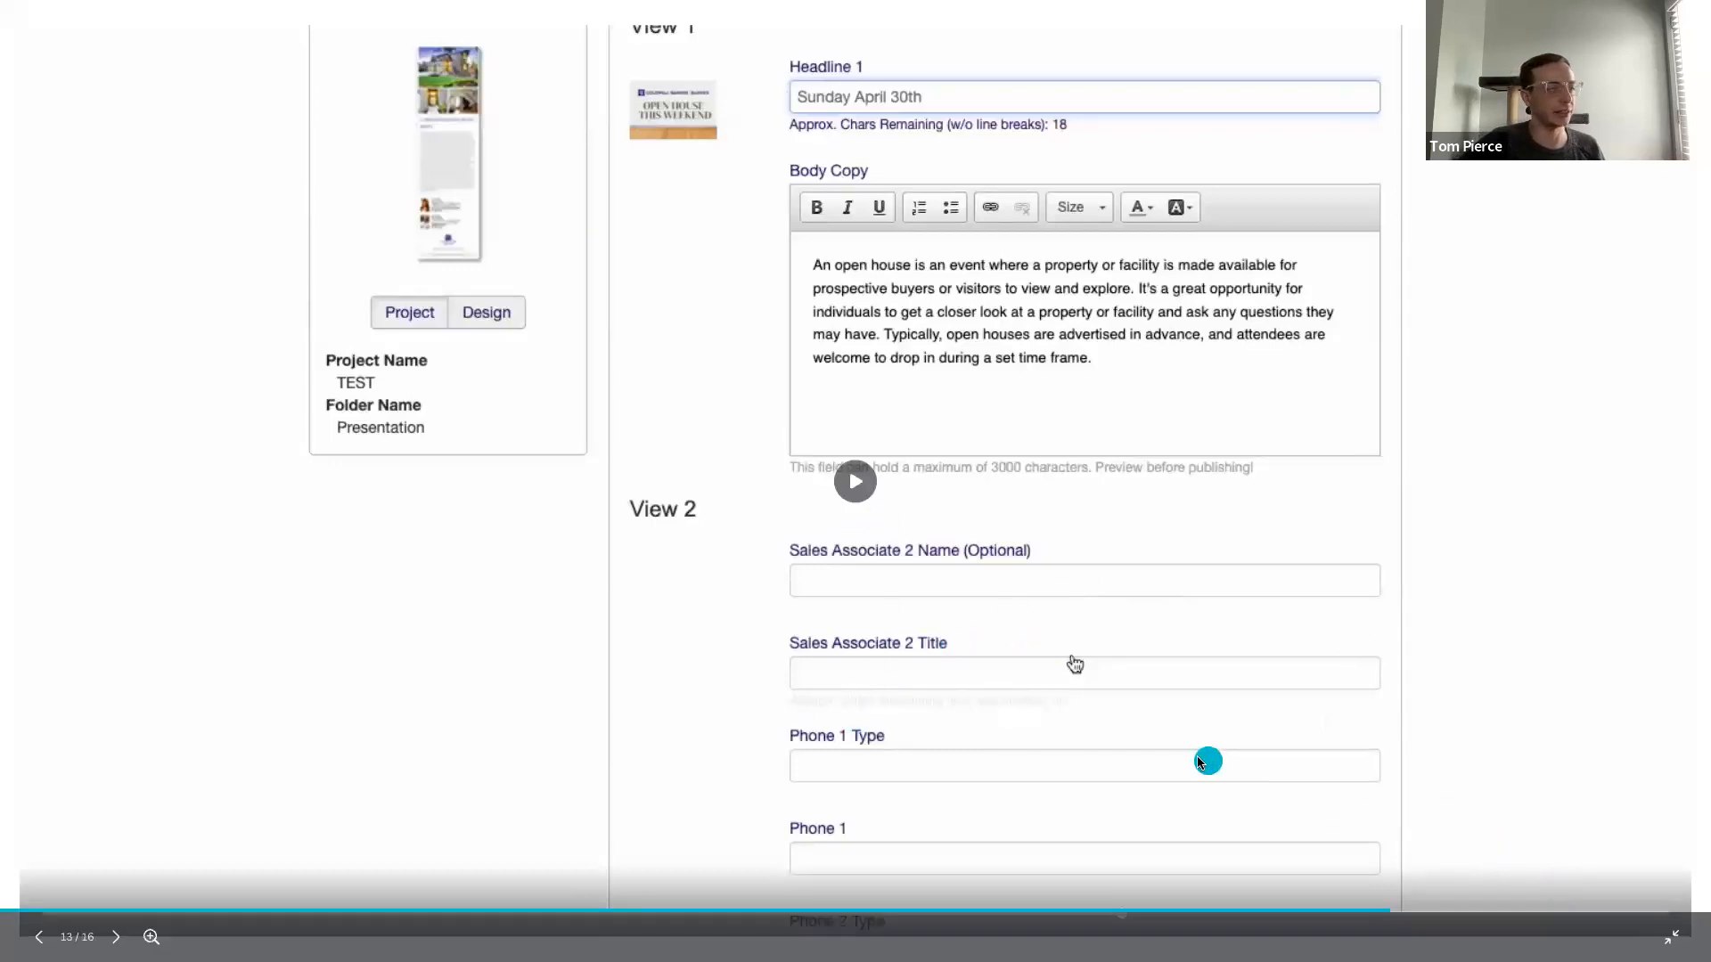
# Step: Skip the embedded video forward to the agent info section near its end and advance to the Advertising 2 Listings in 1 Design slide
pyautogui.moveTo(1384, 917); pyautogui.dragTo(1683, 916)
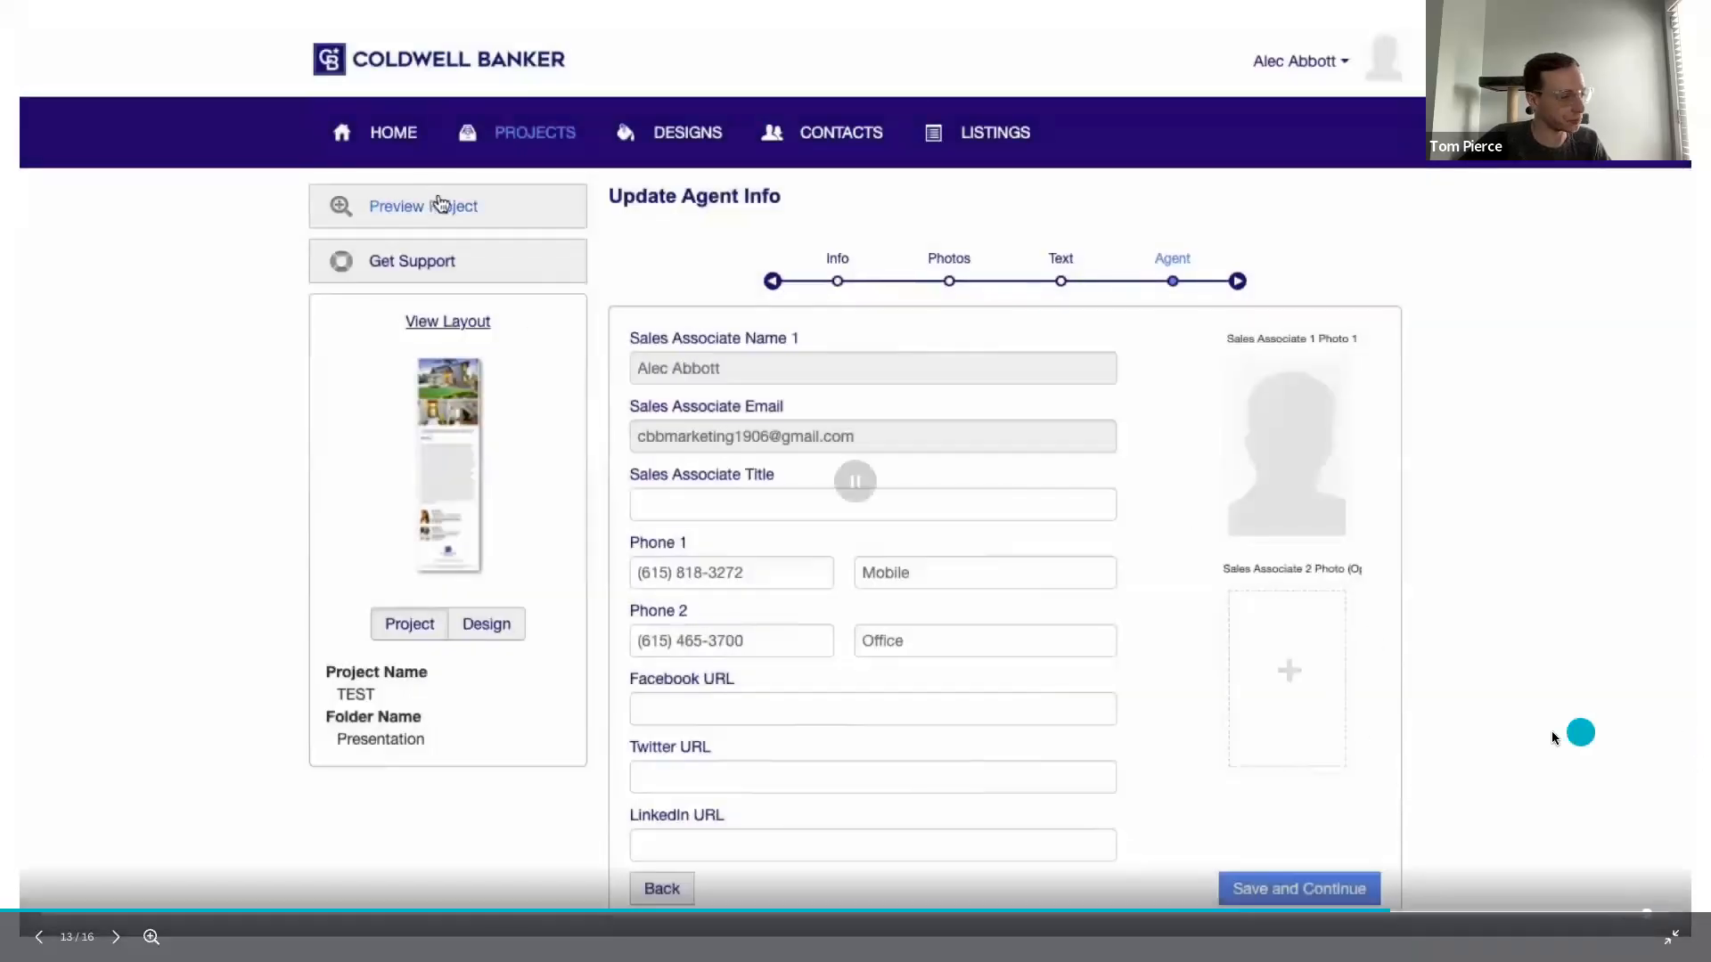
pyautogui.click(115, 937)
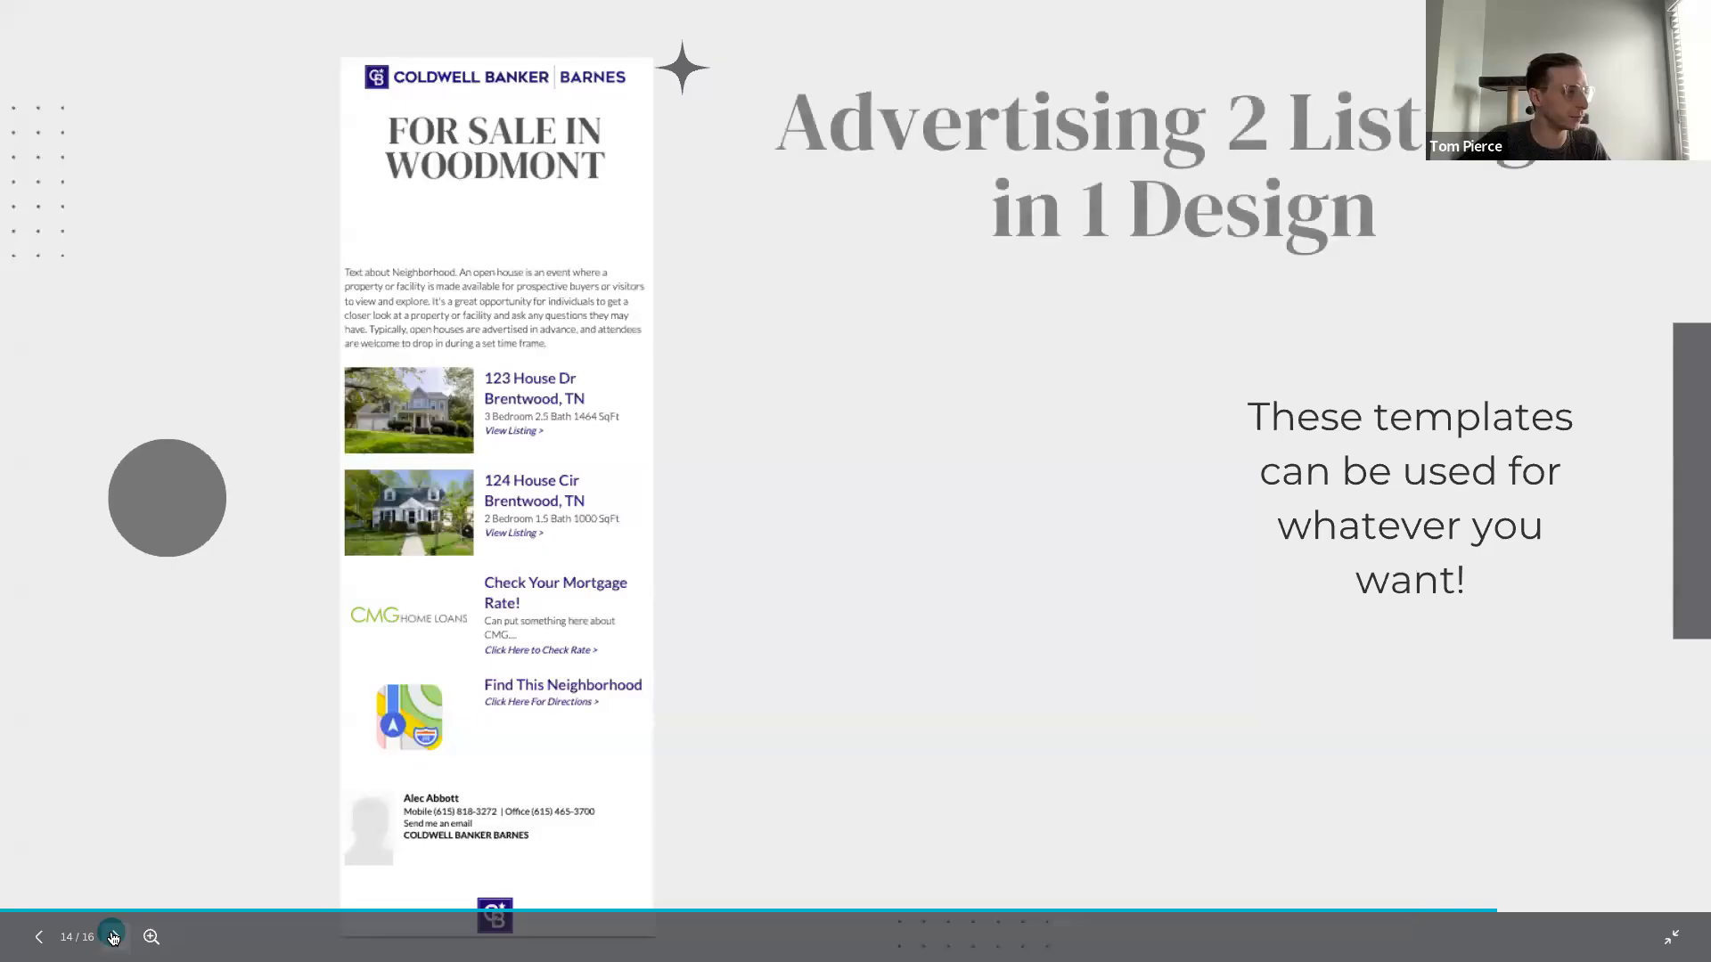
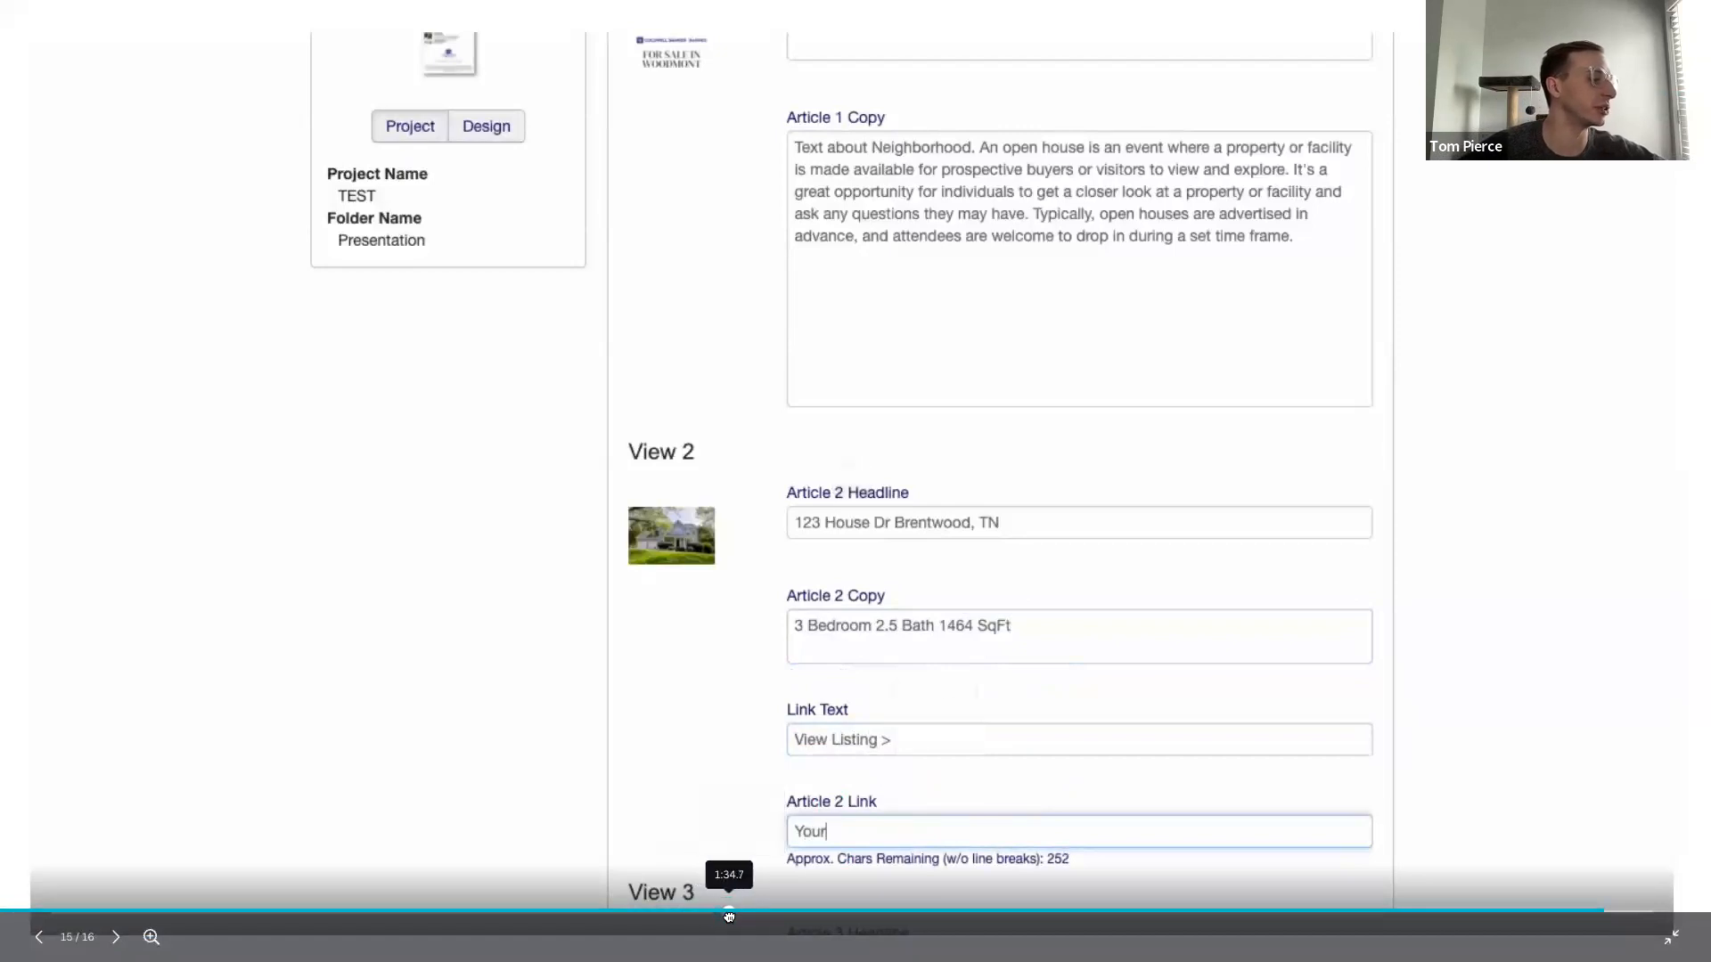
# Step: Skip the embedded video forward past the Article 2 and Article 3 fields and bring up the slide on the Moxi Impress customizing size
pyautogui.click(786, 925)
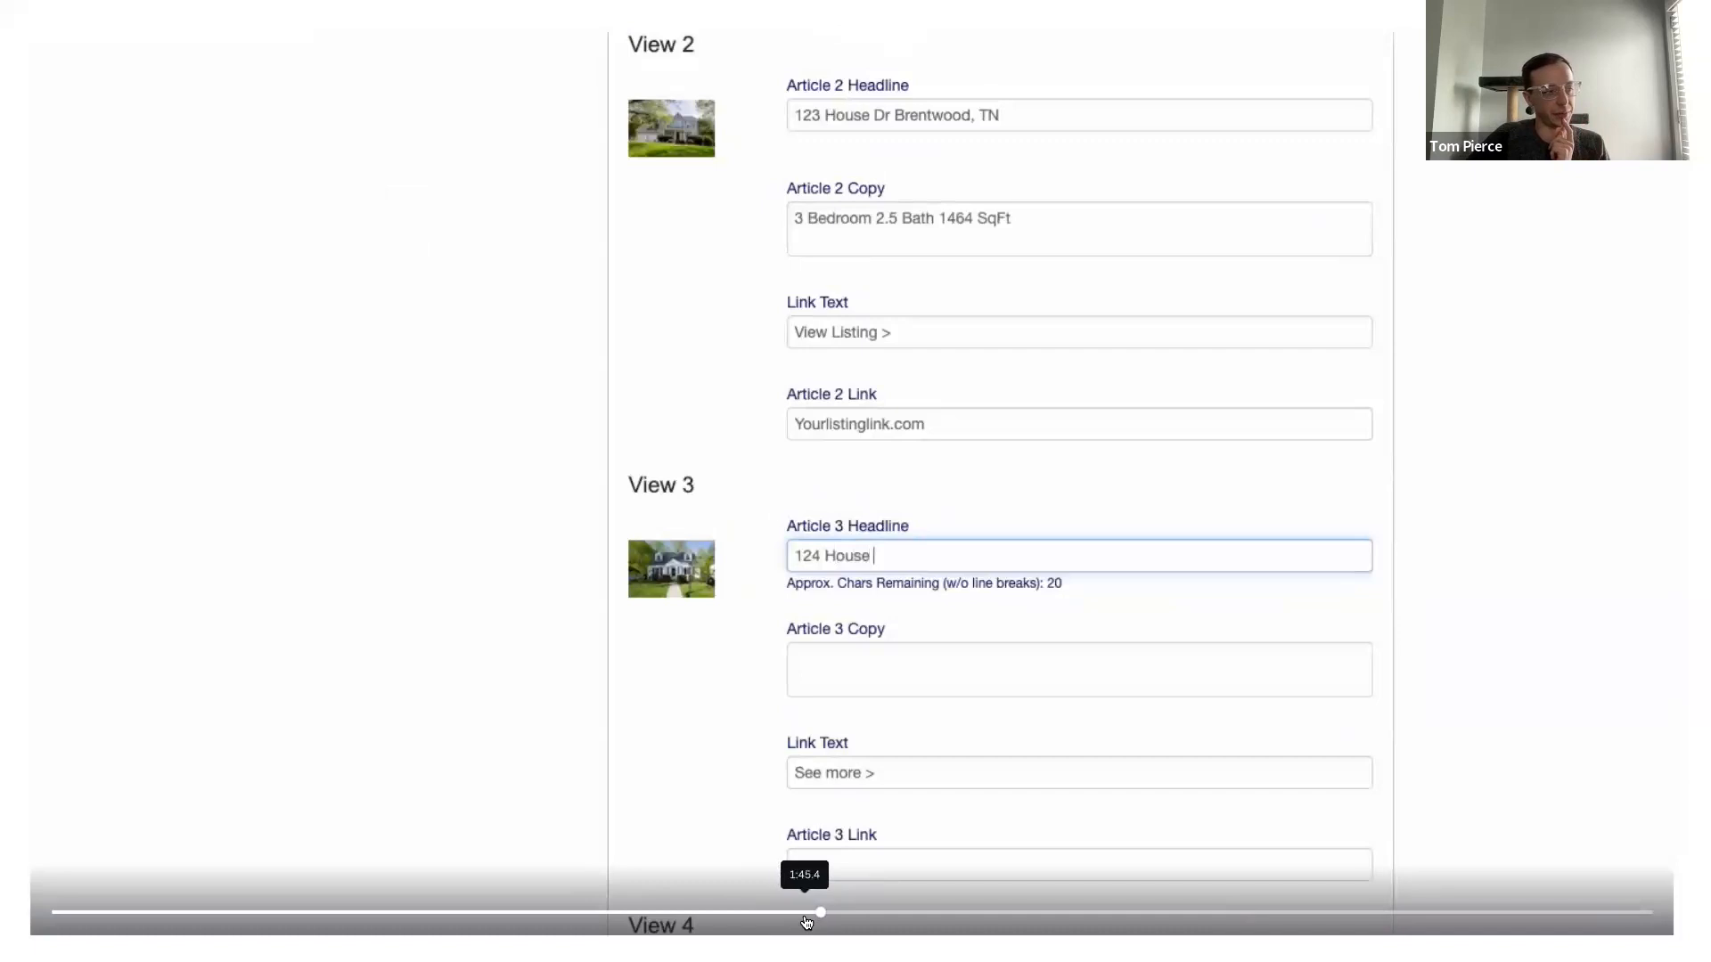
pyautogui.moveTo(824, 914); pyautogui.dragTo(999, 909)
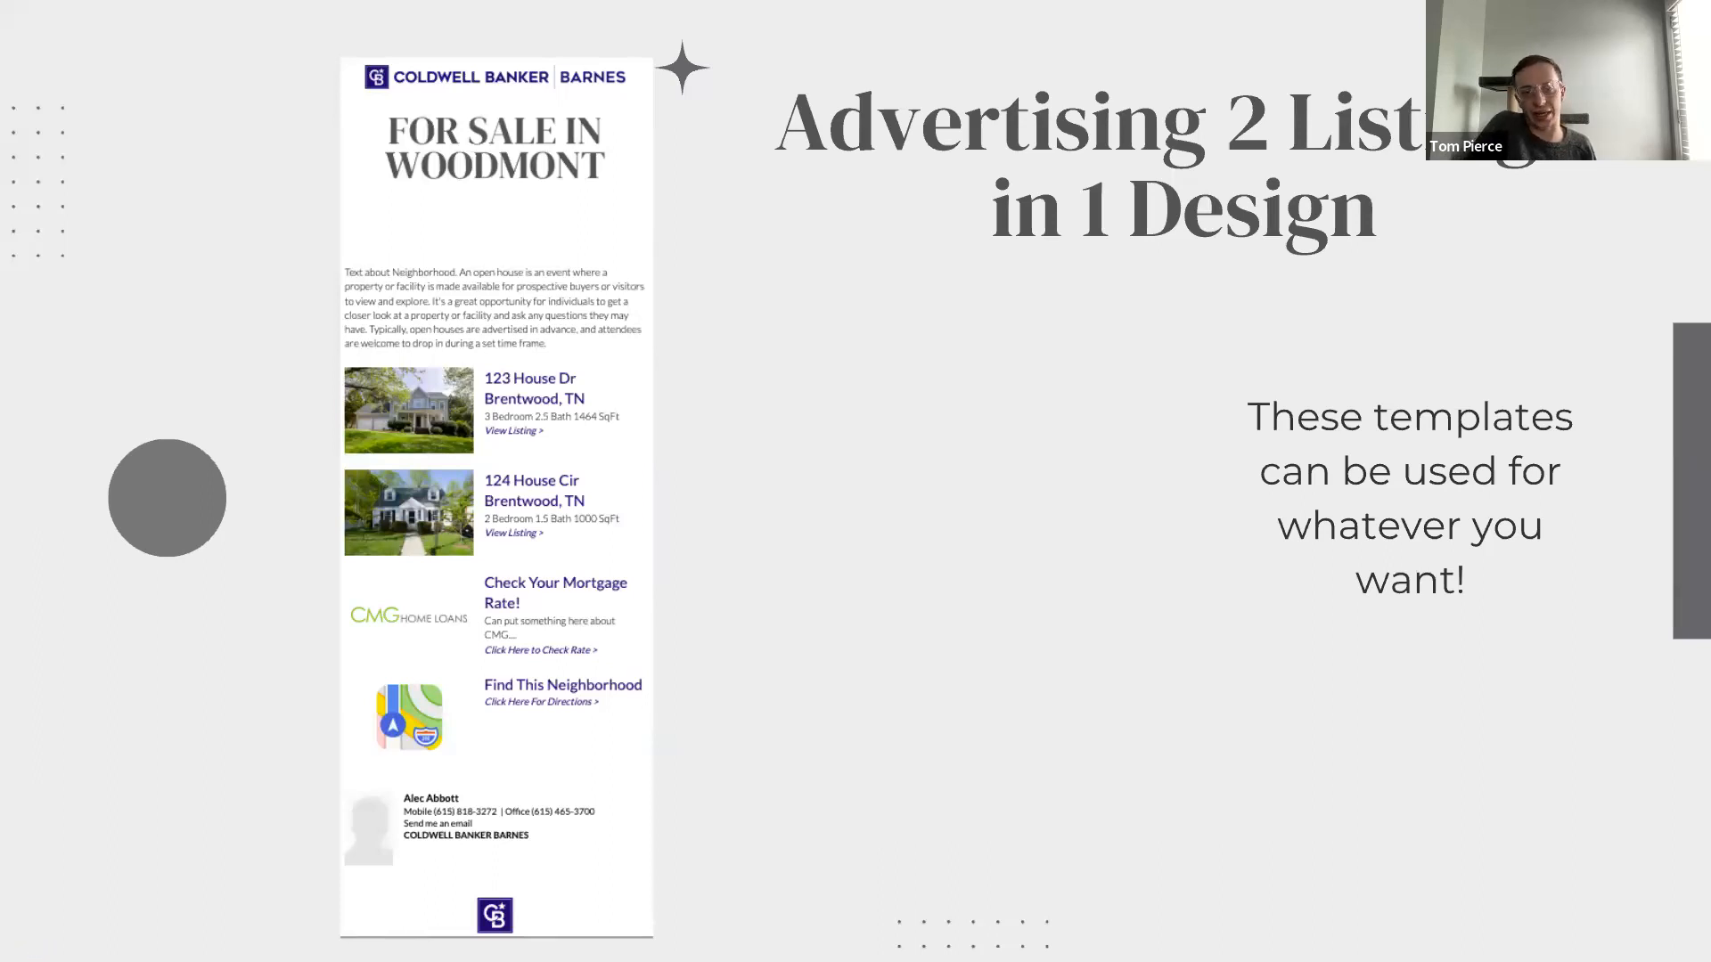
pyautogui.press('Right')
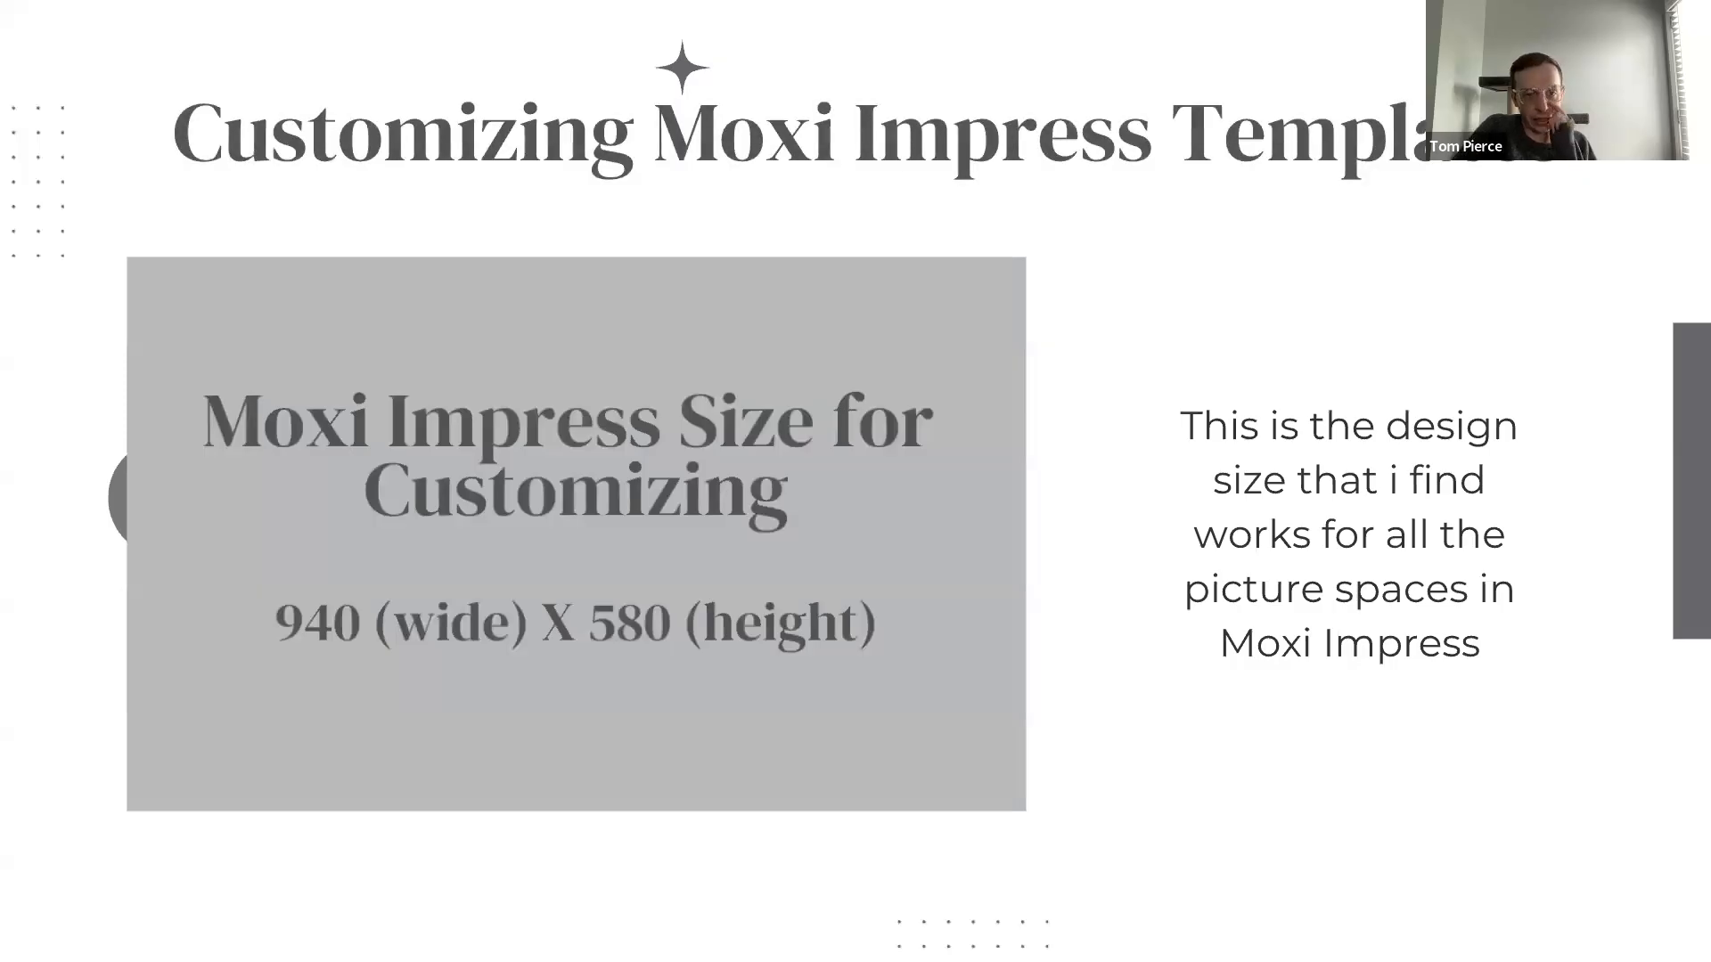
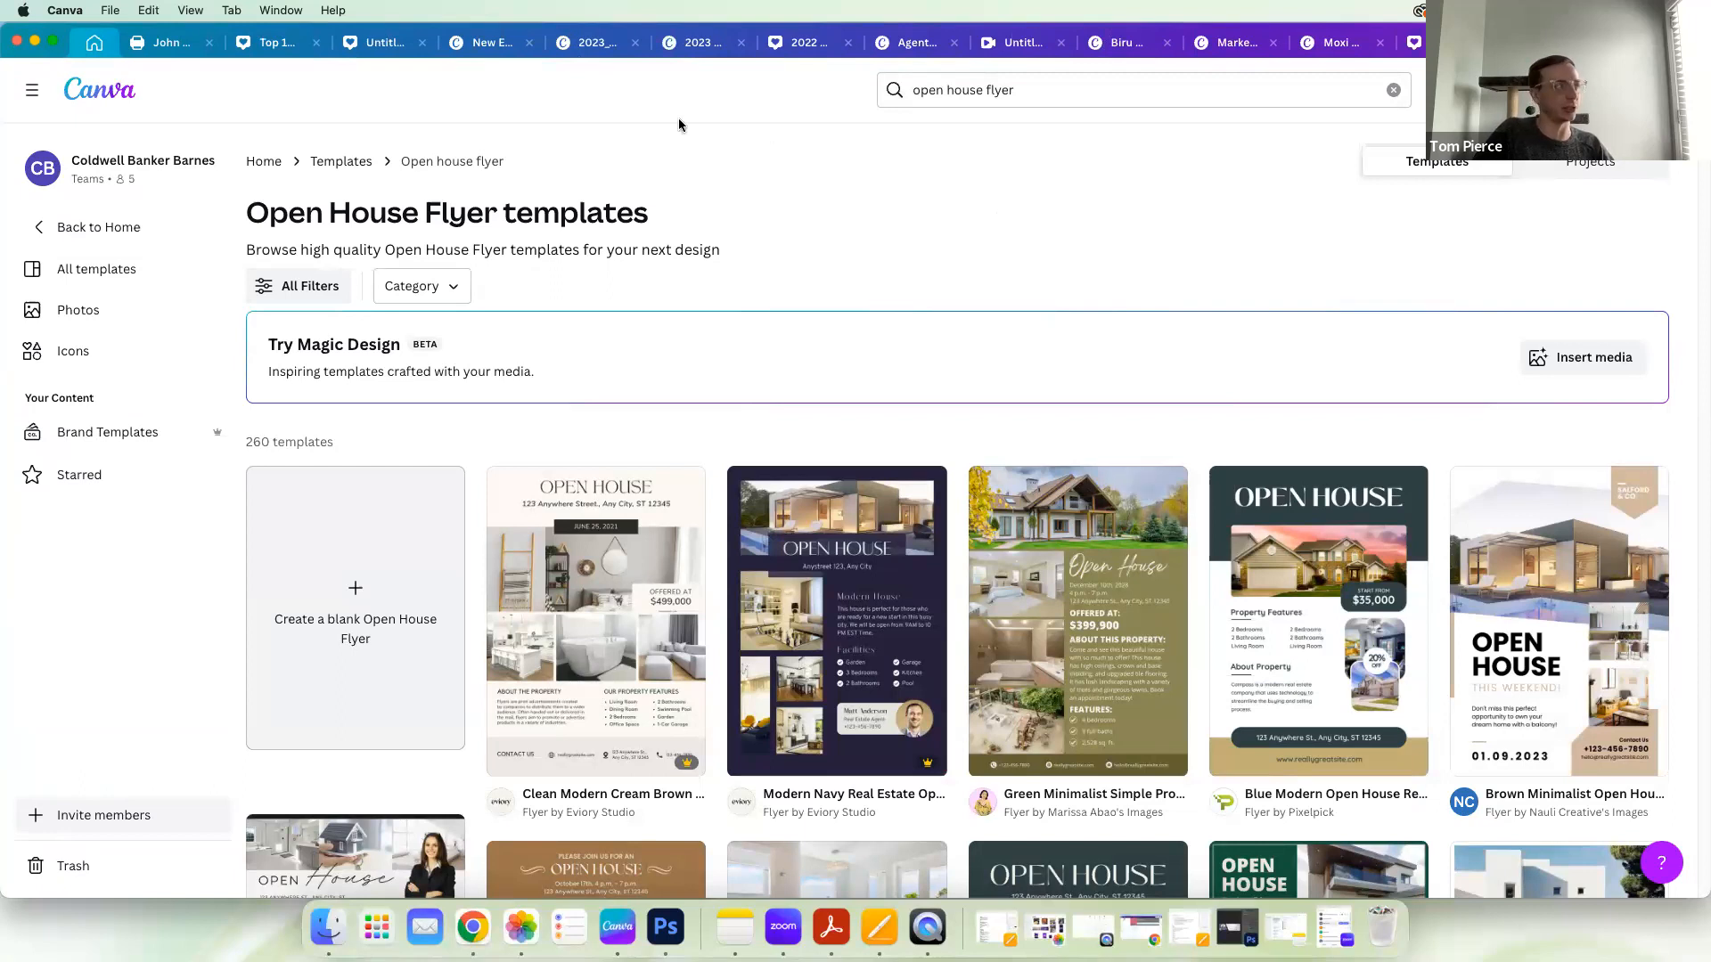
# Step: Return to the Canva home page and create a new custom-size design 940 px wide and 580 px high
pyautogui.click(89, 95)
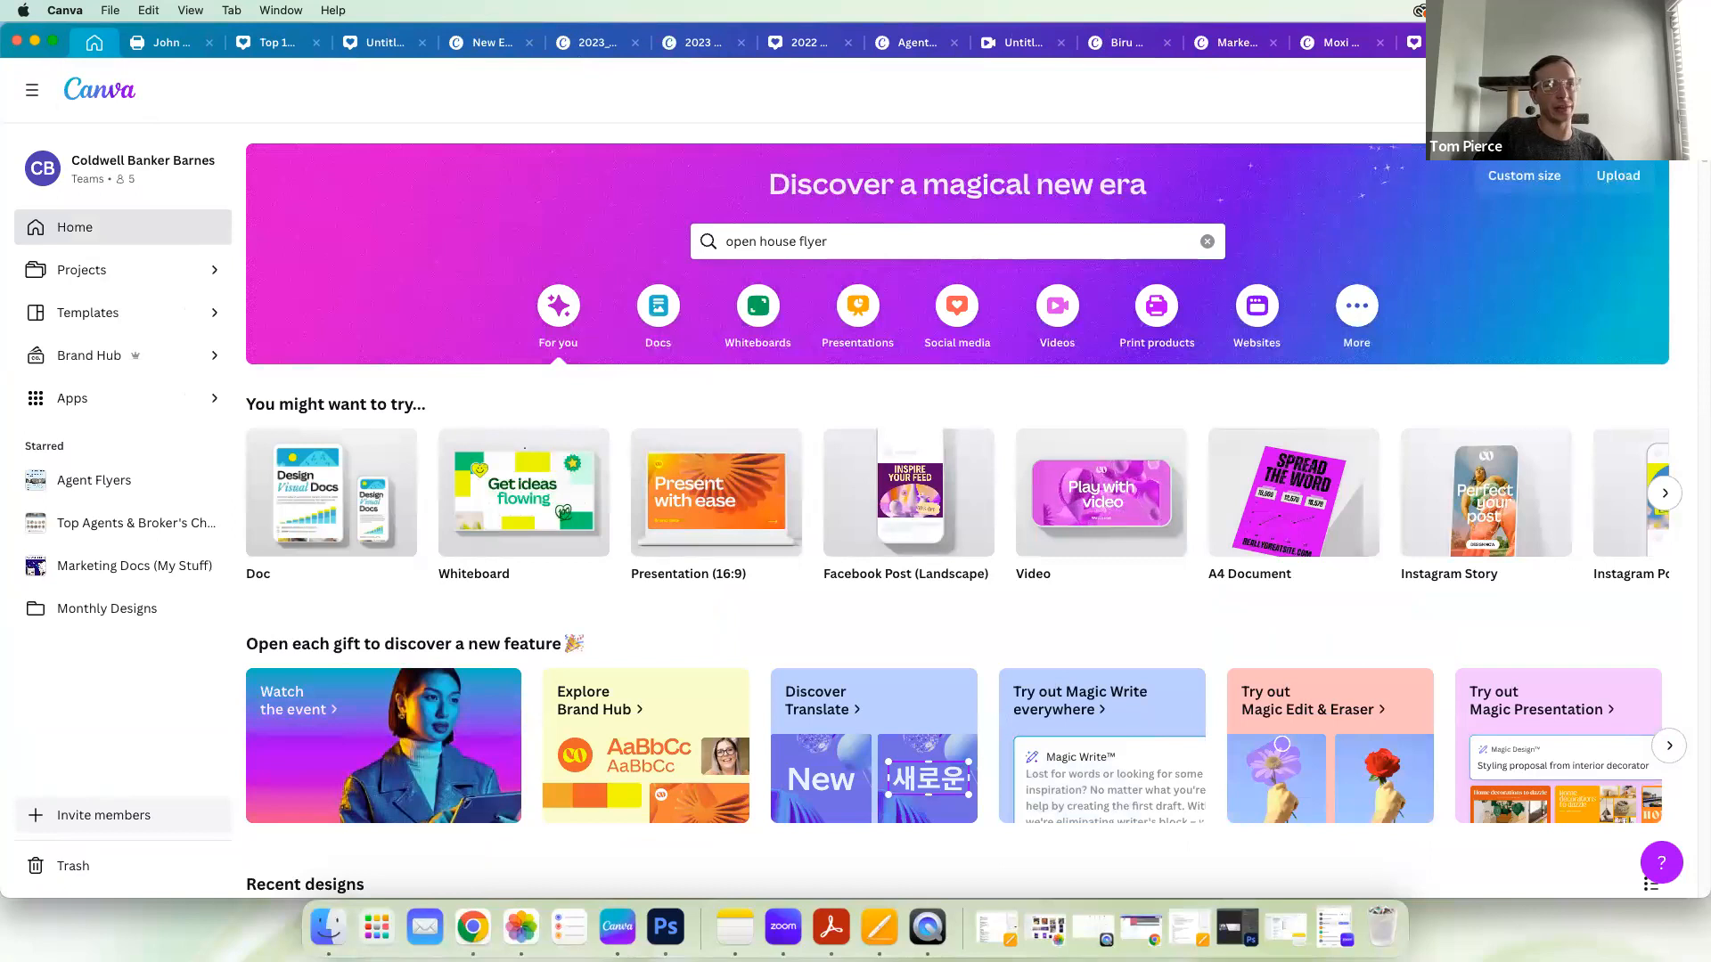
pyautogui.click(1553, 90)
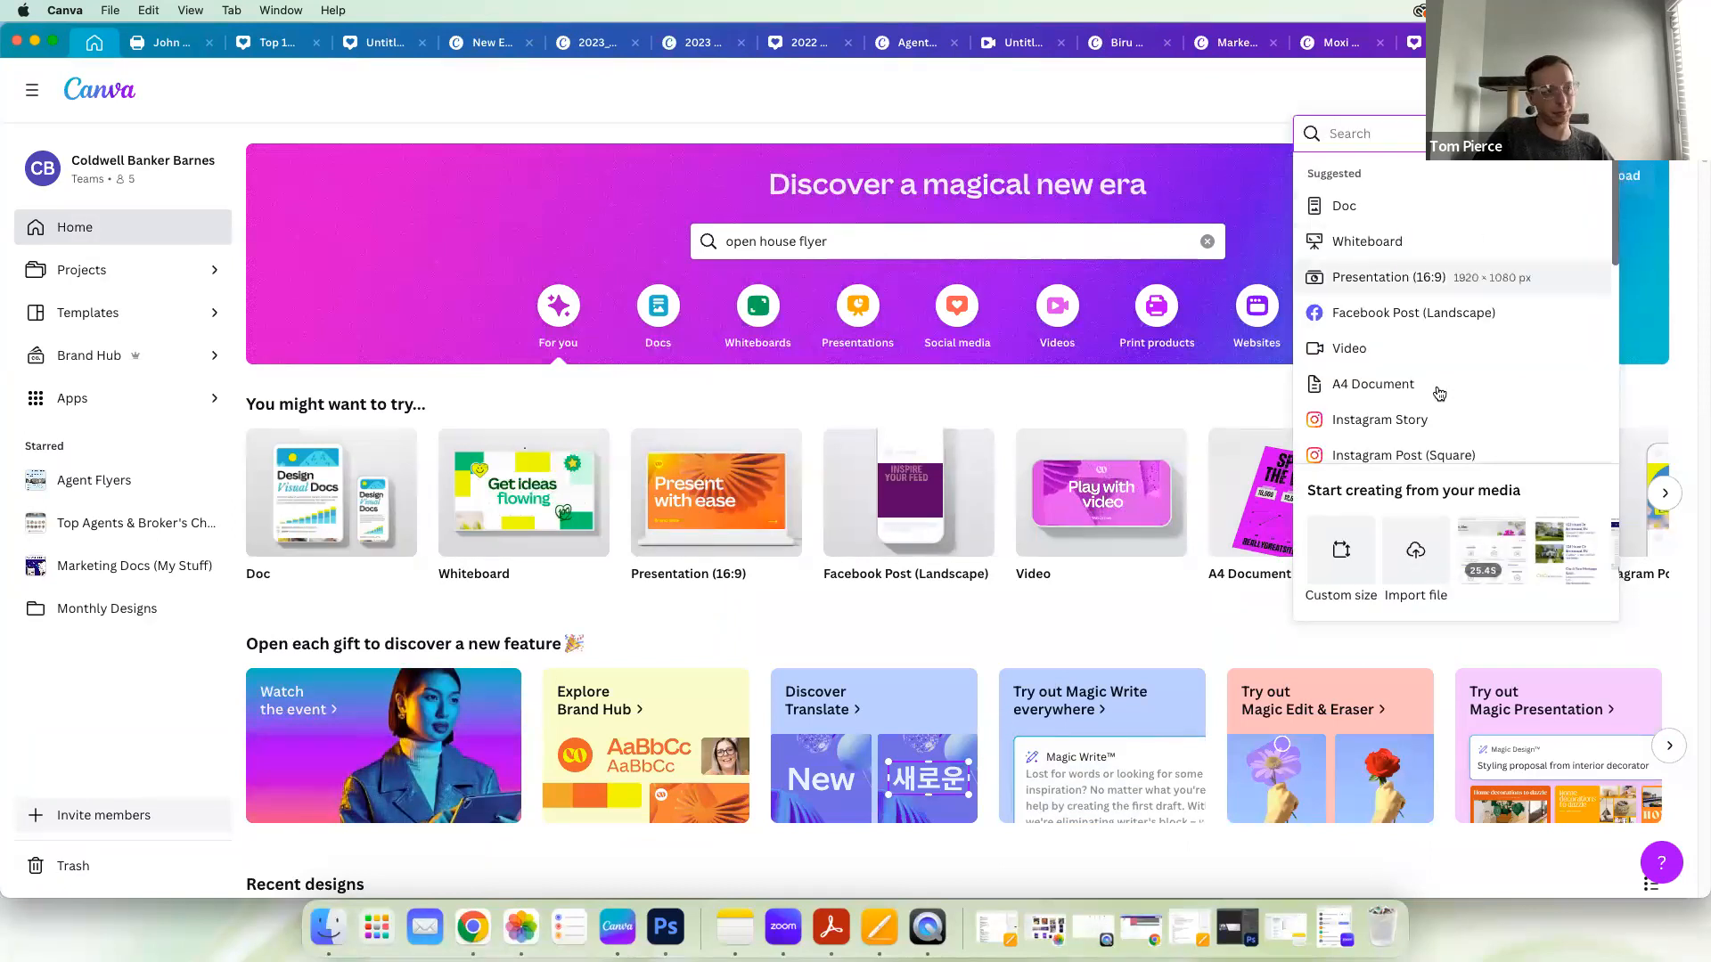
pyautogui.click(1344, 557)
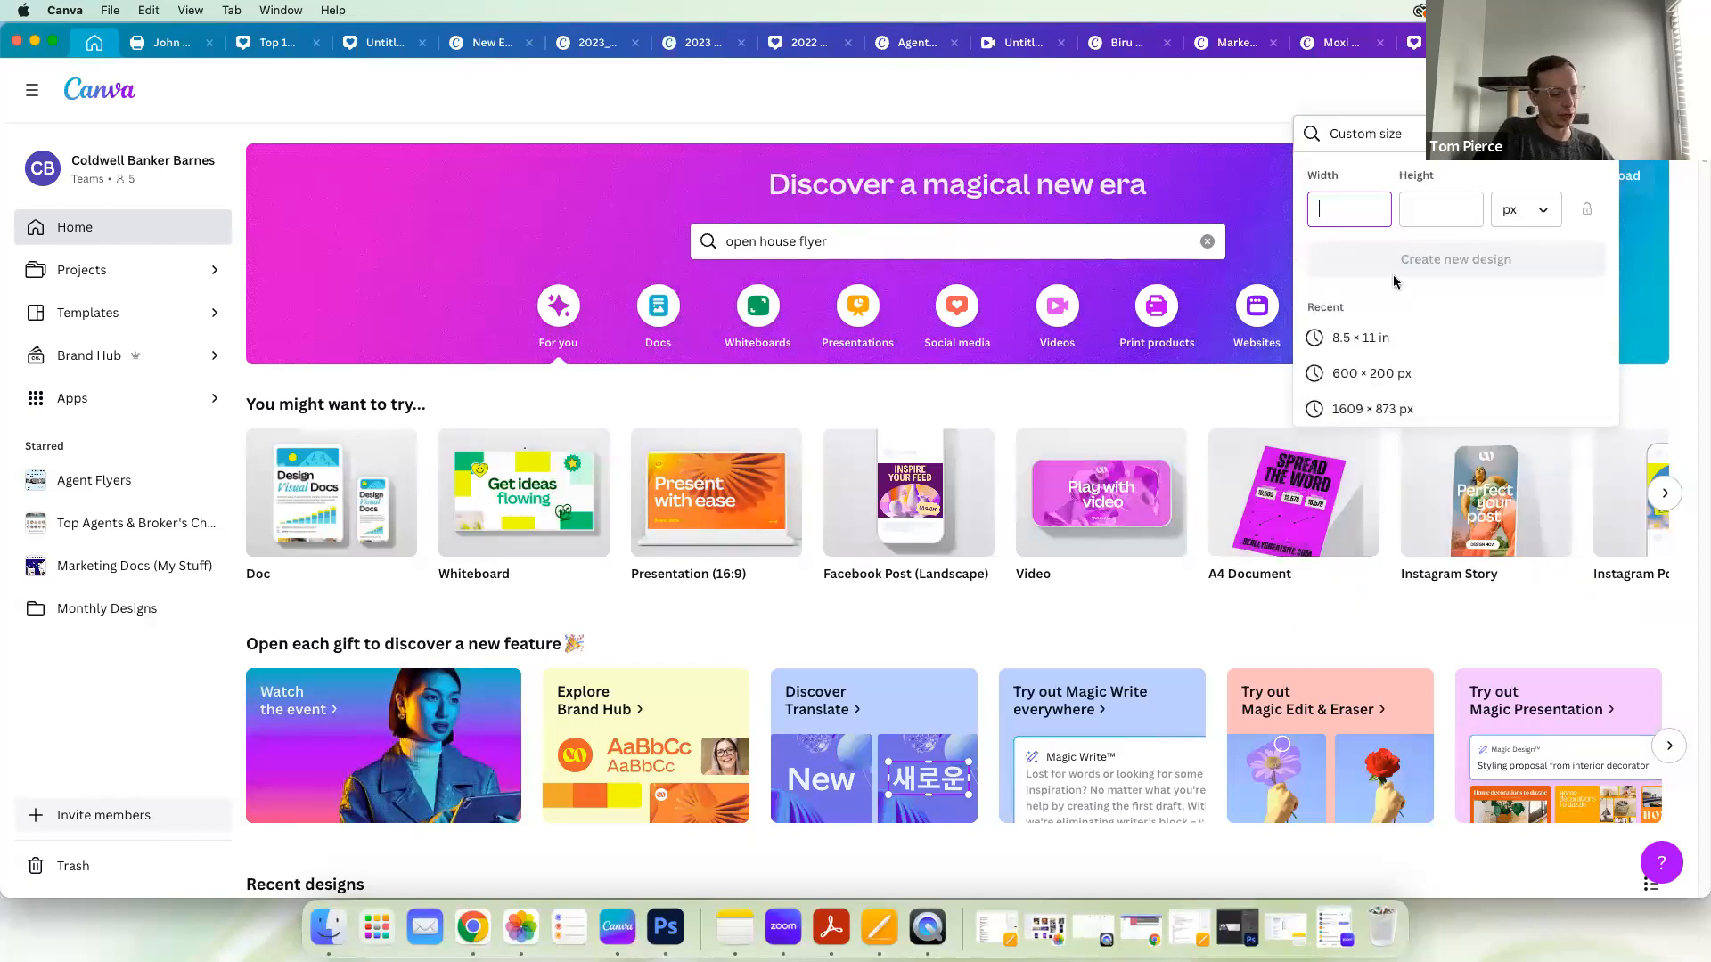
pyautogui.write('940')
pyautogui.click(1429, 210)
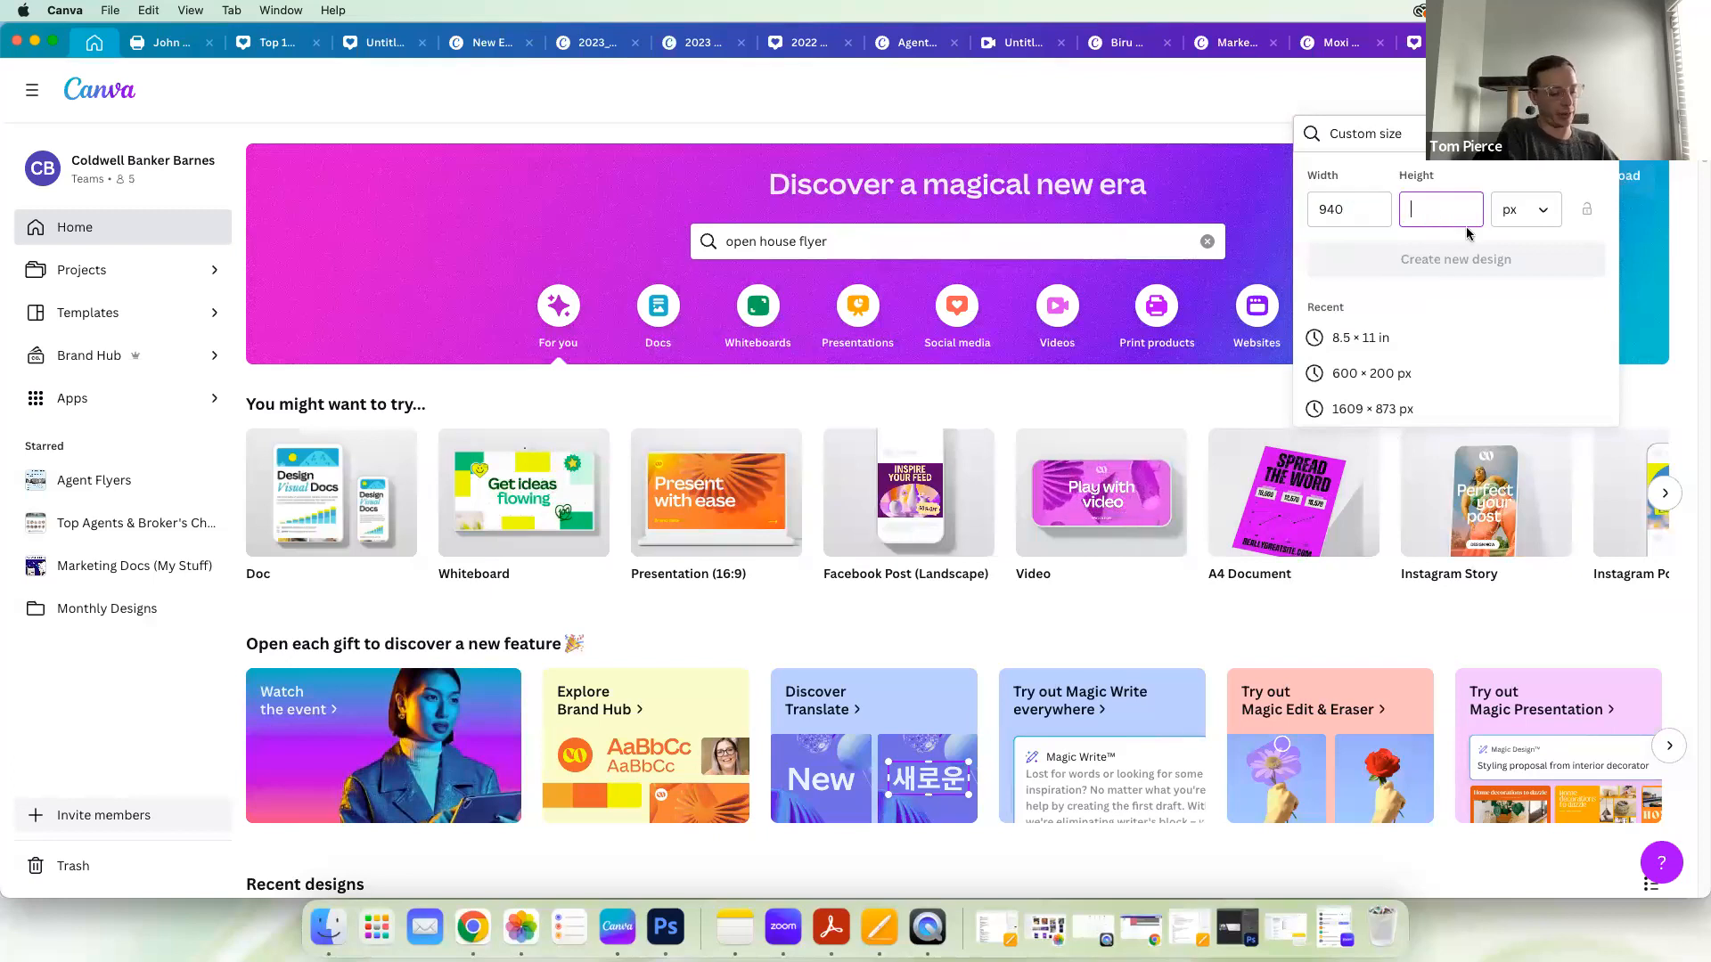
pyautogui.write('580')
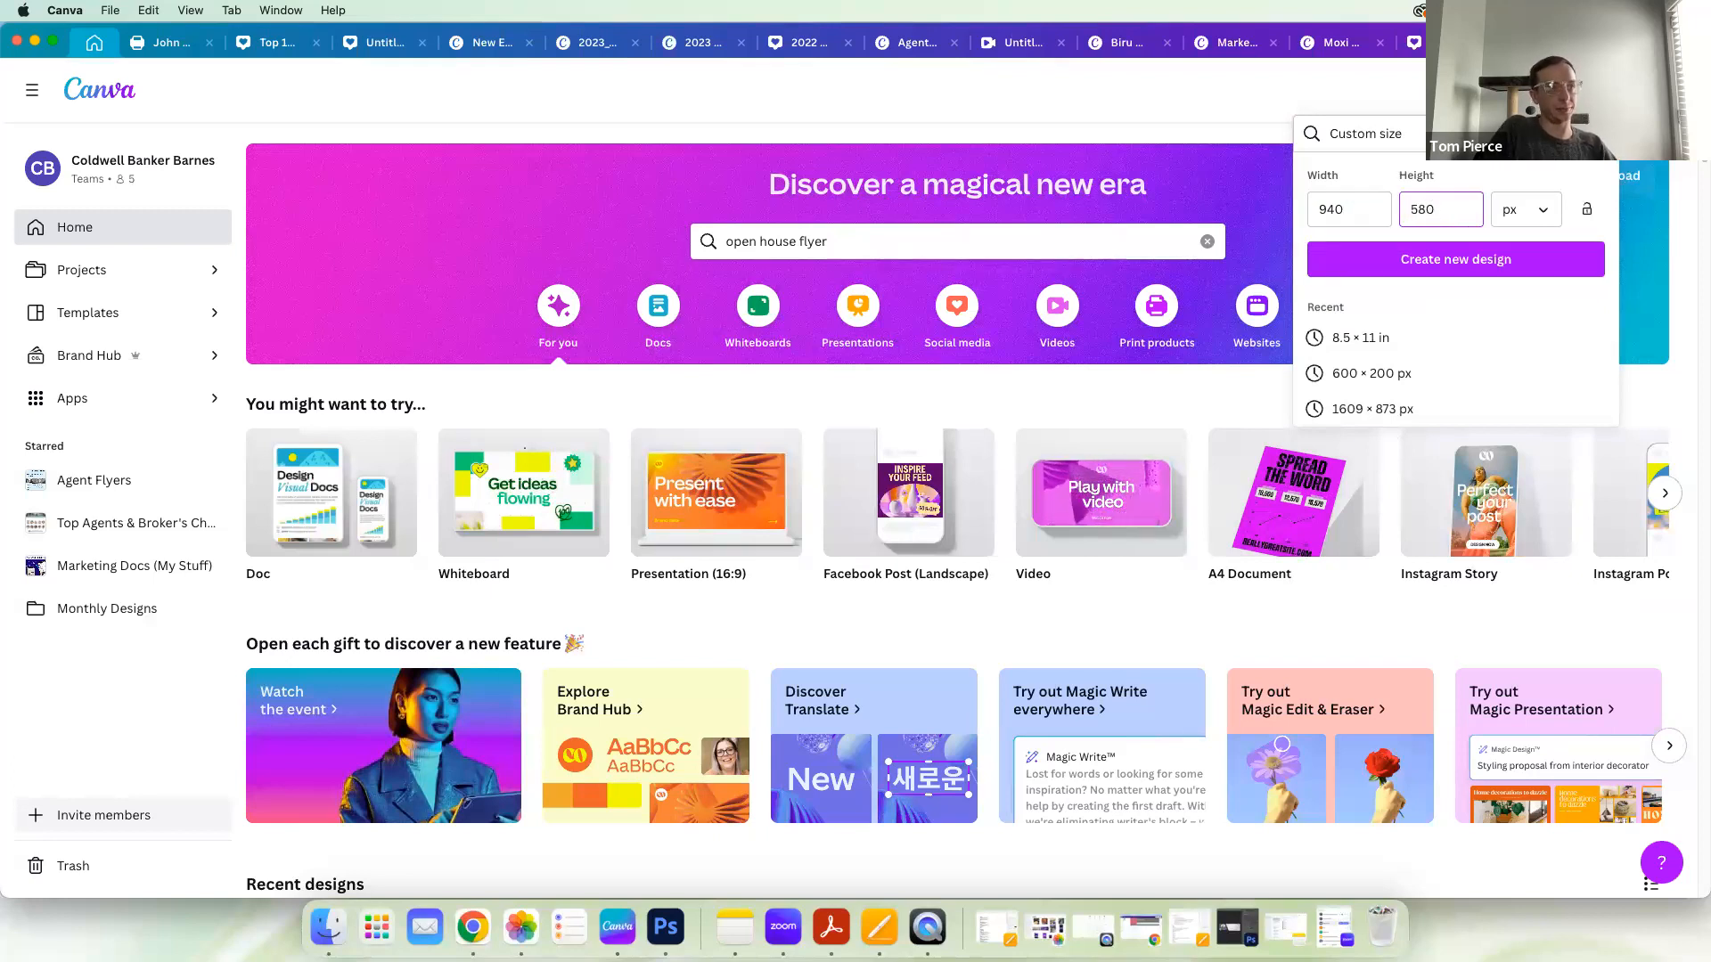
pyautogui.click(1478, 258)
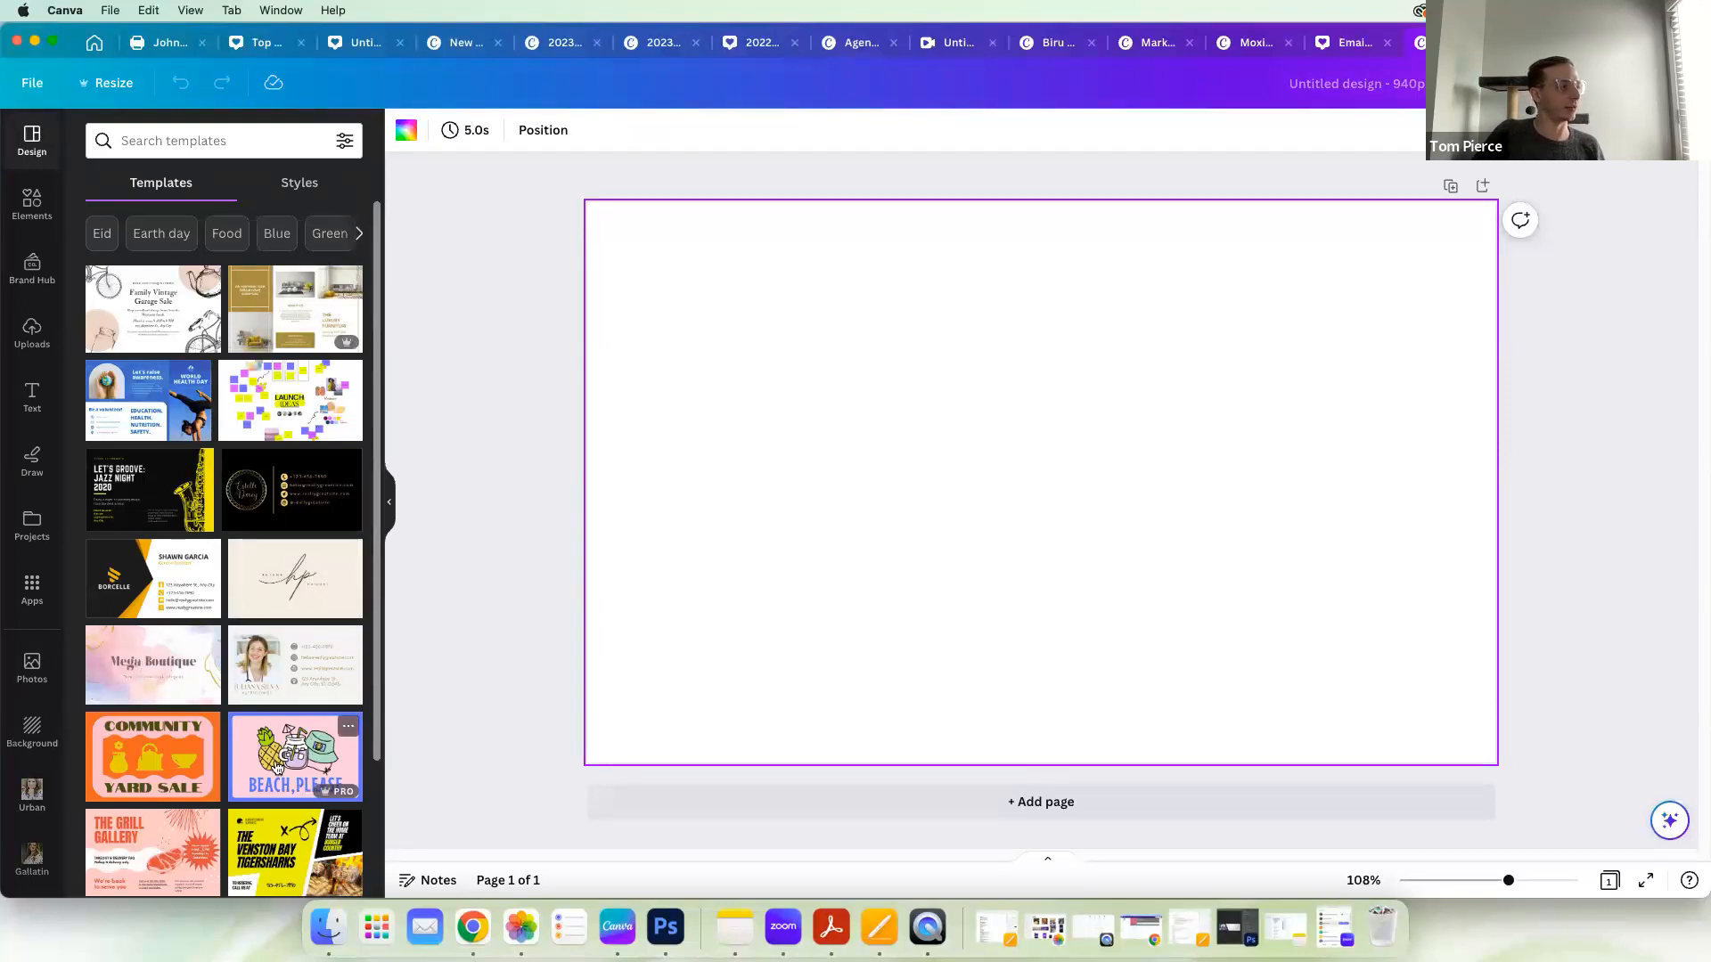
# Step: Apply the black and white veterinary clinic business card template to the page and download it as a PNG into the APRIL 2023 folder
pyautogui.scroll(-5, 204, 776)
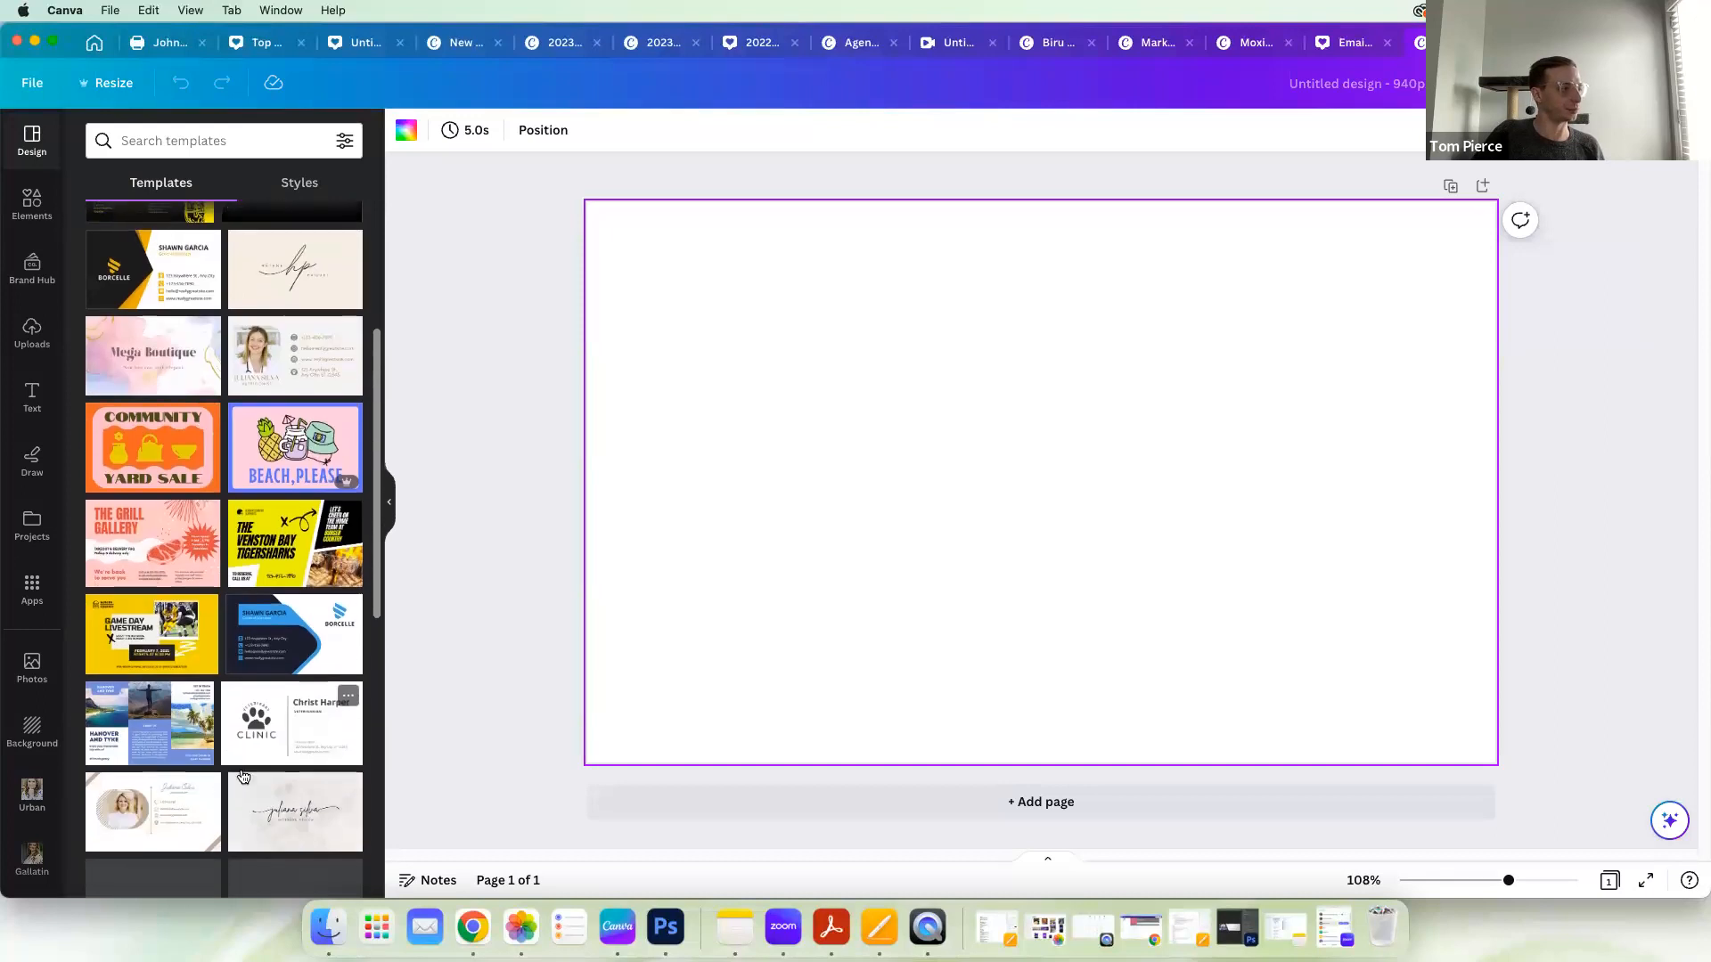
pyautogui.click(272, 749)
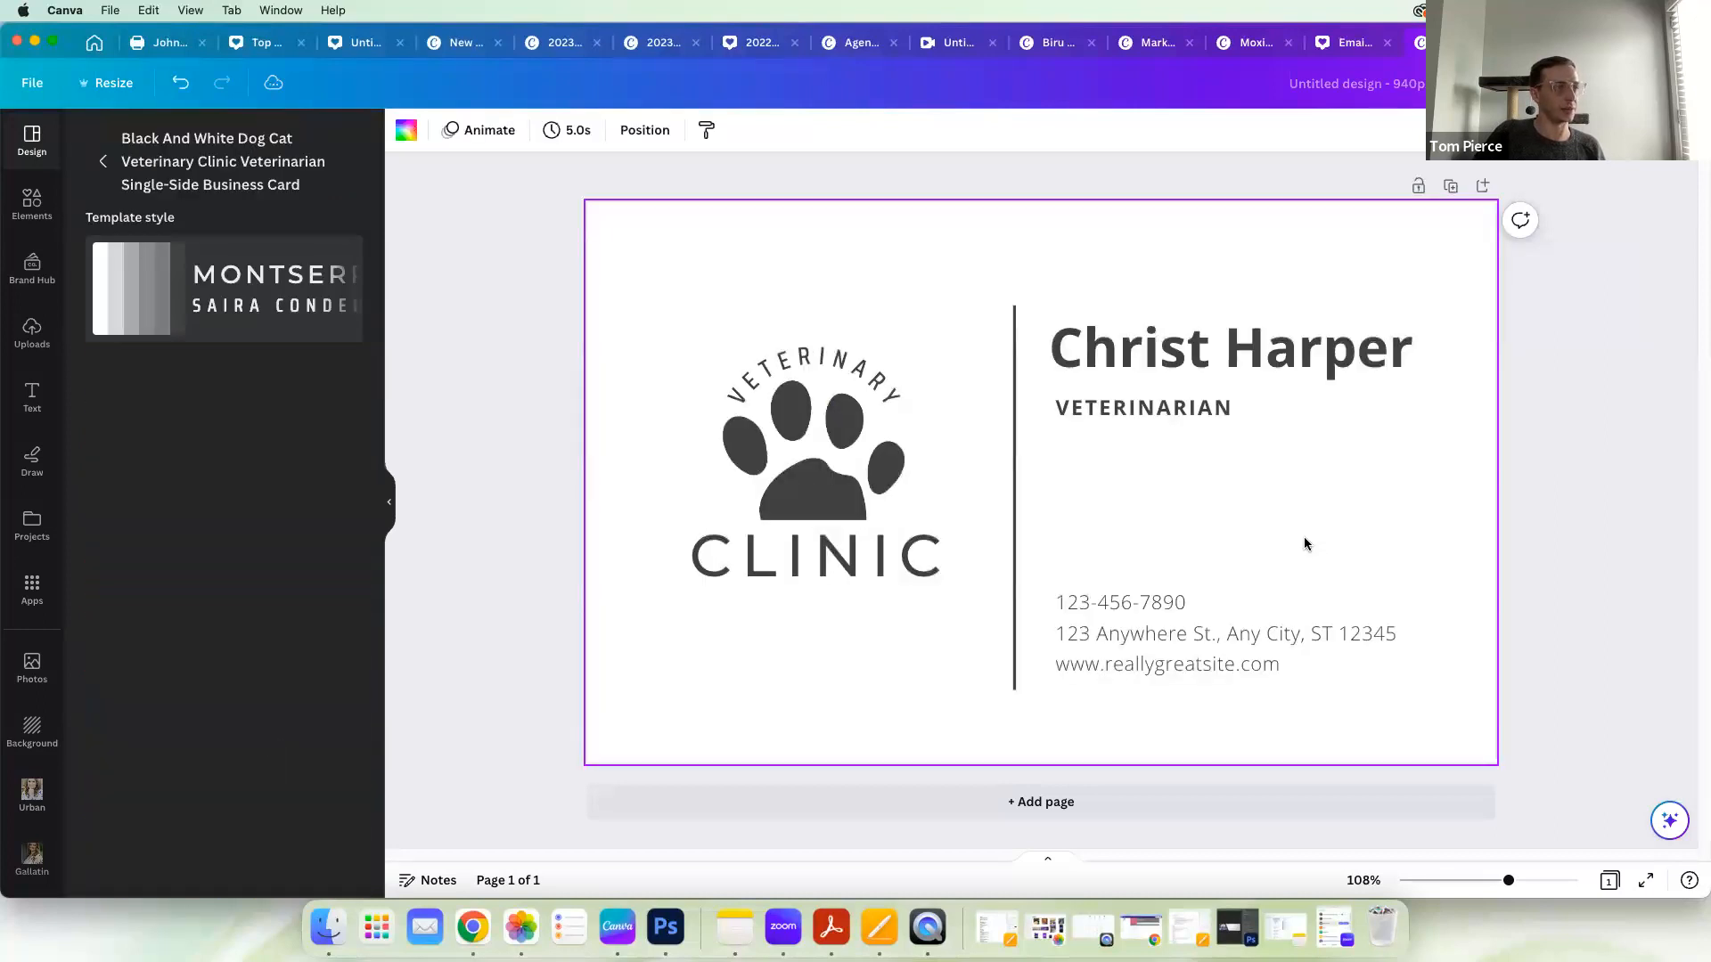
pyautogui.click(1653, 83)
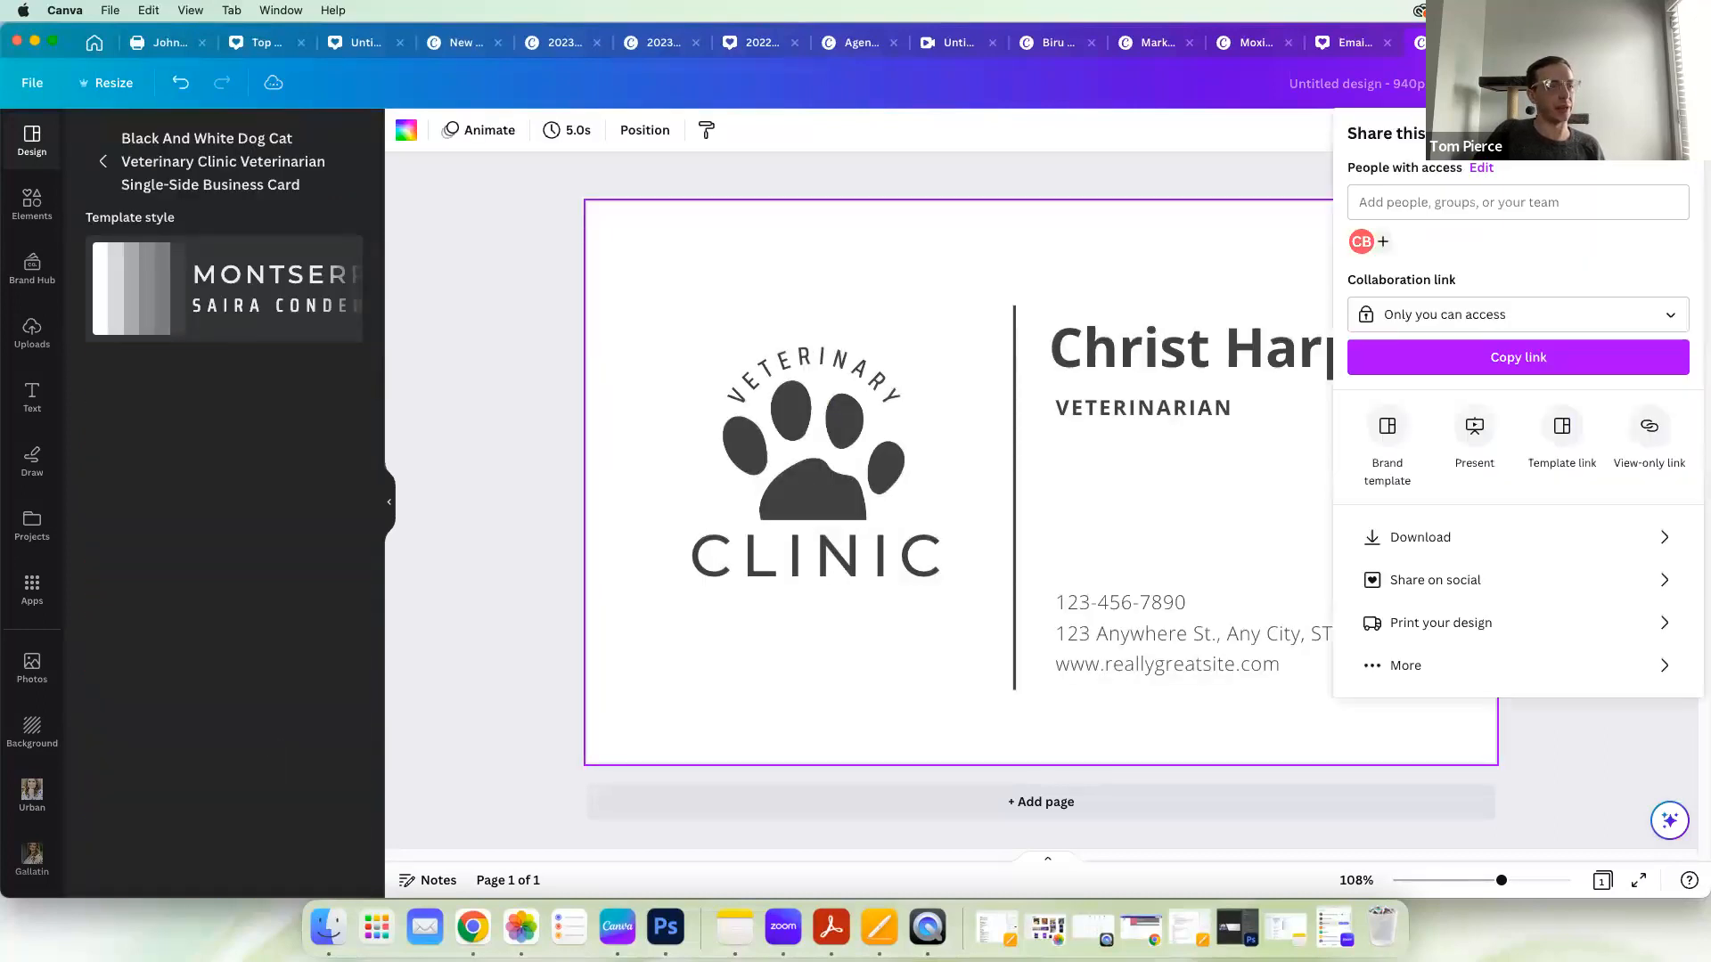
pyautogui.click(1574, 538)
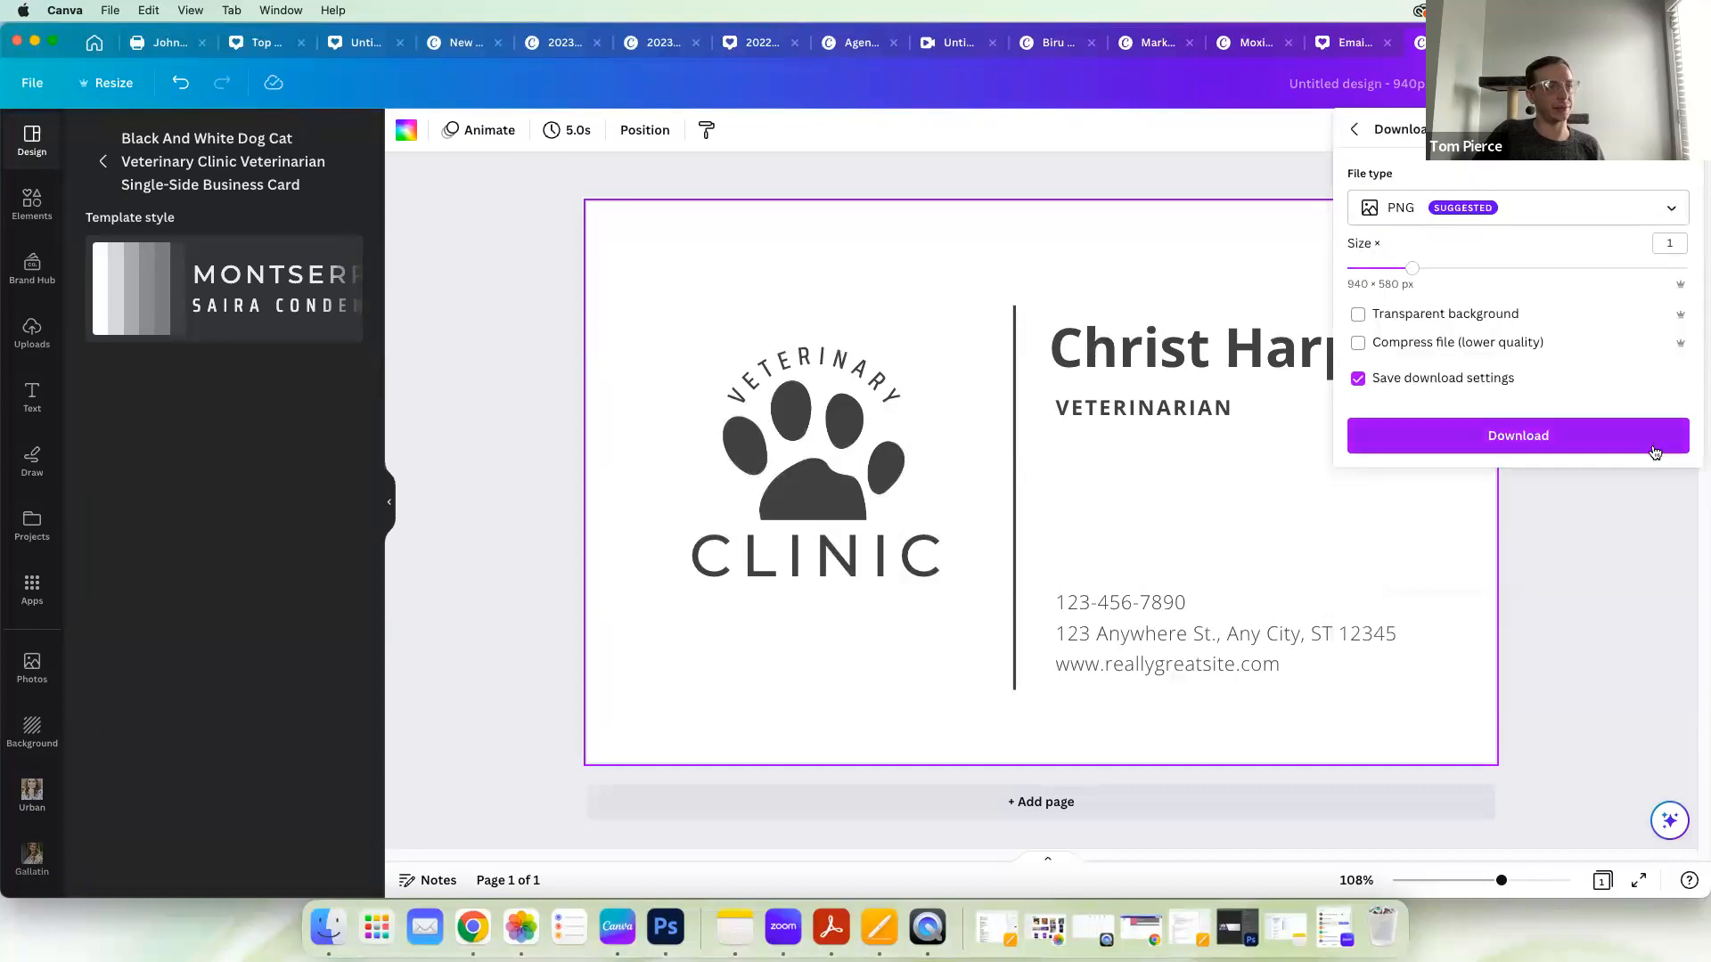
pyautogui.click(1655, 452)
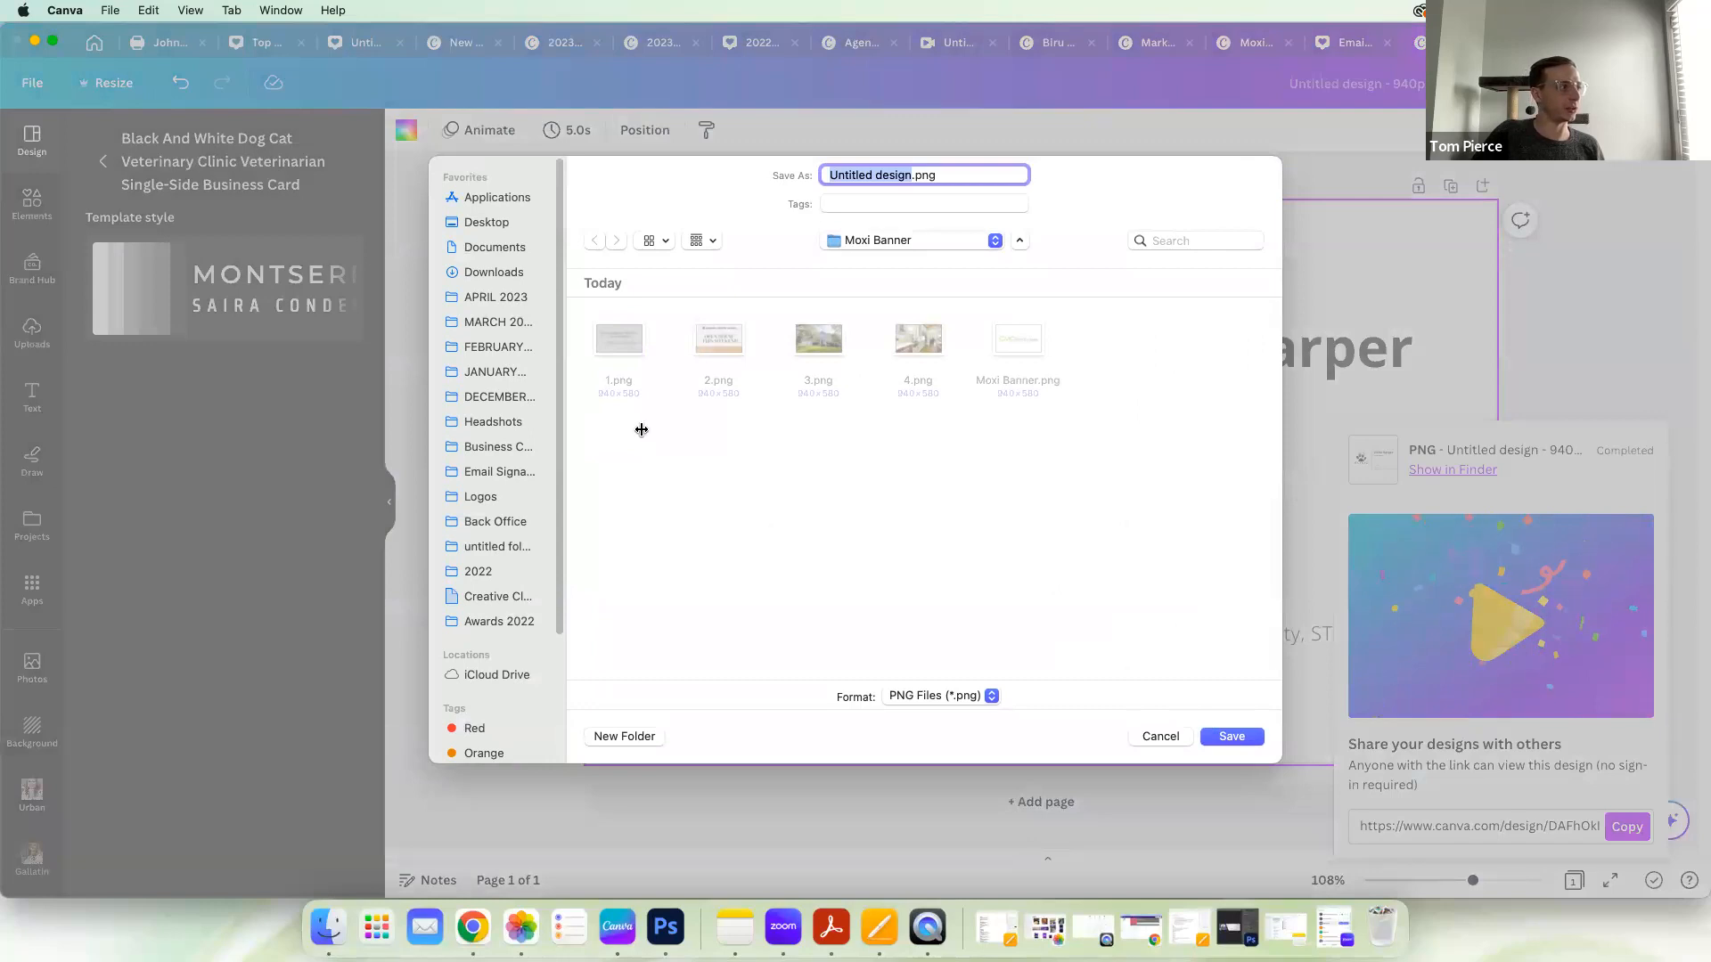
pyautogui.click(495, 300)
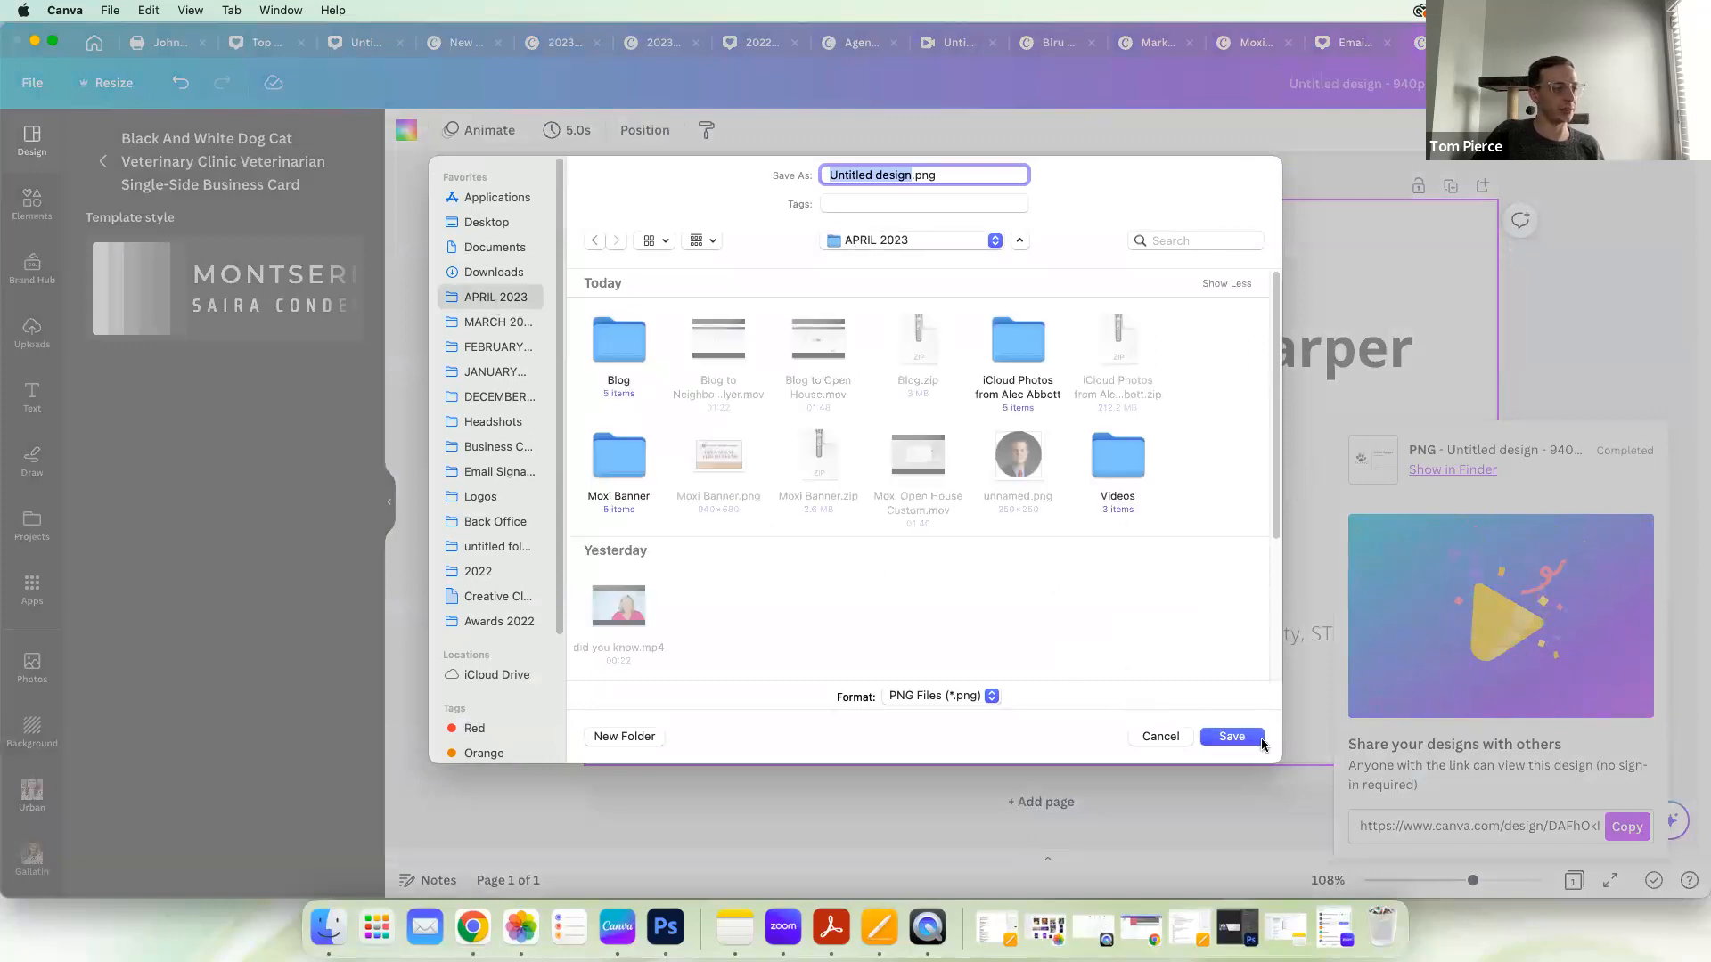
pyautogui.click(1233, 737)
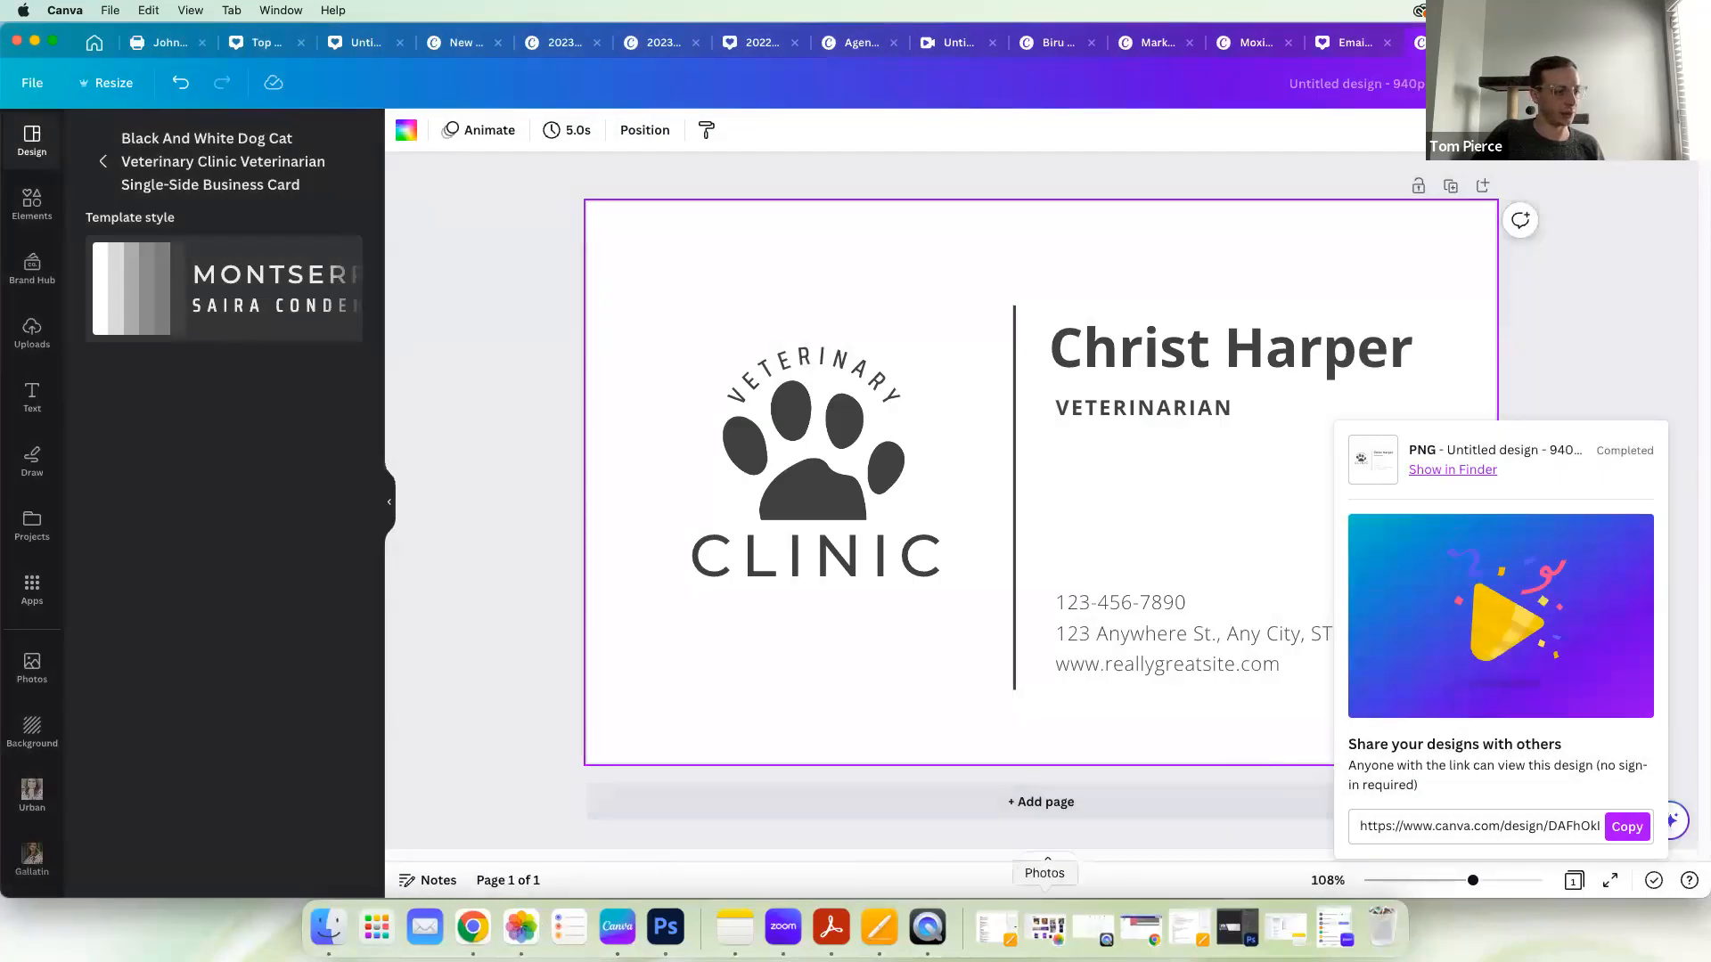
# Step: Switch to Chrome, launch Impress from the Moxi site and select the eNewsletter - Generic 2 design from the eNewsletters
pyautogui.click(1143, 930)
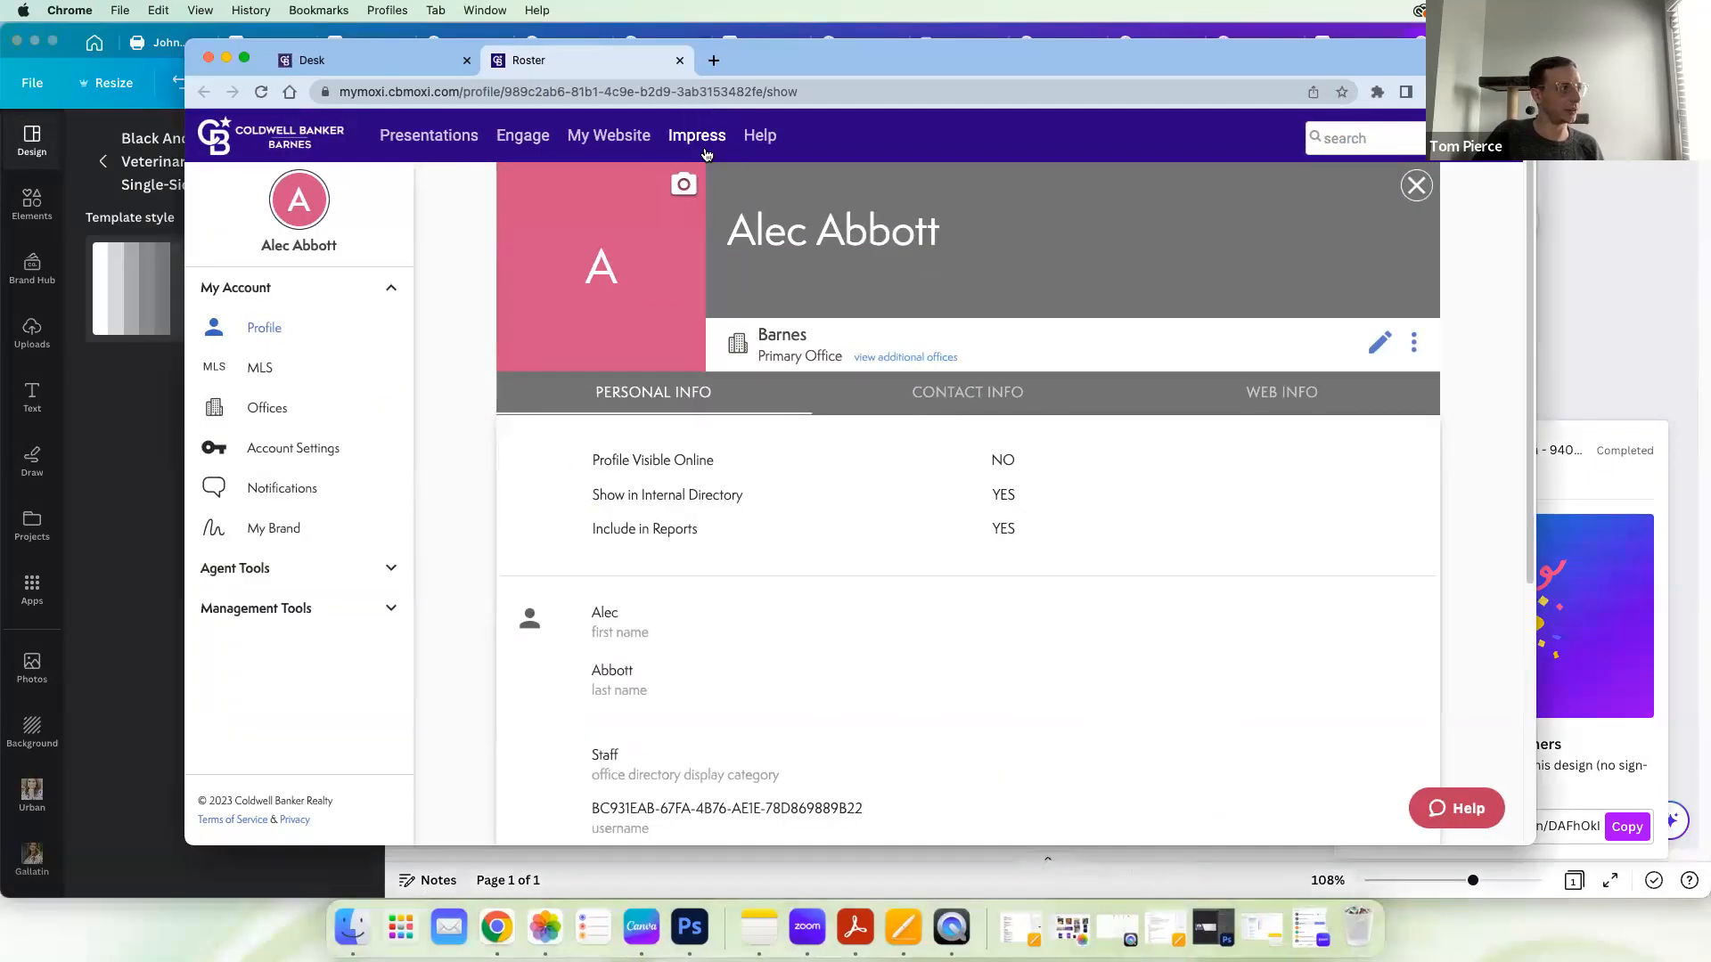
pyautogui.click(691, 138)
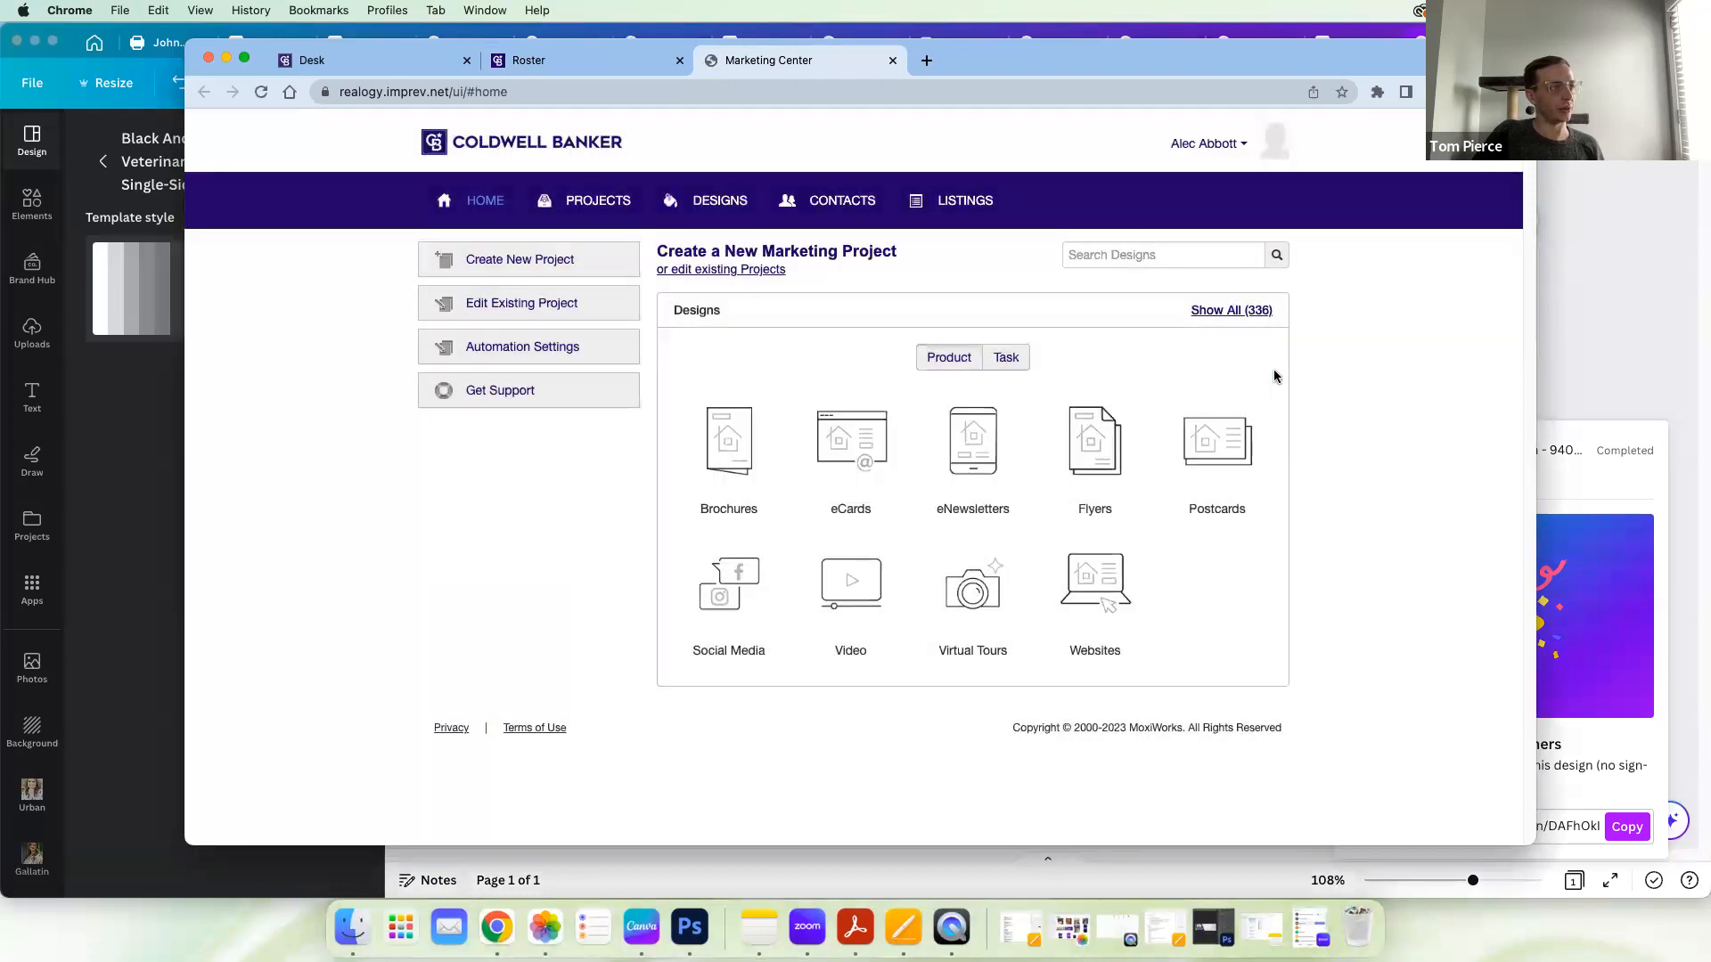
pyautogui.click(991, 453)
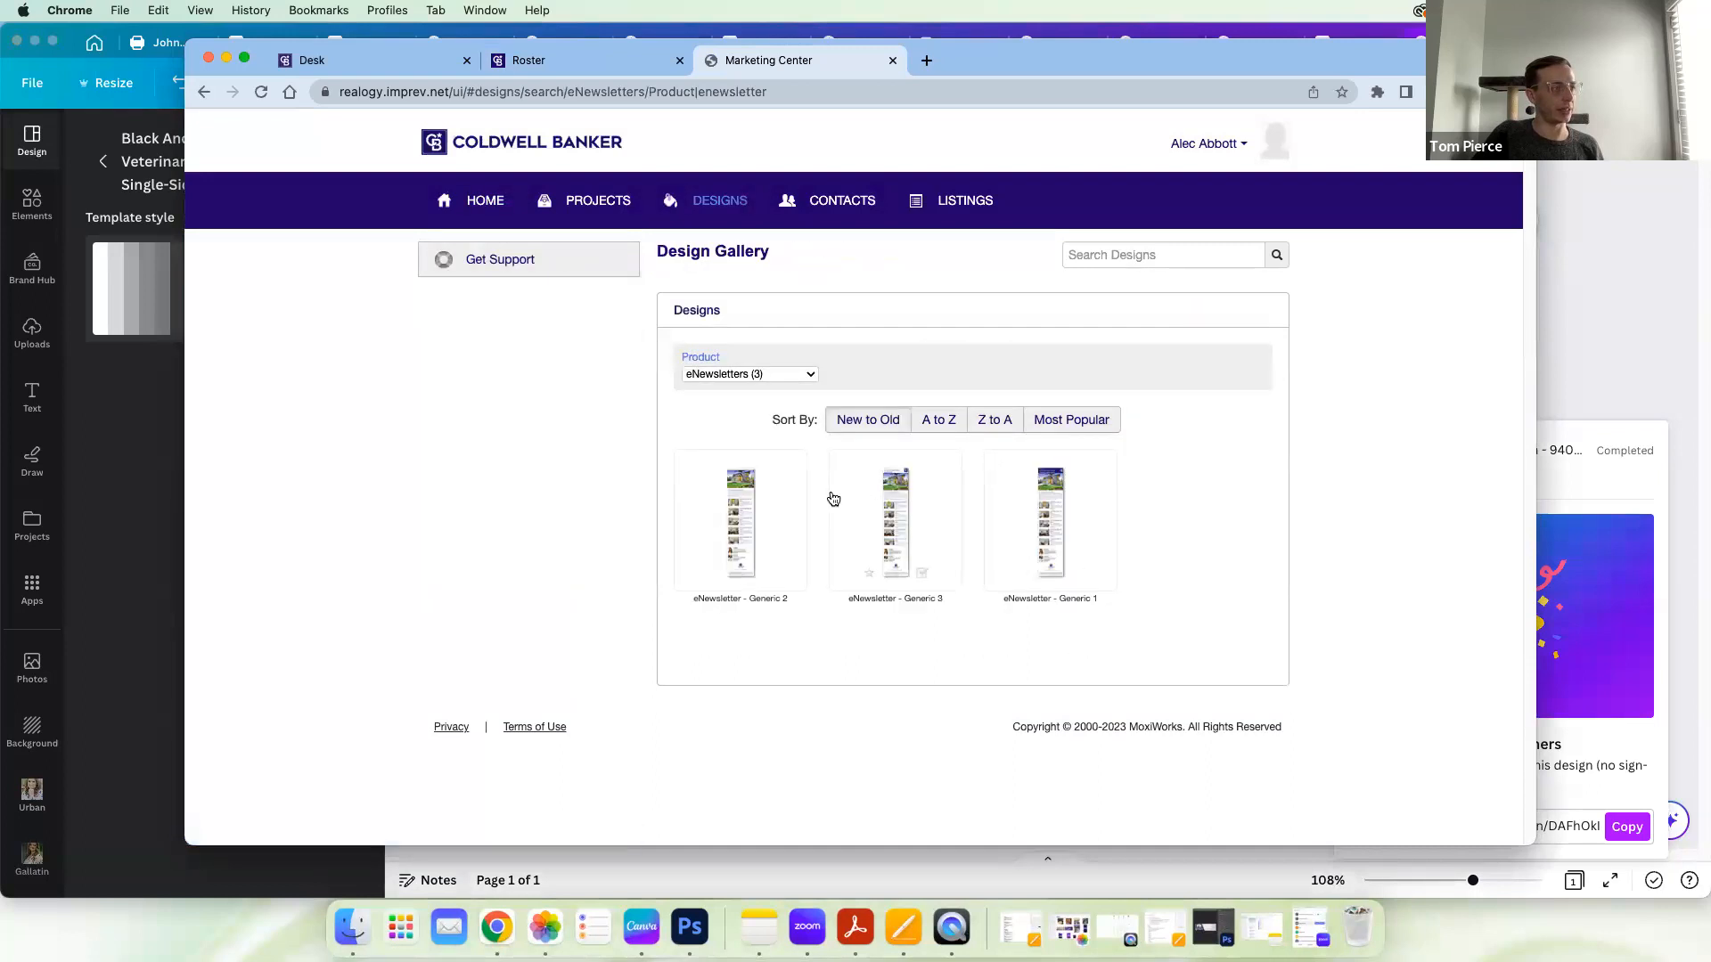
pyautogui.click(738, 500)
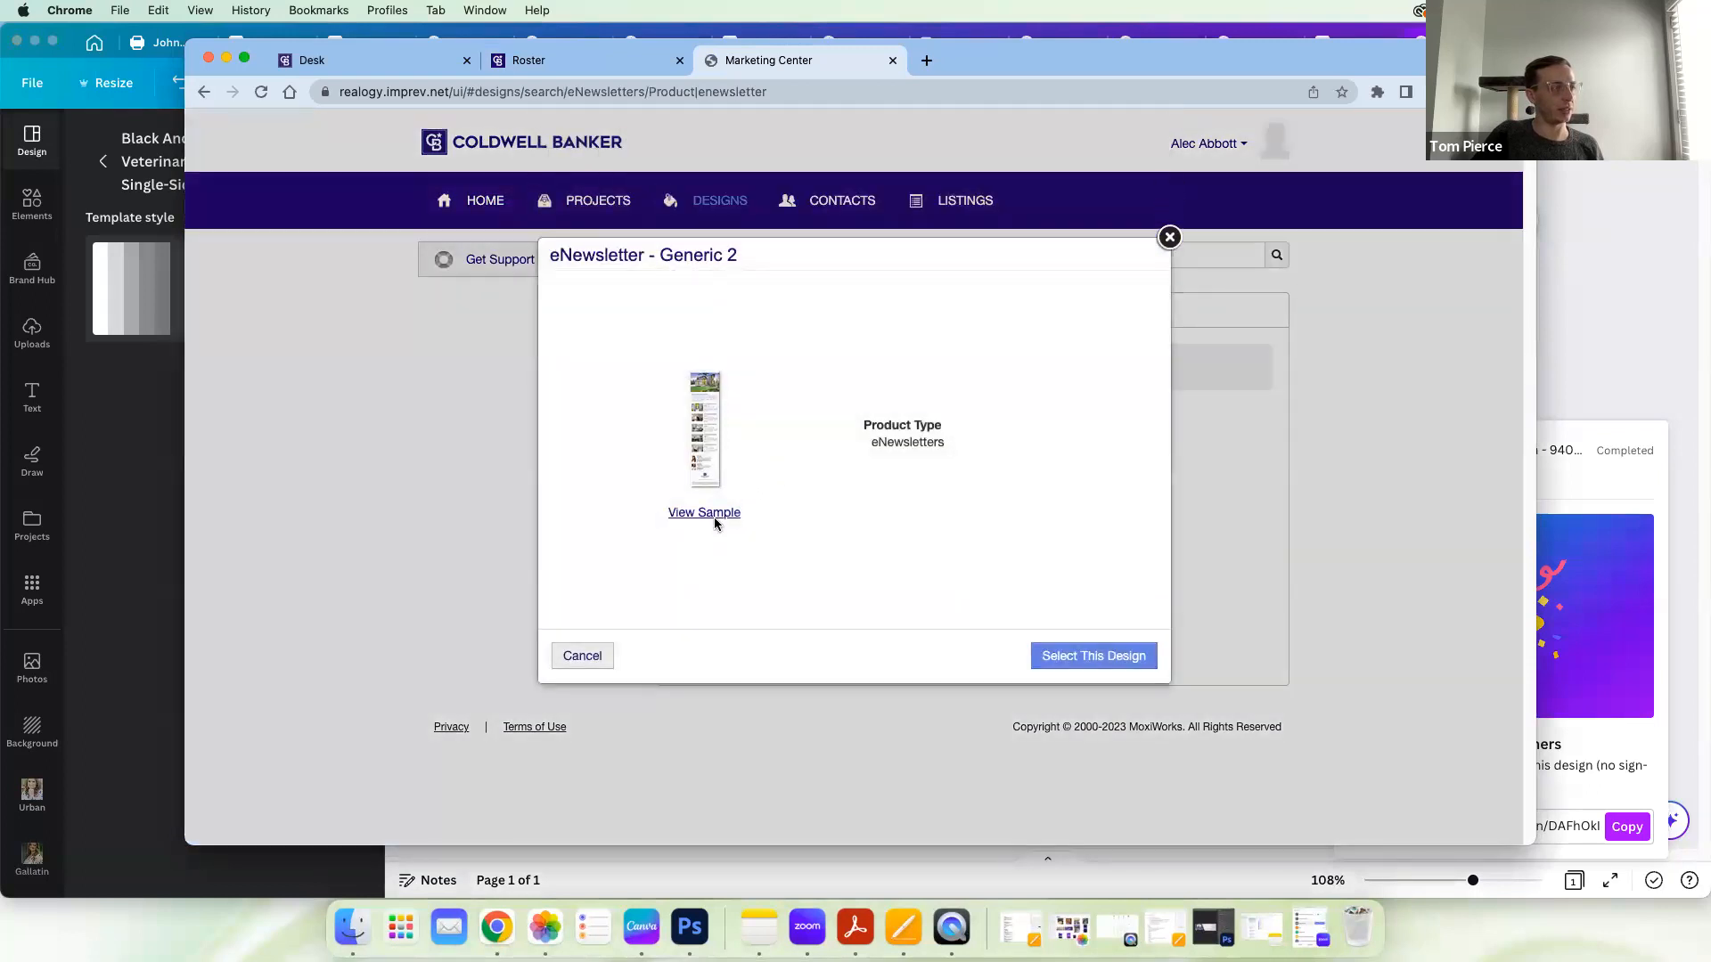
pyautogui.click(1096, 654)
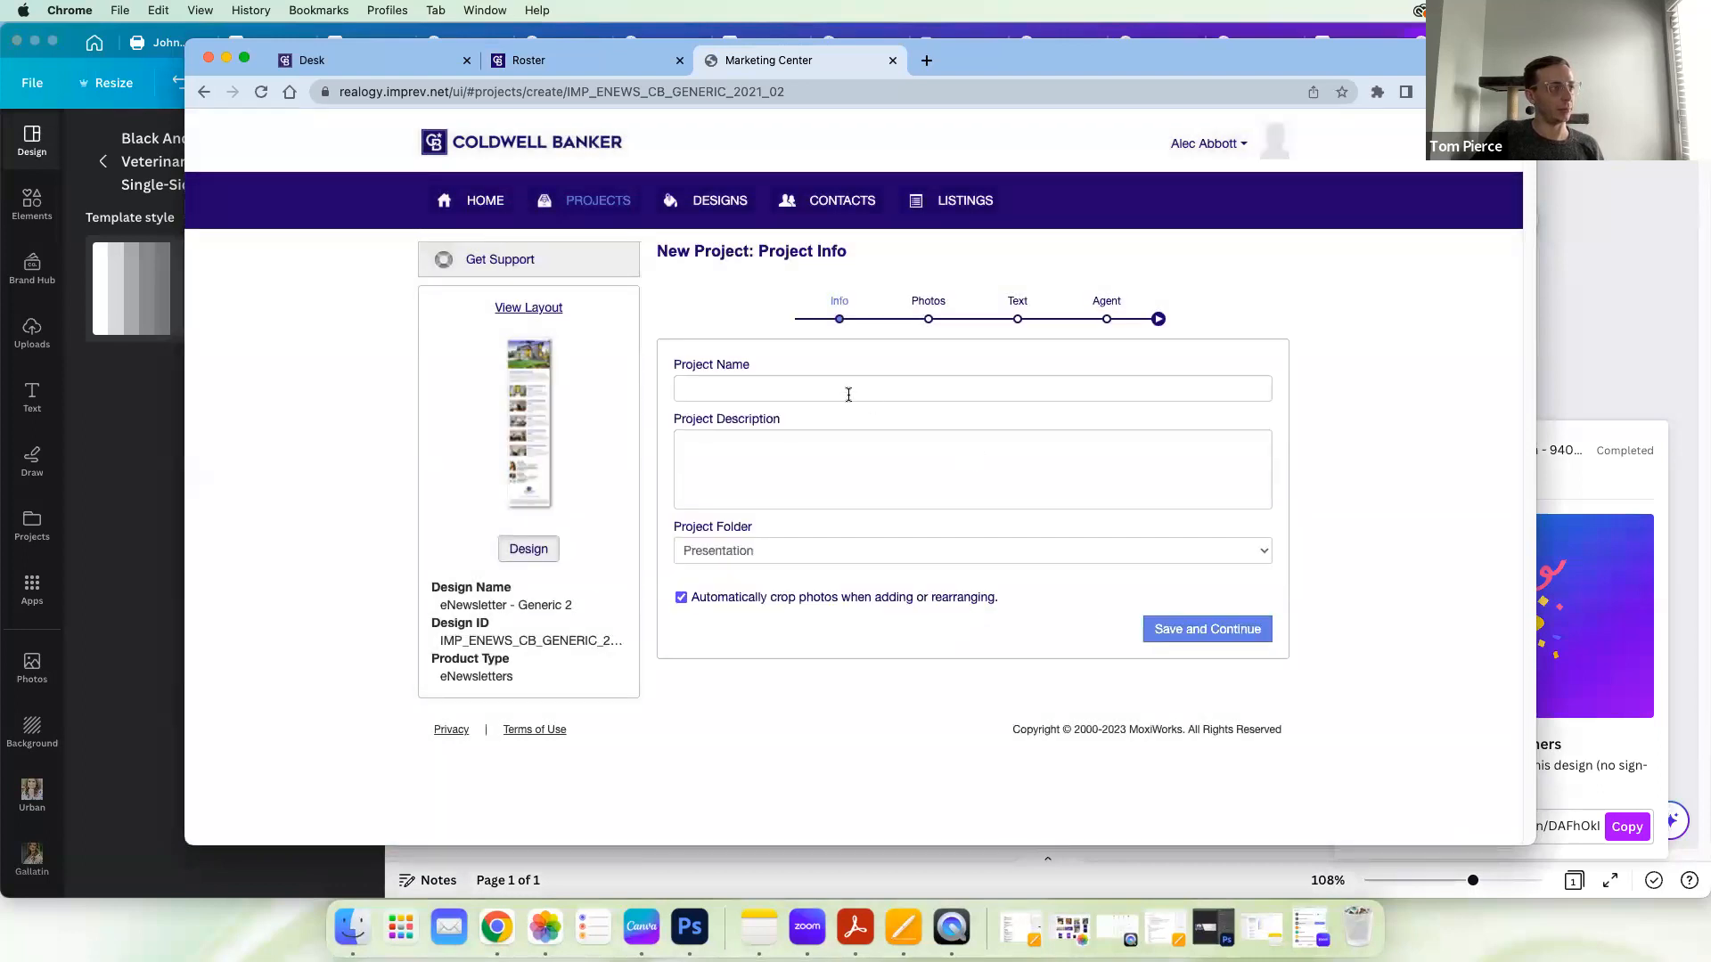
# Step: Name the new eNewsletter project "test" and save it to proceed to the photos stage
pyautogui.click(848, 395)
pyautogui.write('test')
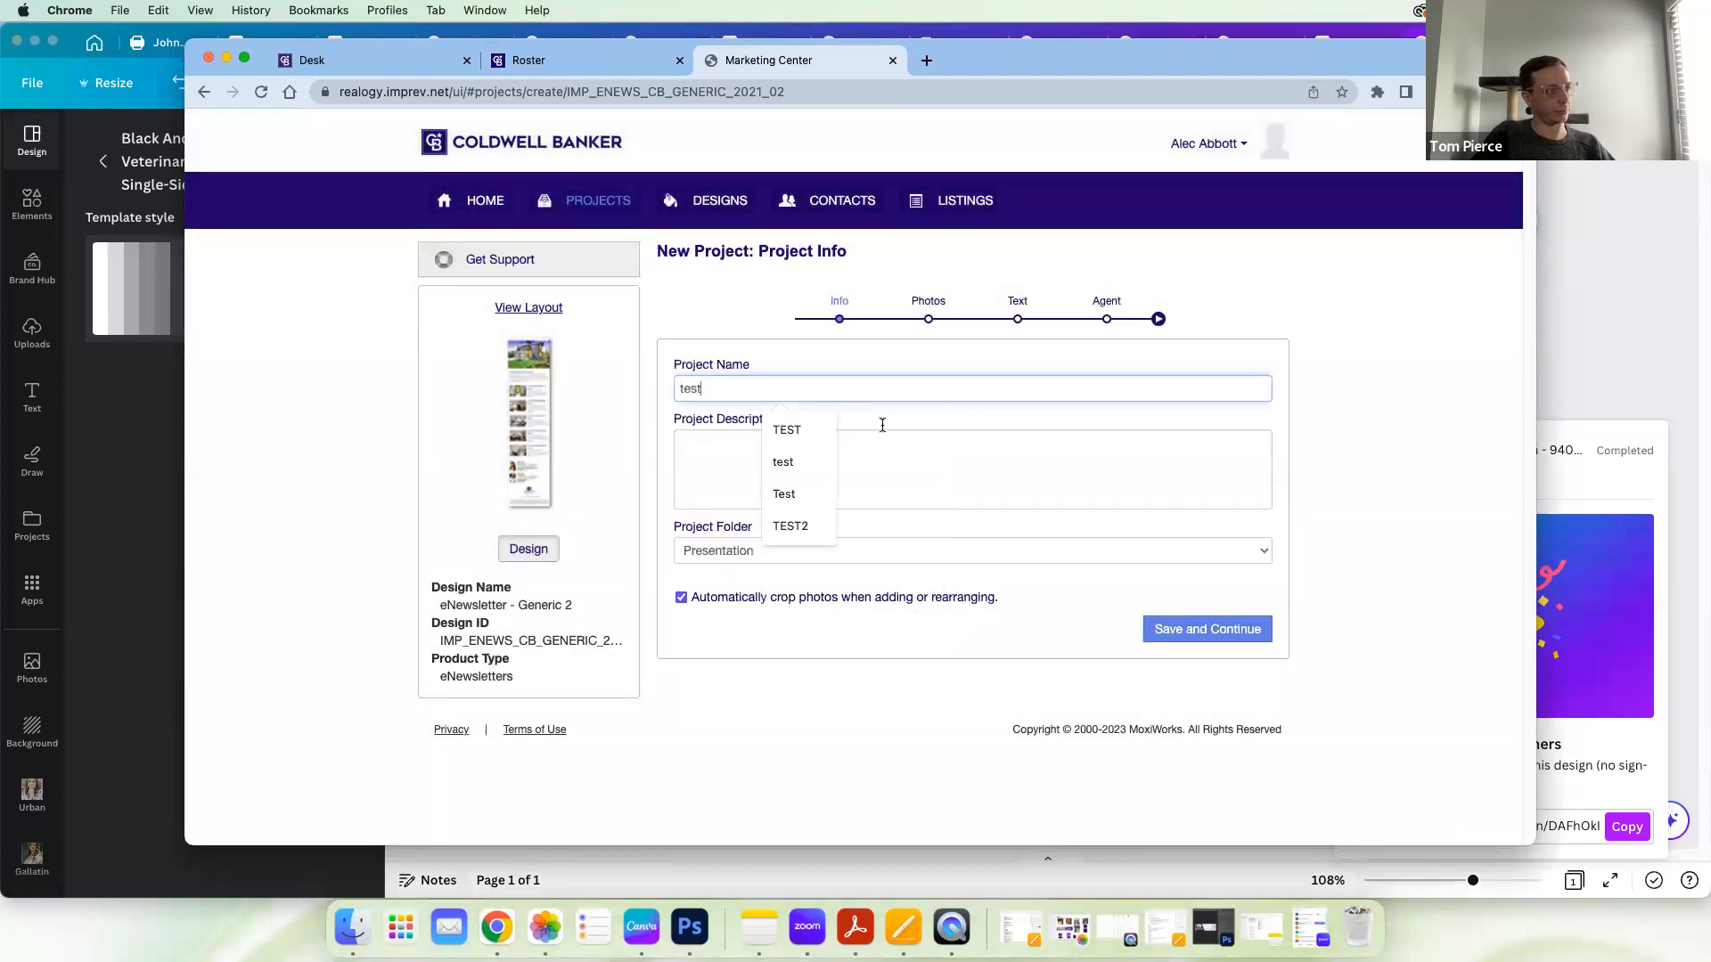
pyautogui.click(1199, 627)
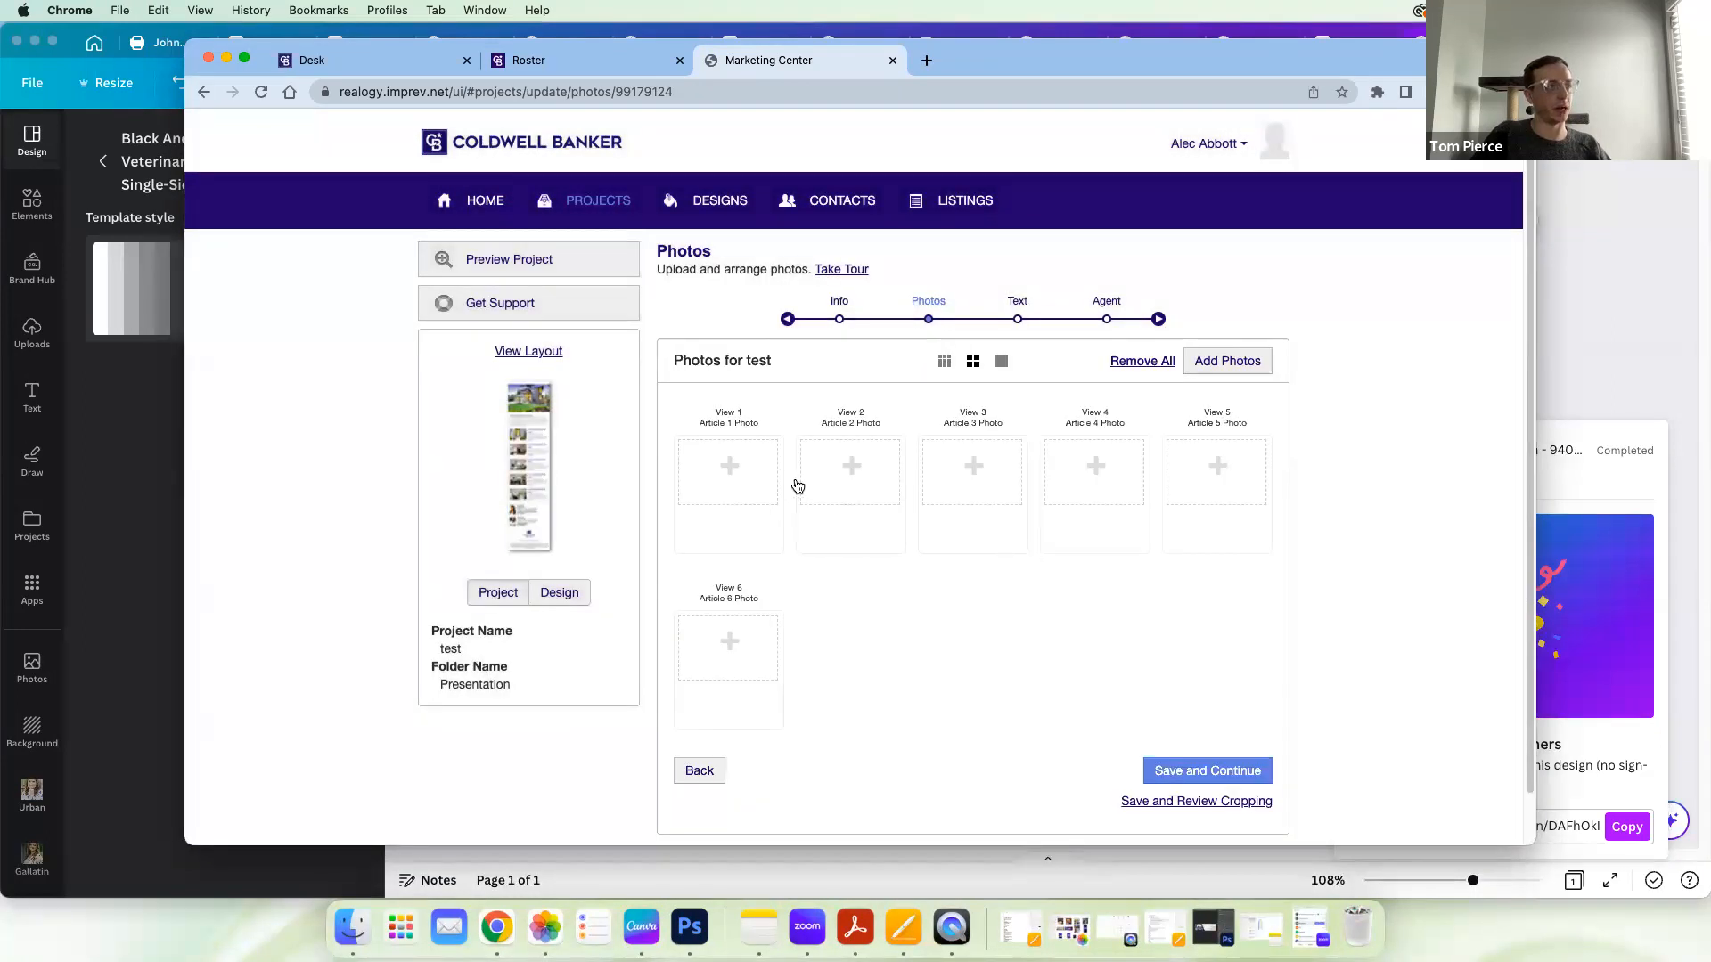
# Step: Upload Untitled design.png from the computer's APRIL 2023 folder as the Article 1 photo
pyautogui.click(749, 475)
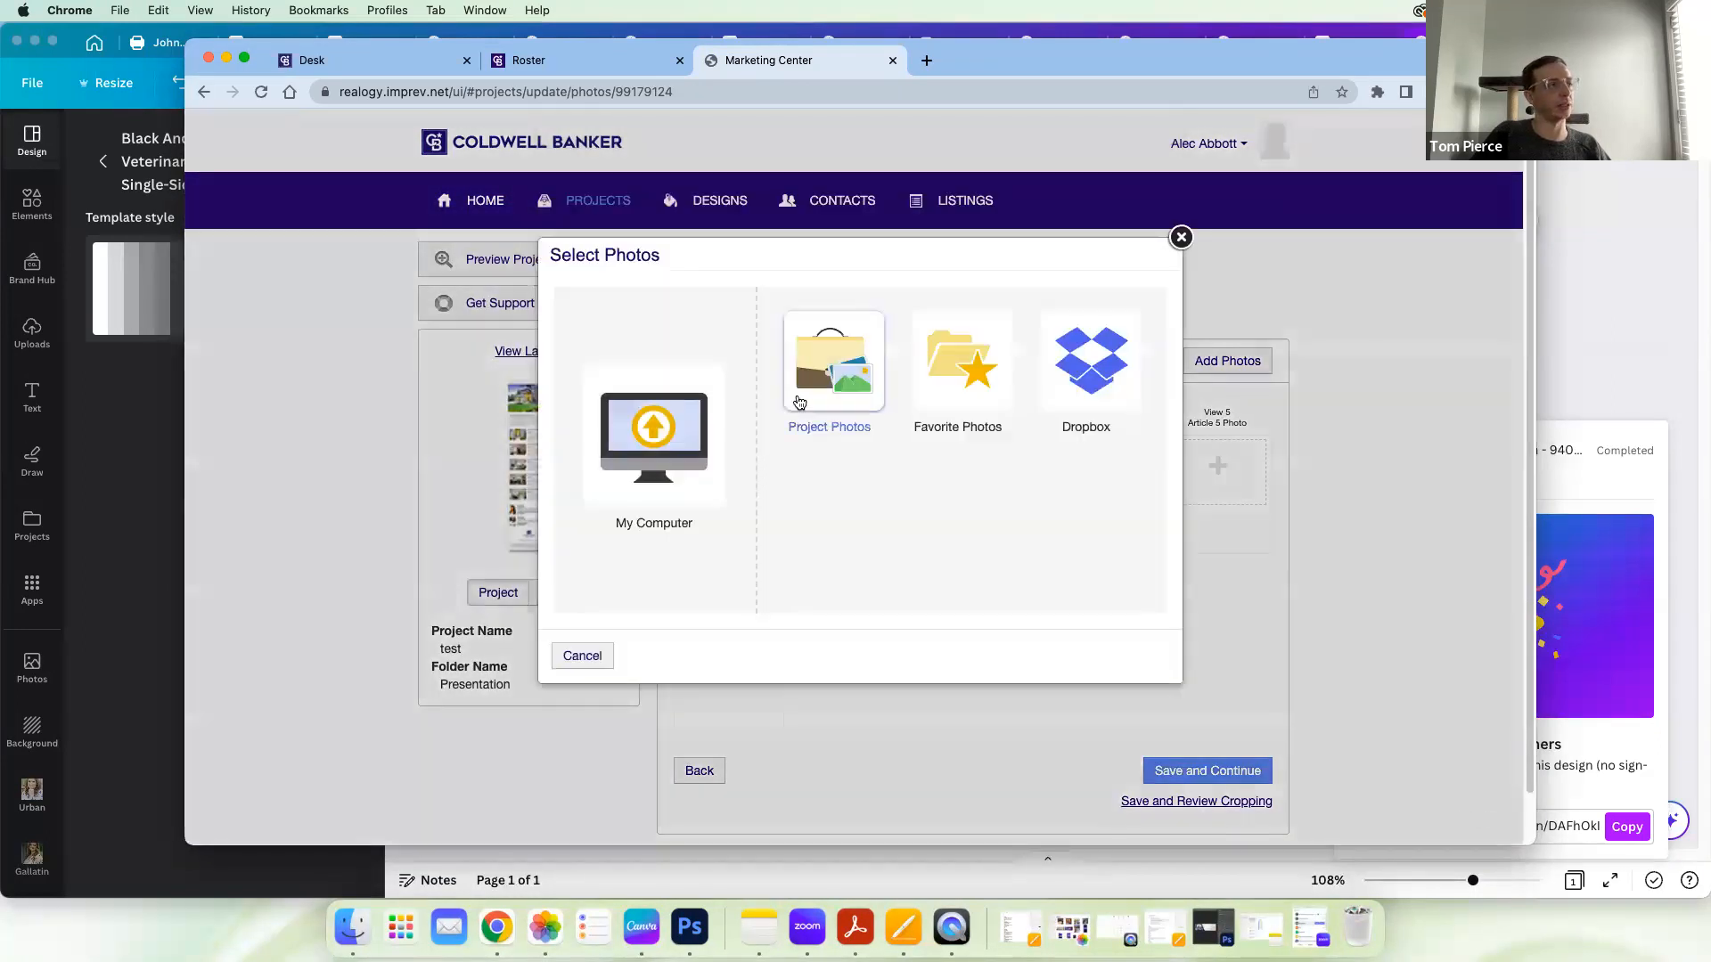
pyautogui.click(672, 459)
pyautogui.click(600, 327)
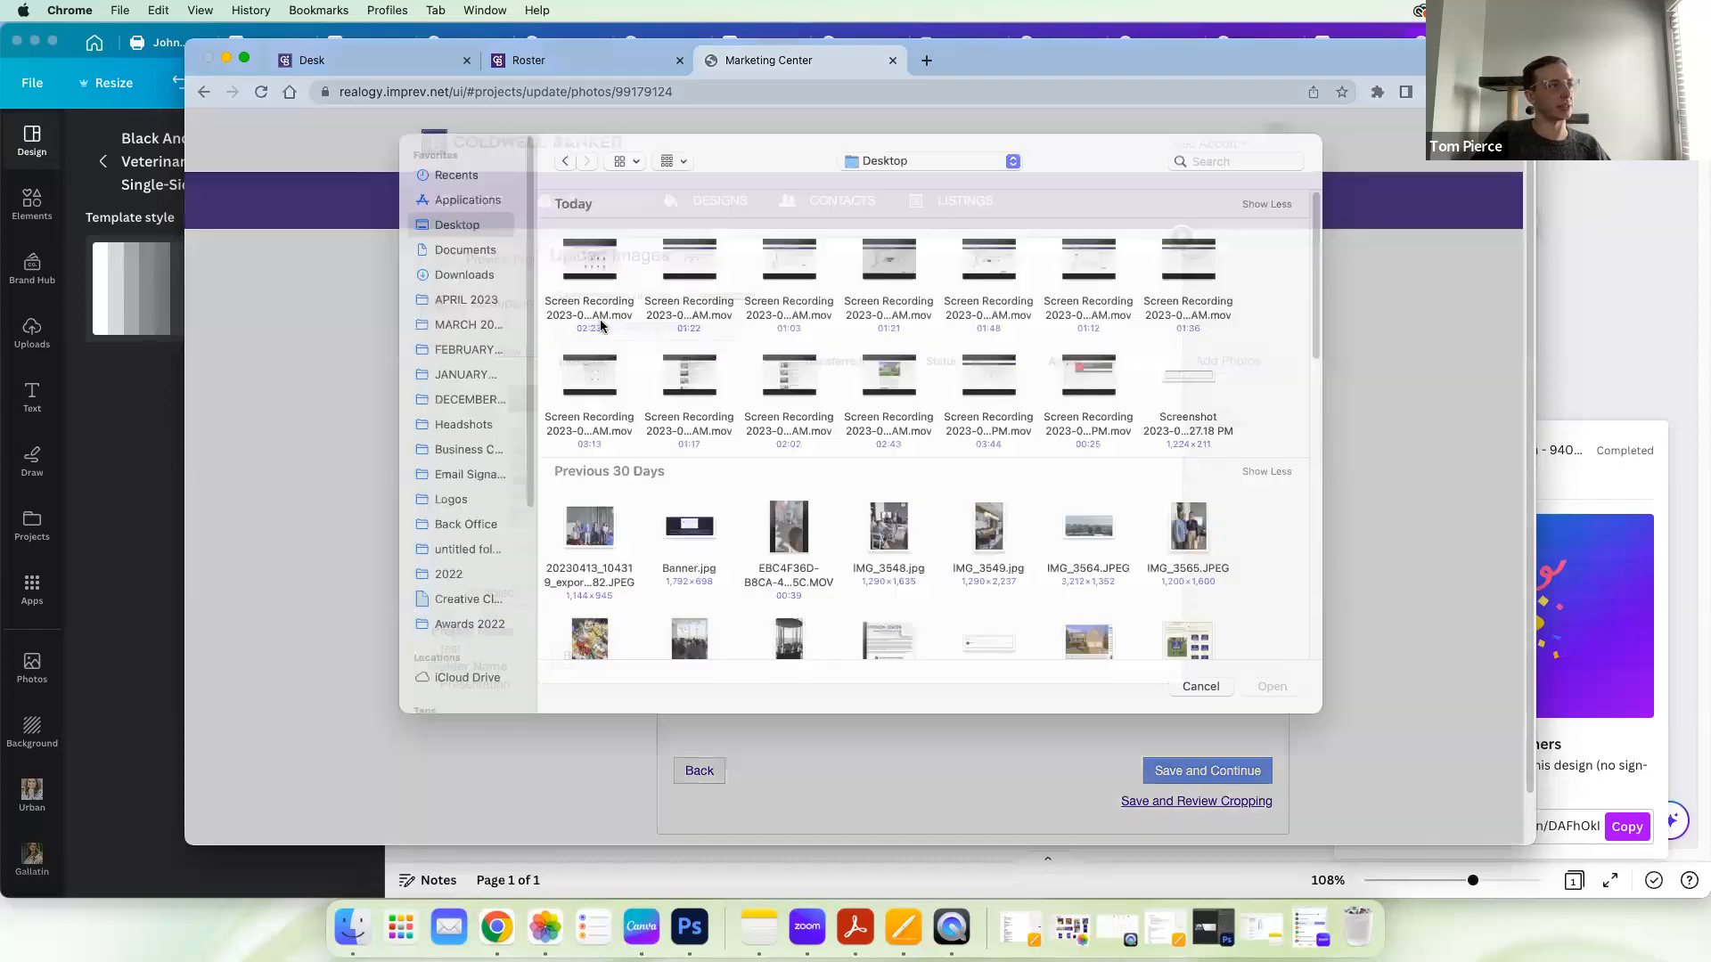
pyautogui.scroll(-5, 811, 544)
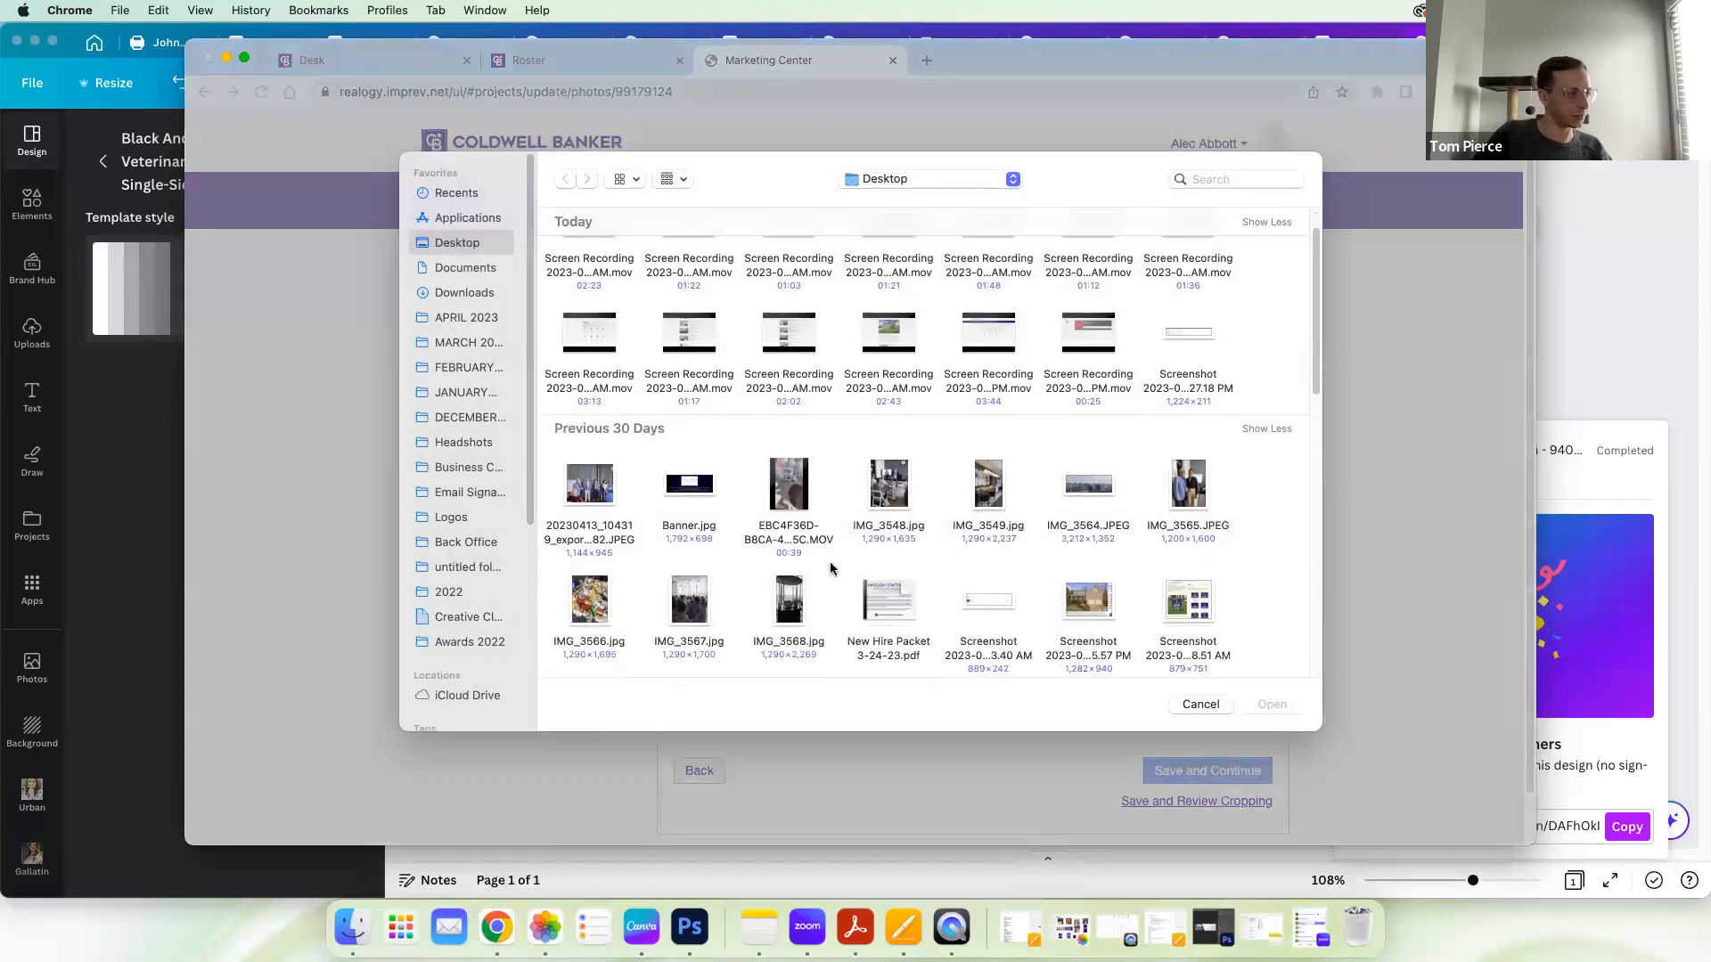
pyautogui.scroll(-5, 830, 569)
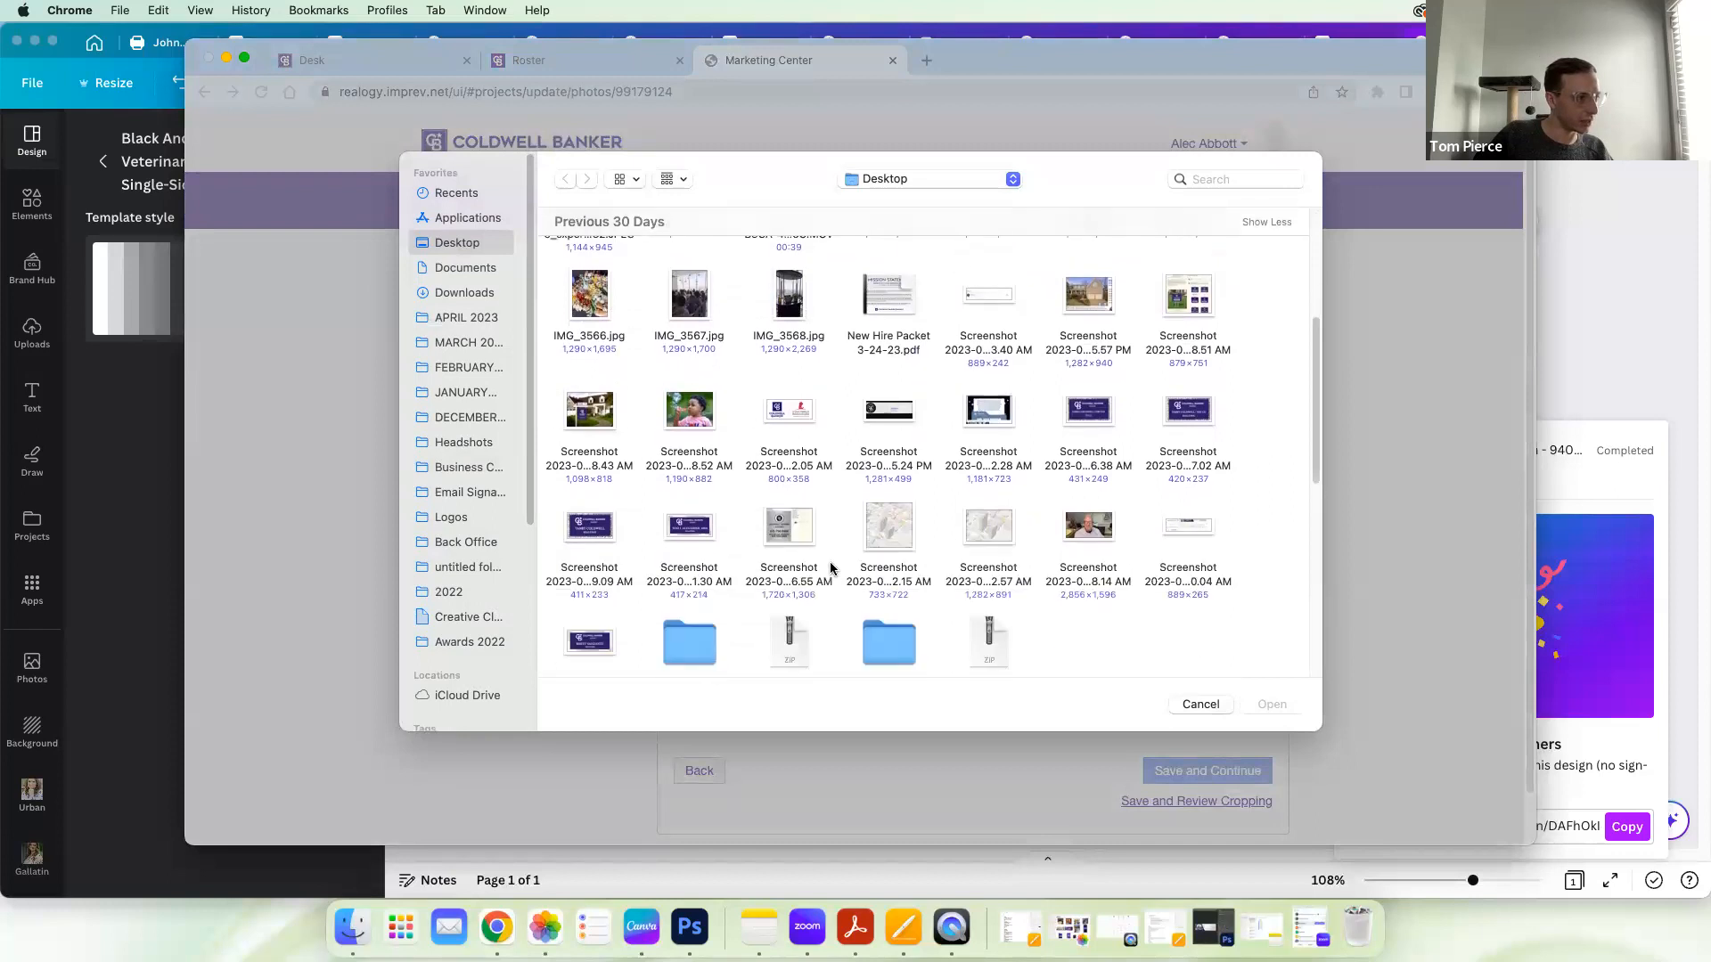
pyautogui.scroll(-5, 832, 567)
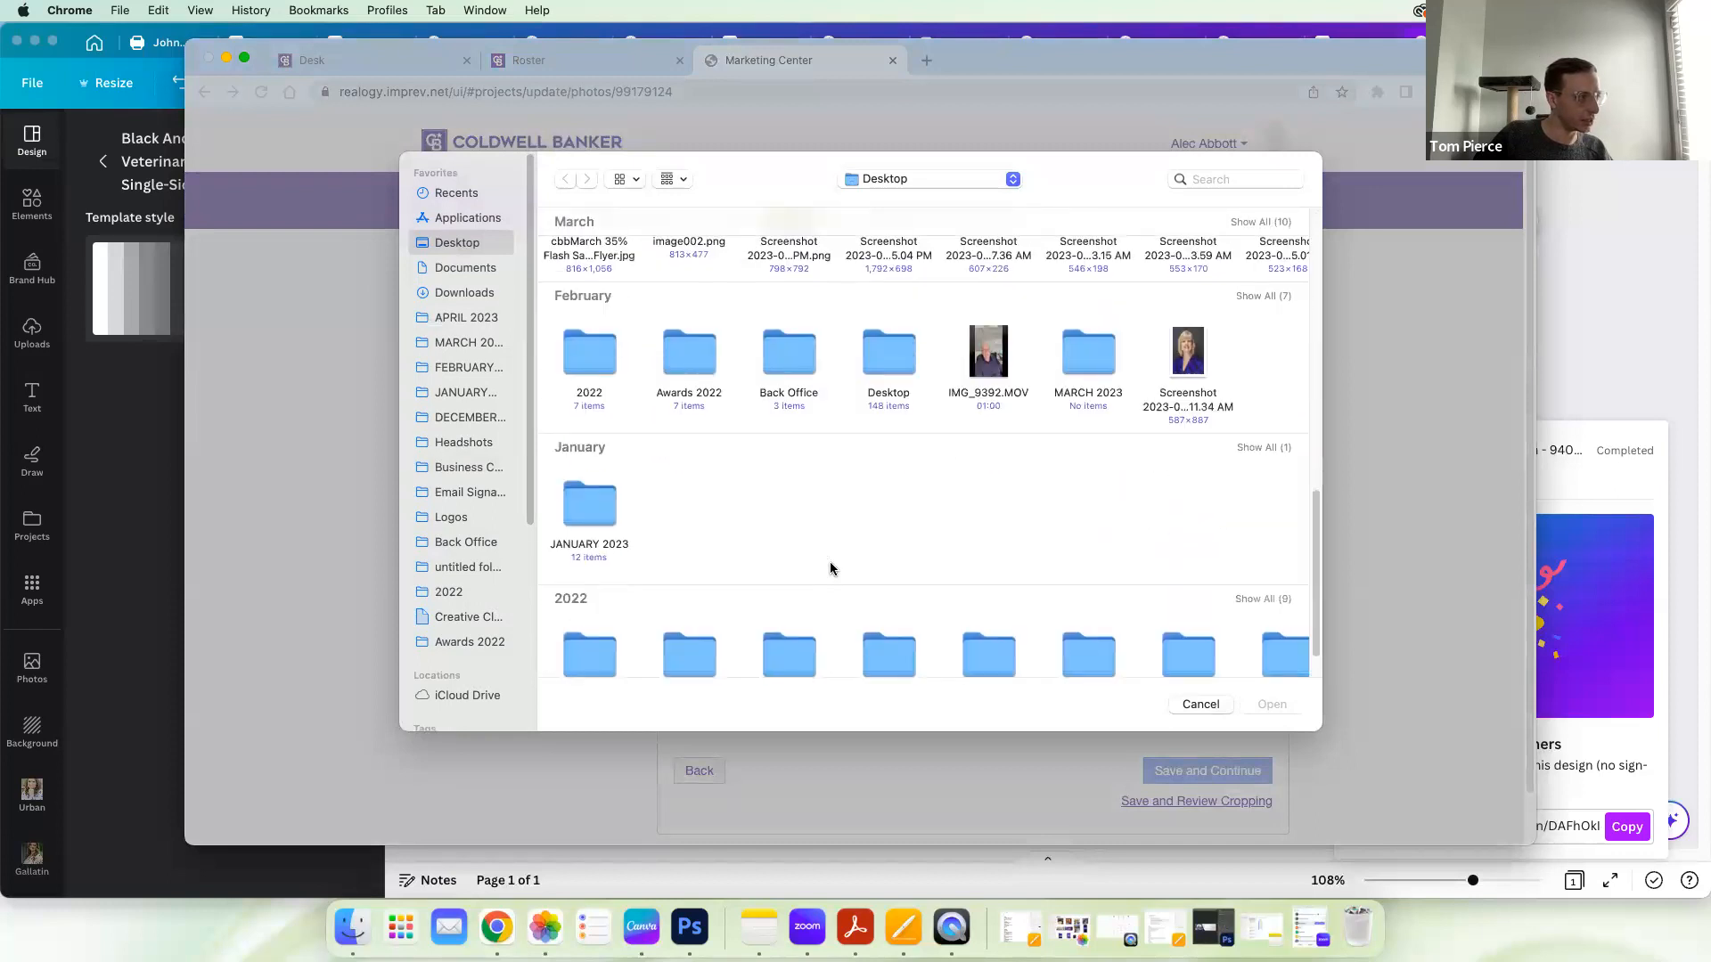
pyautogui.scroll(5, 832, 565)
pyautogui.click(480, 321)
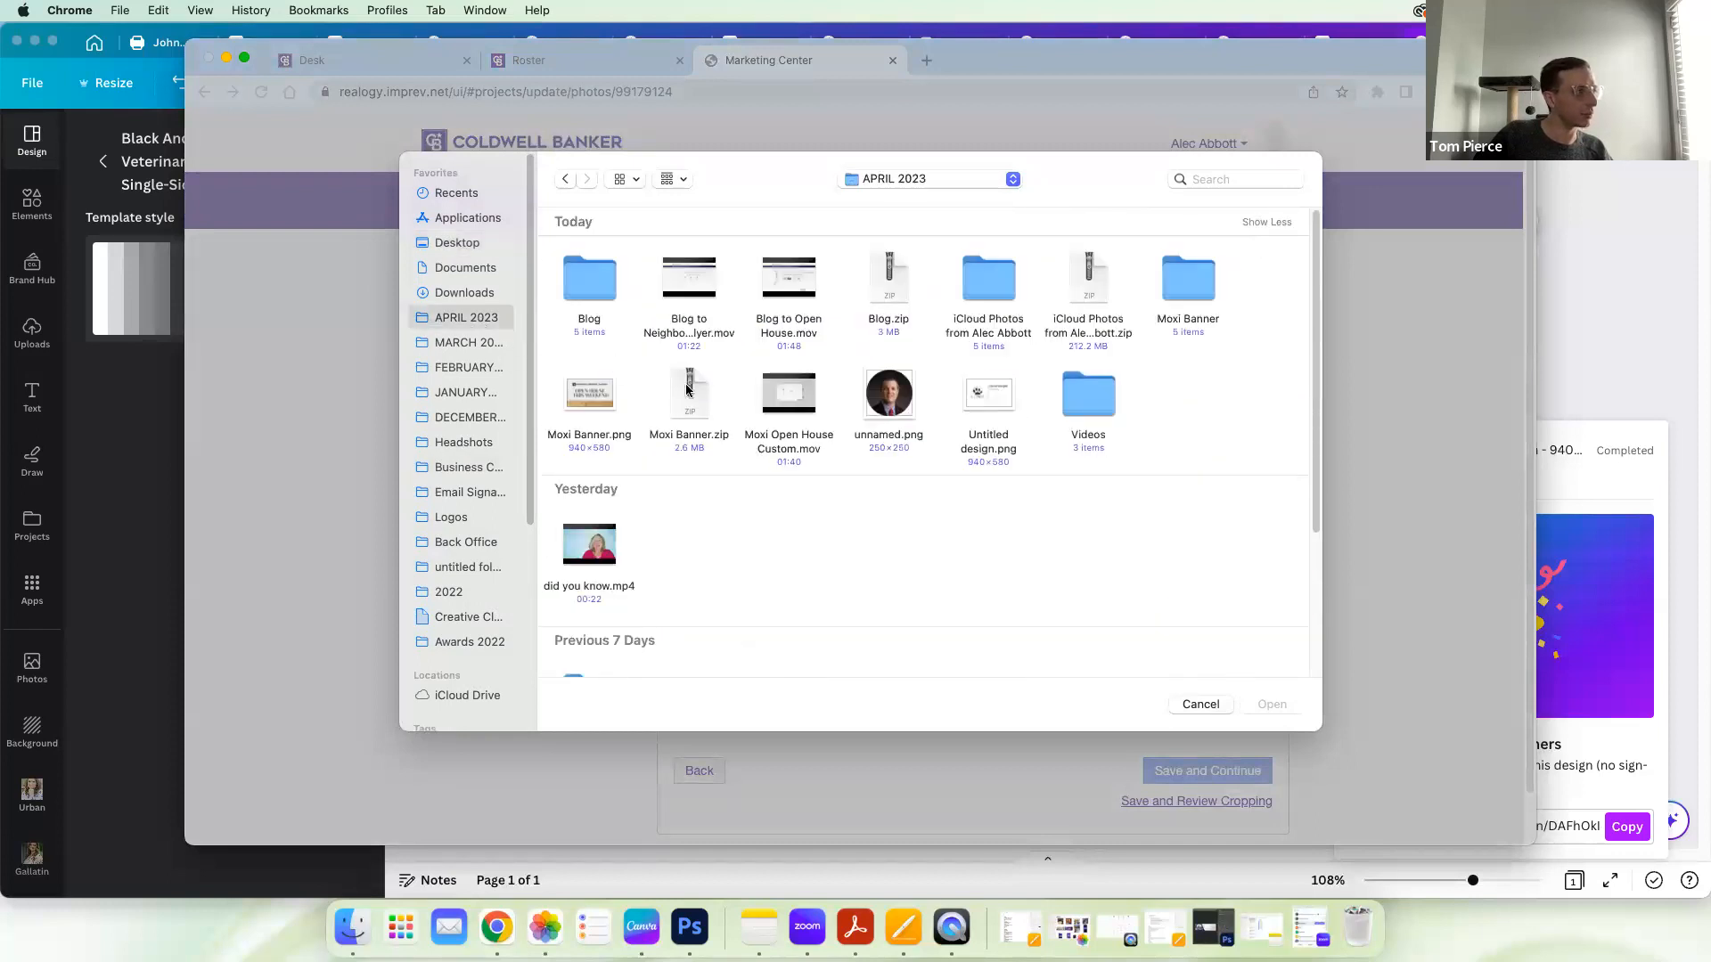
pyautogui.click(984, 403)
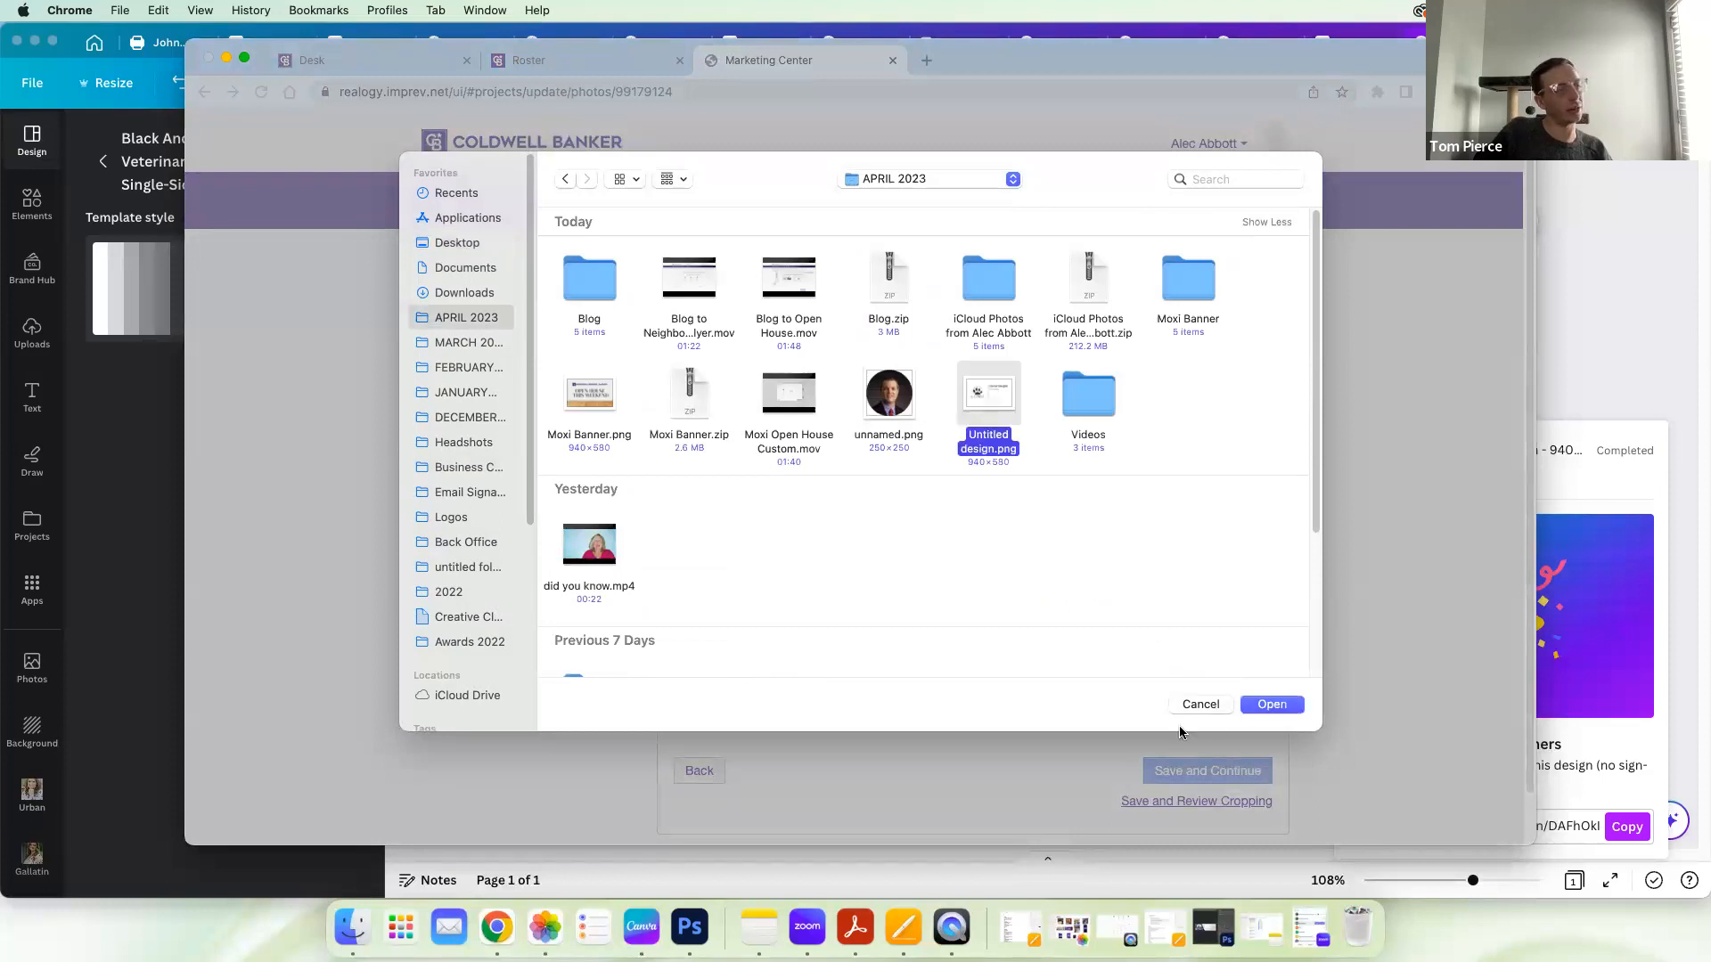
pyautogui.click(1264, 705)
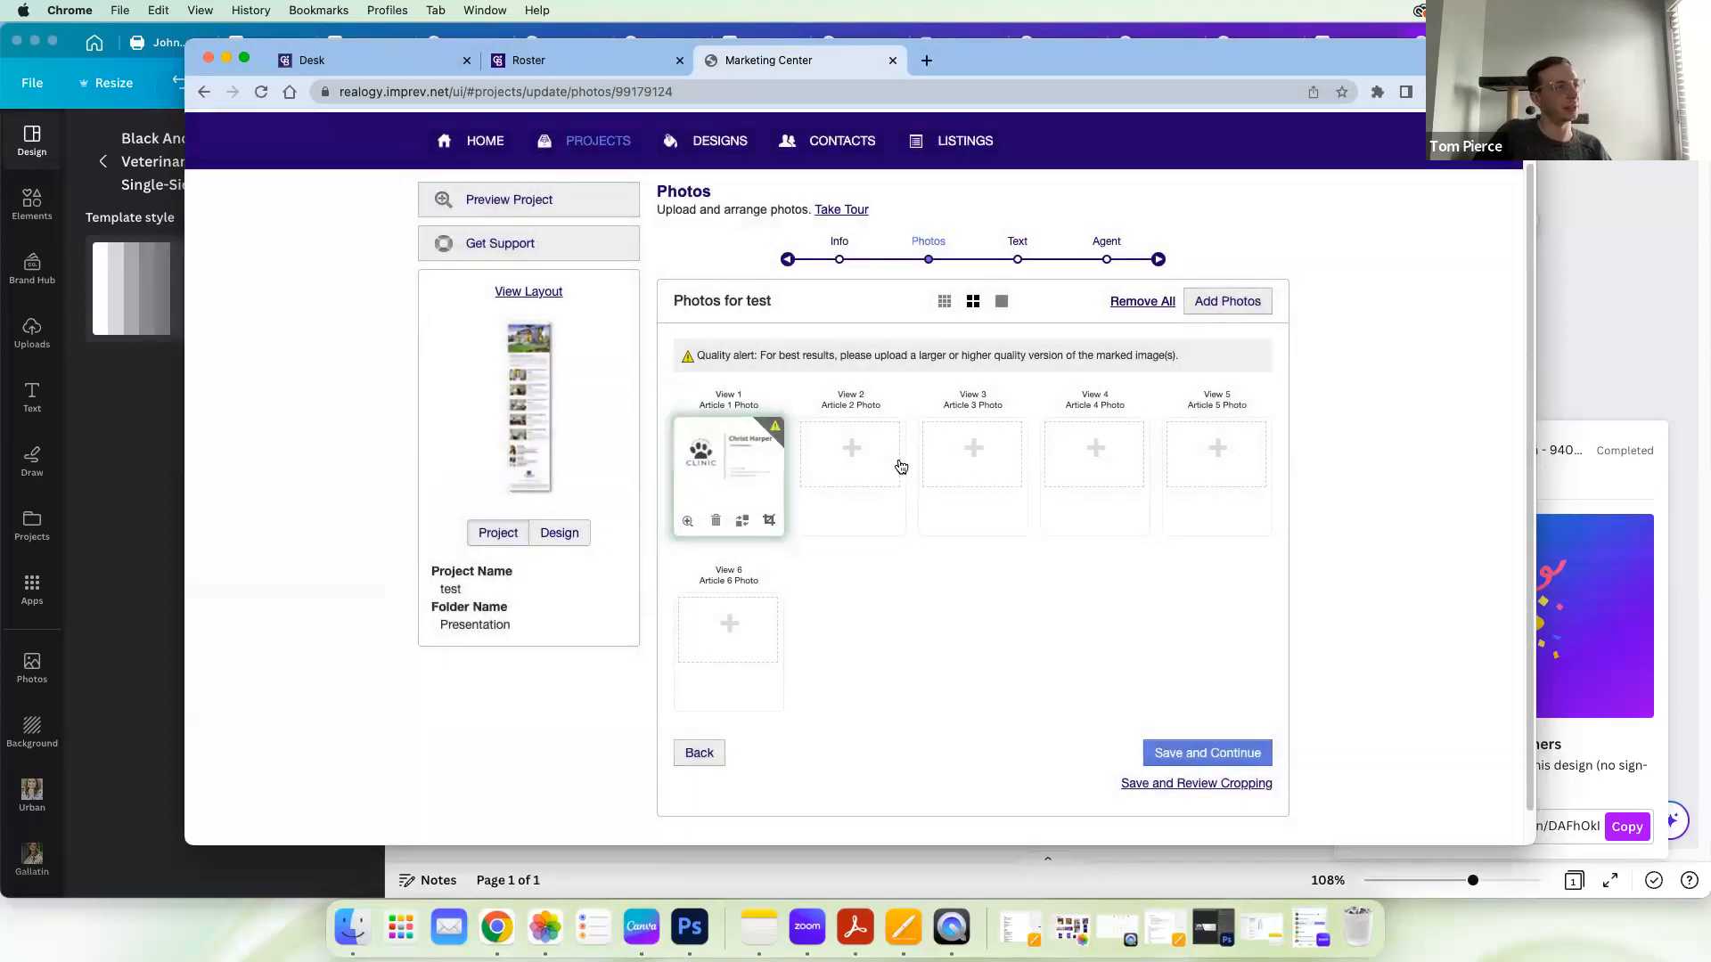
# Step: Add the same clinic image from the existing project photos as the Article 2 photo and save to proceed to the text stage
pyautogui.click(852, 451)
pyautogui.click(843, 370)
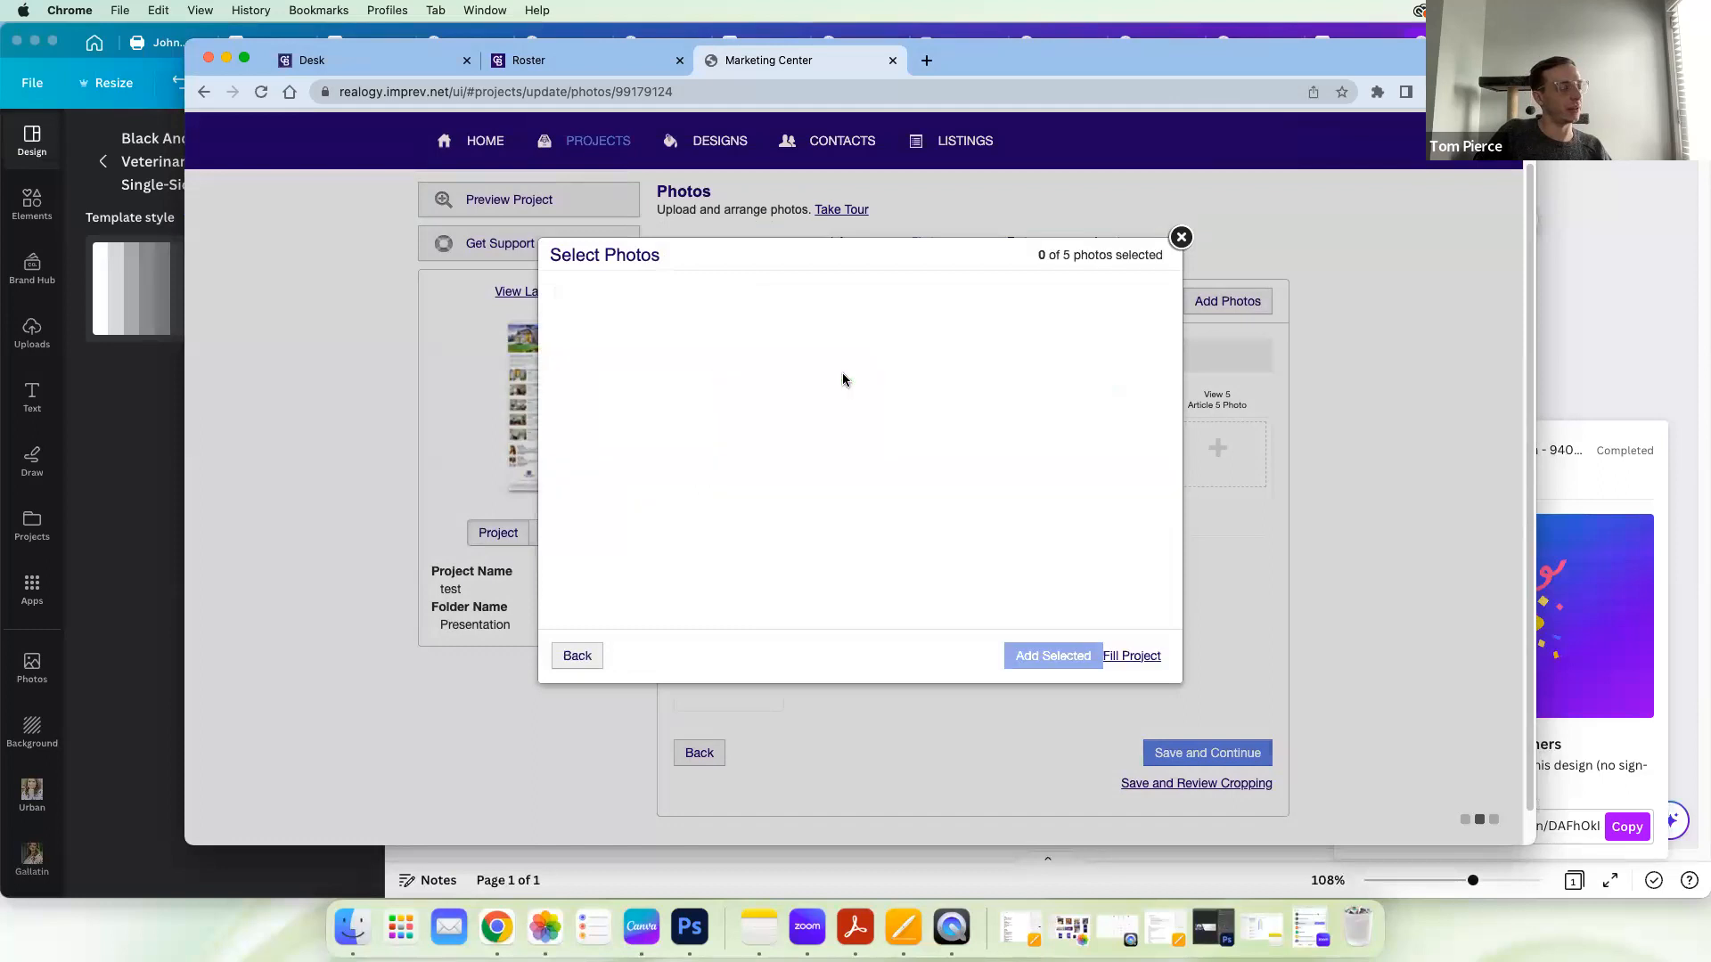
pyautogui.scroll(-2, 719, 559)
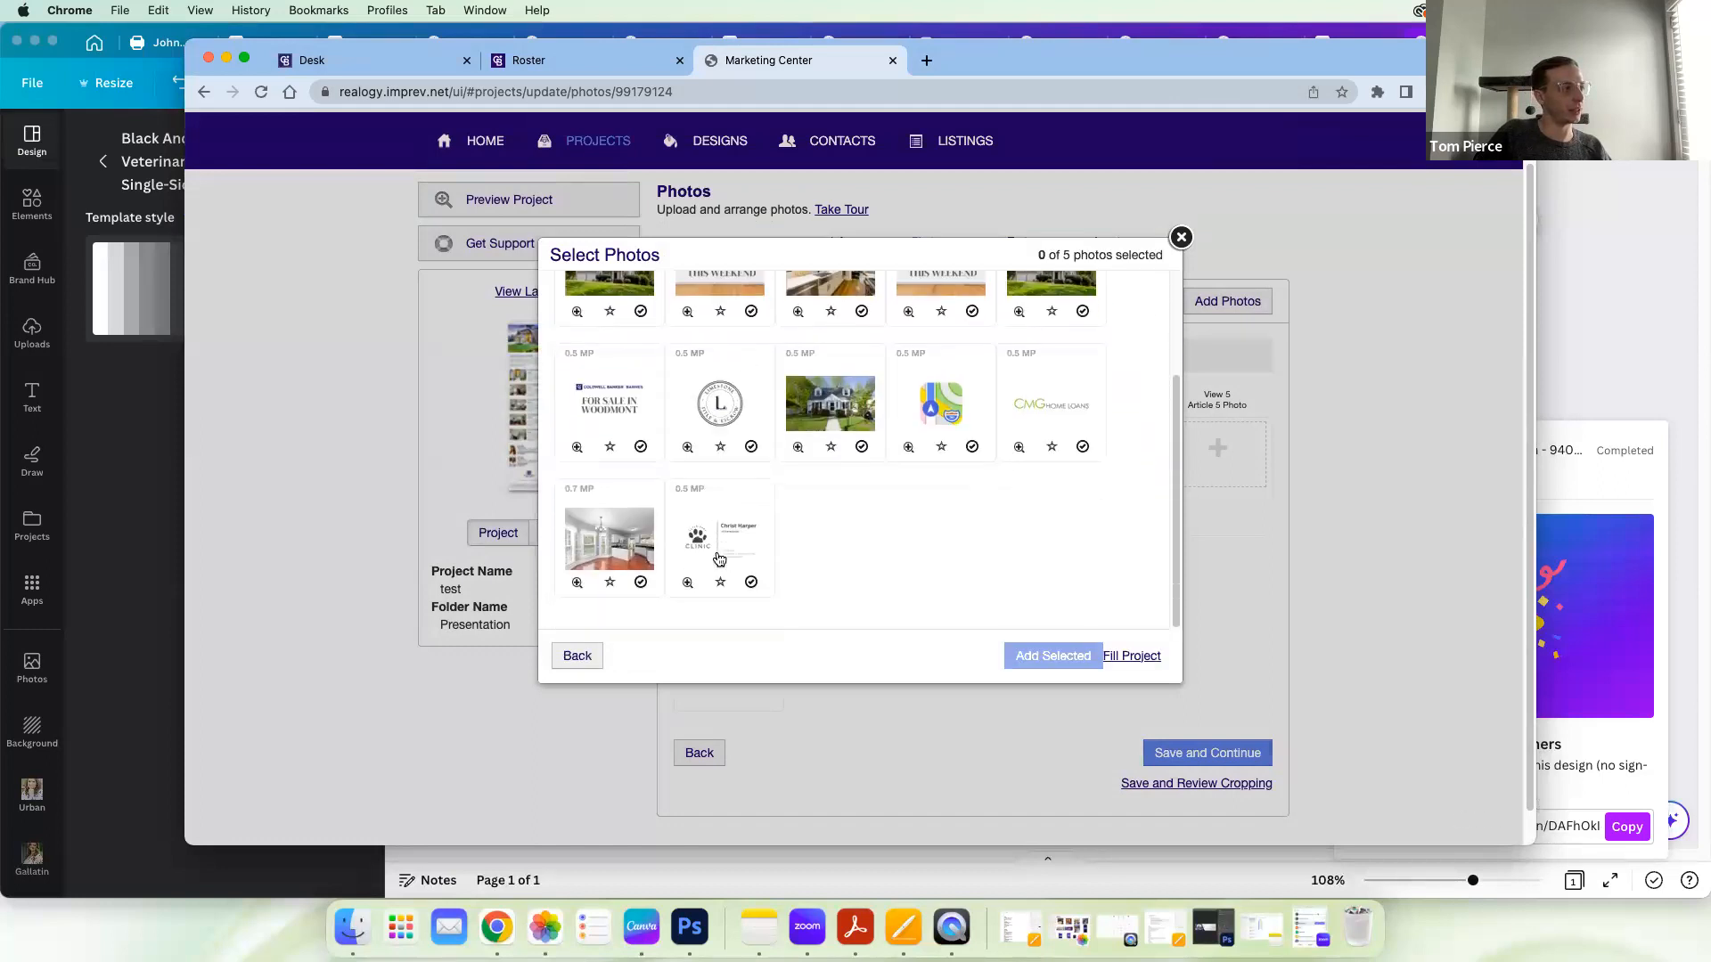
pyautogui.click(721, 557)
pyautogui.click(1065, 658)
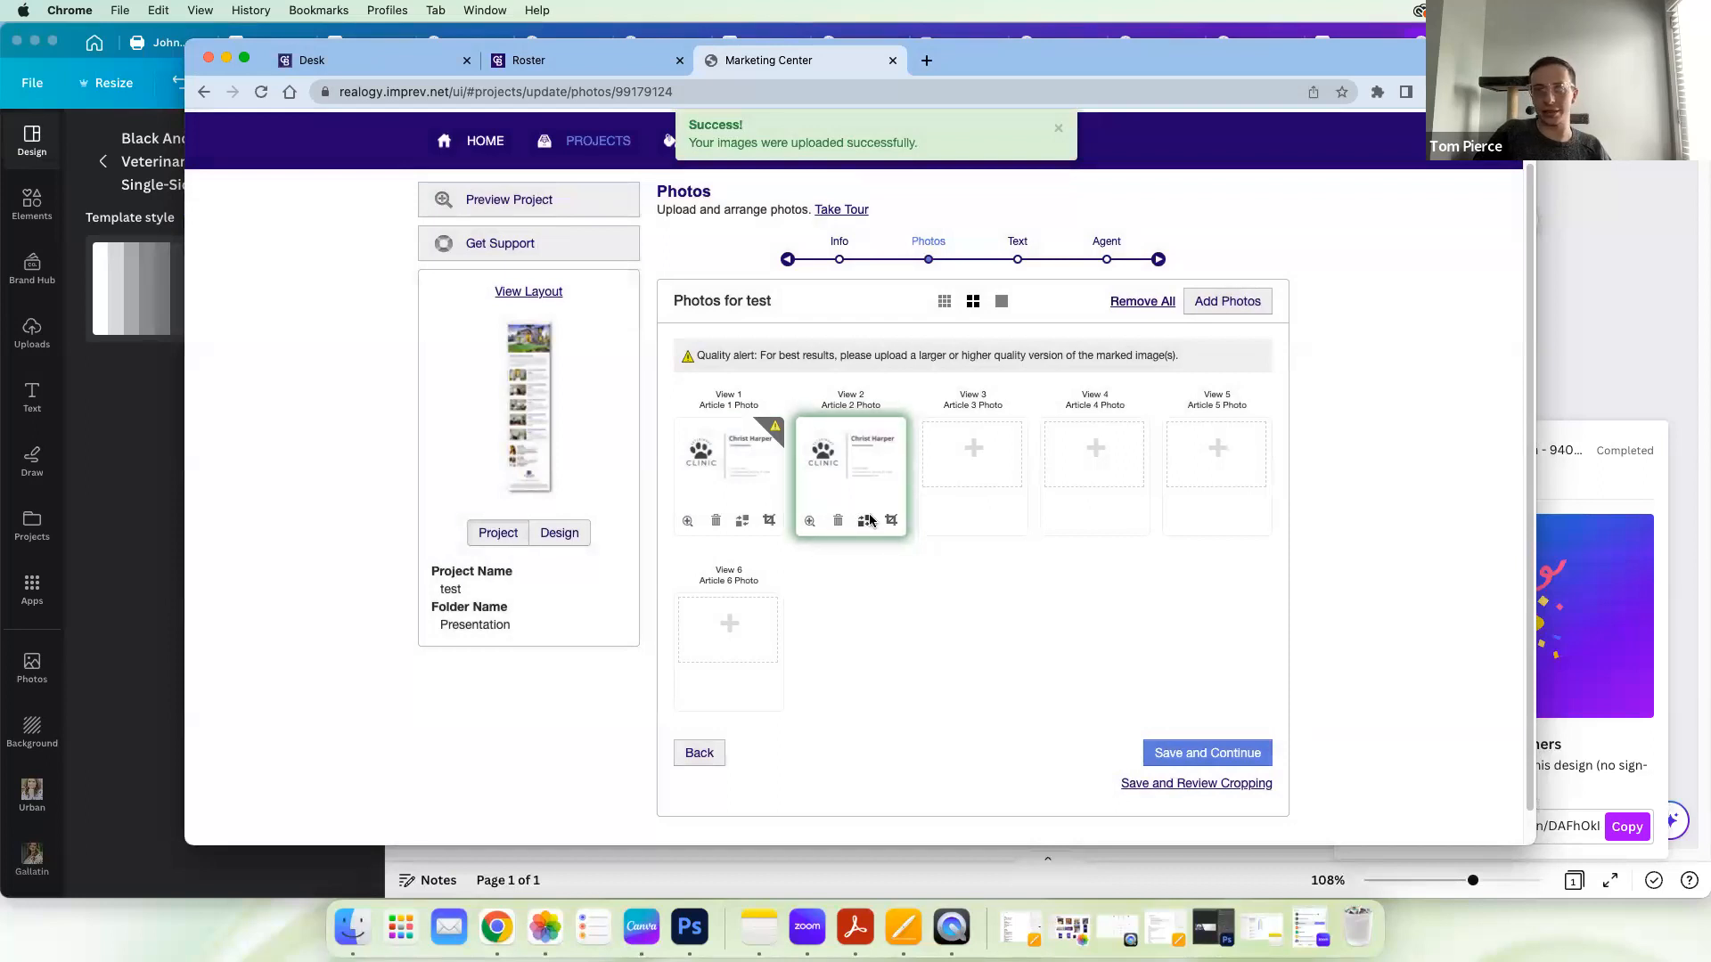
pyautogui.click(1240, 756)
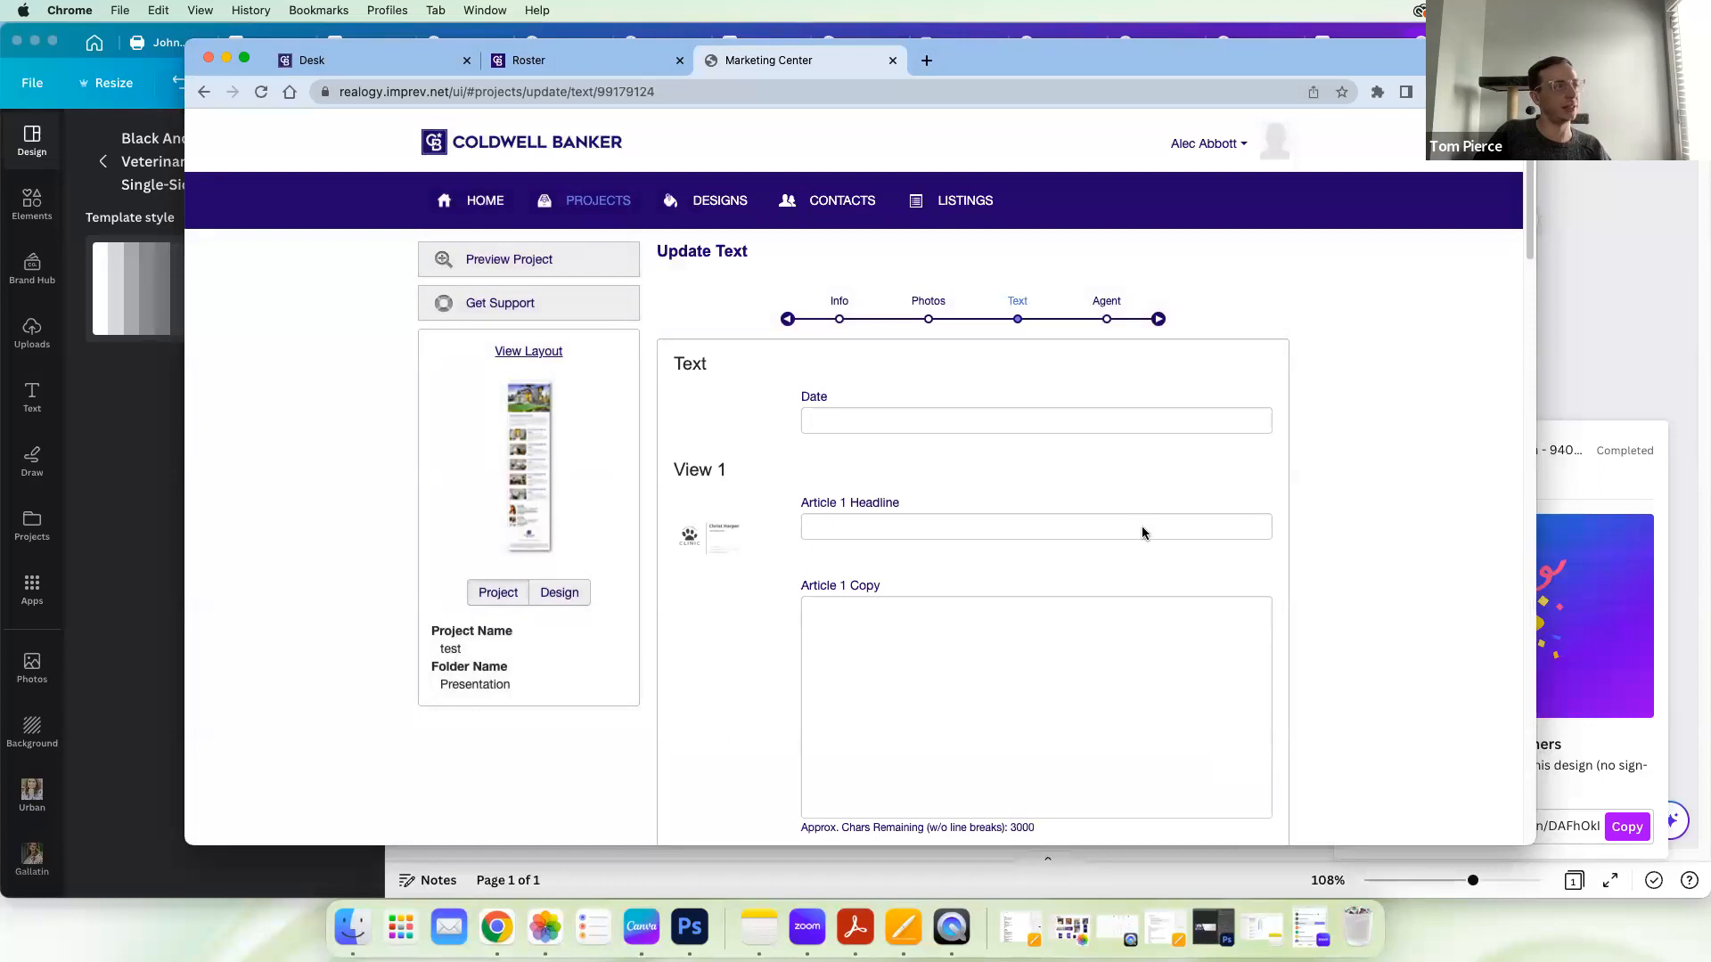
# Step: Preview the project to compare how the Article 1 and Article 2 images are displayed, and return to the Canva design
pyautogui.click(562, 270)
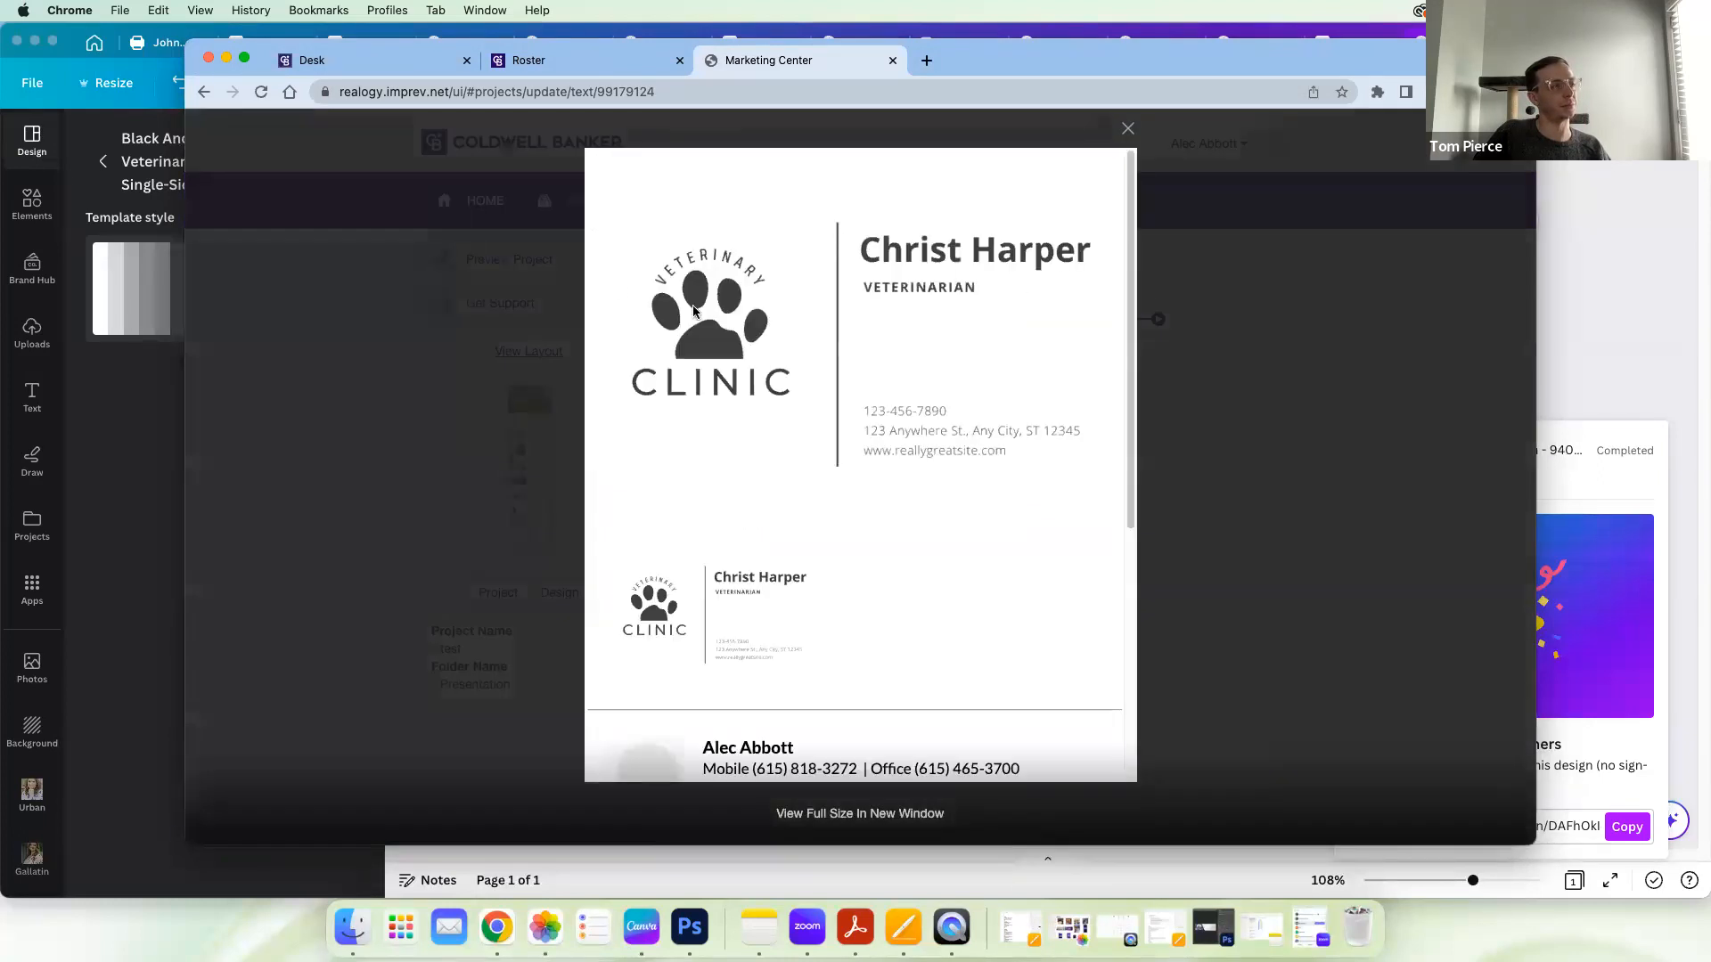
pyautogui.scroll(-2, 967, 581)
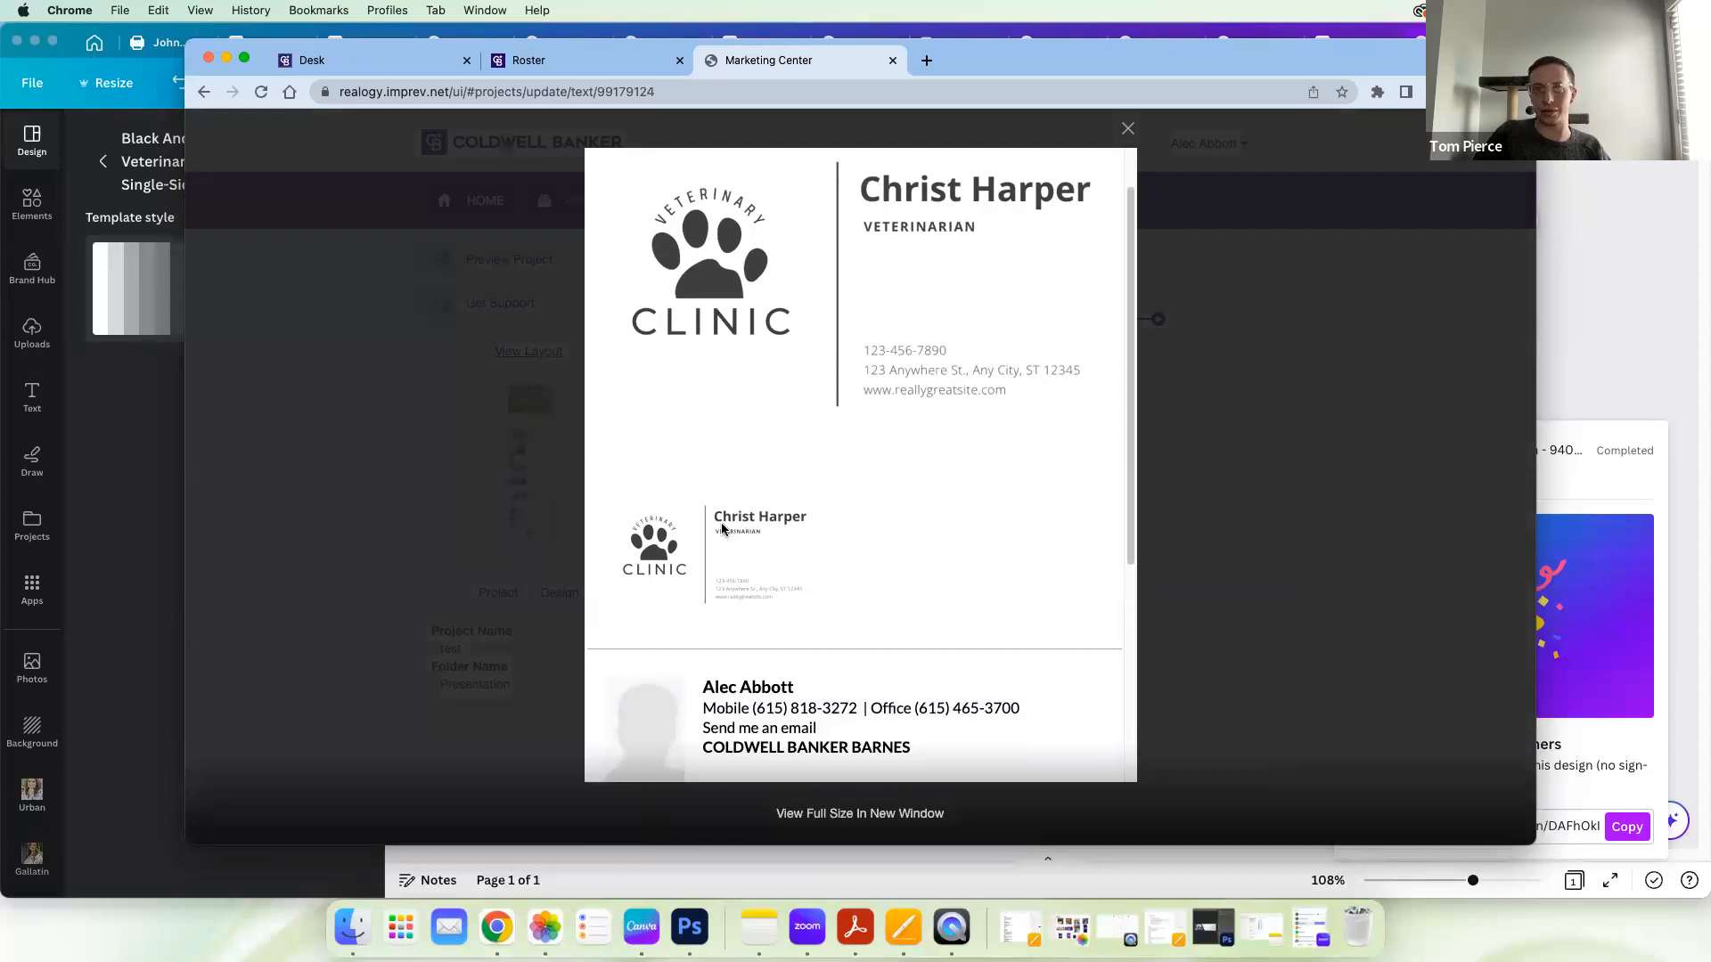
pyautogui.click(1575, 241)
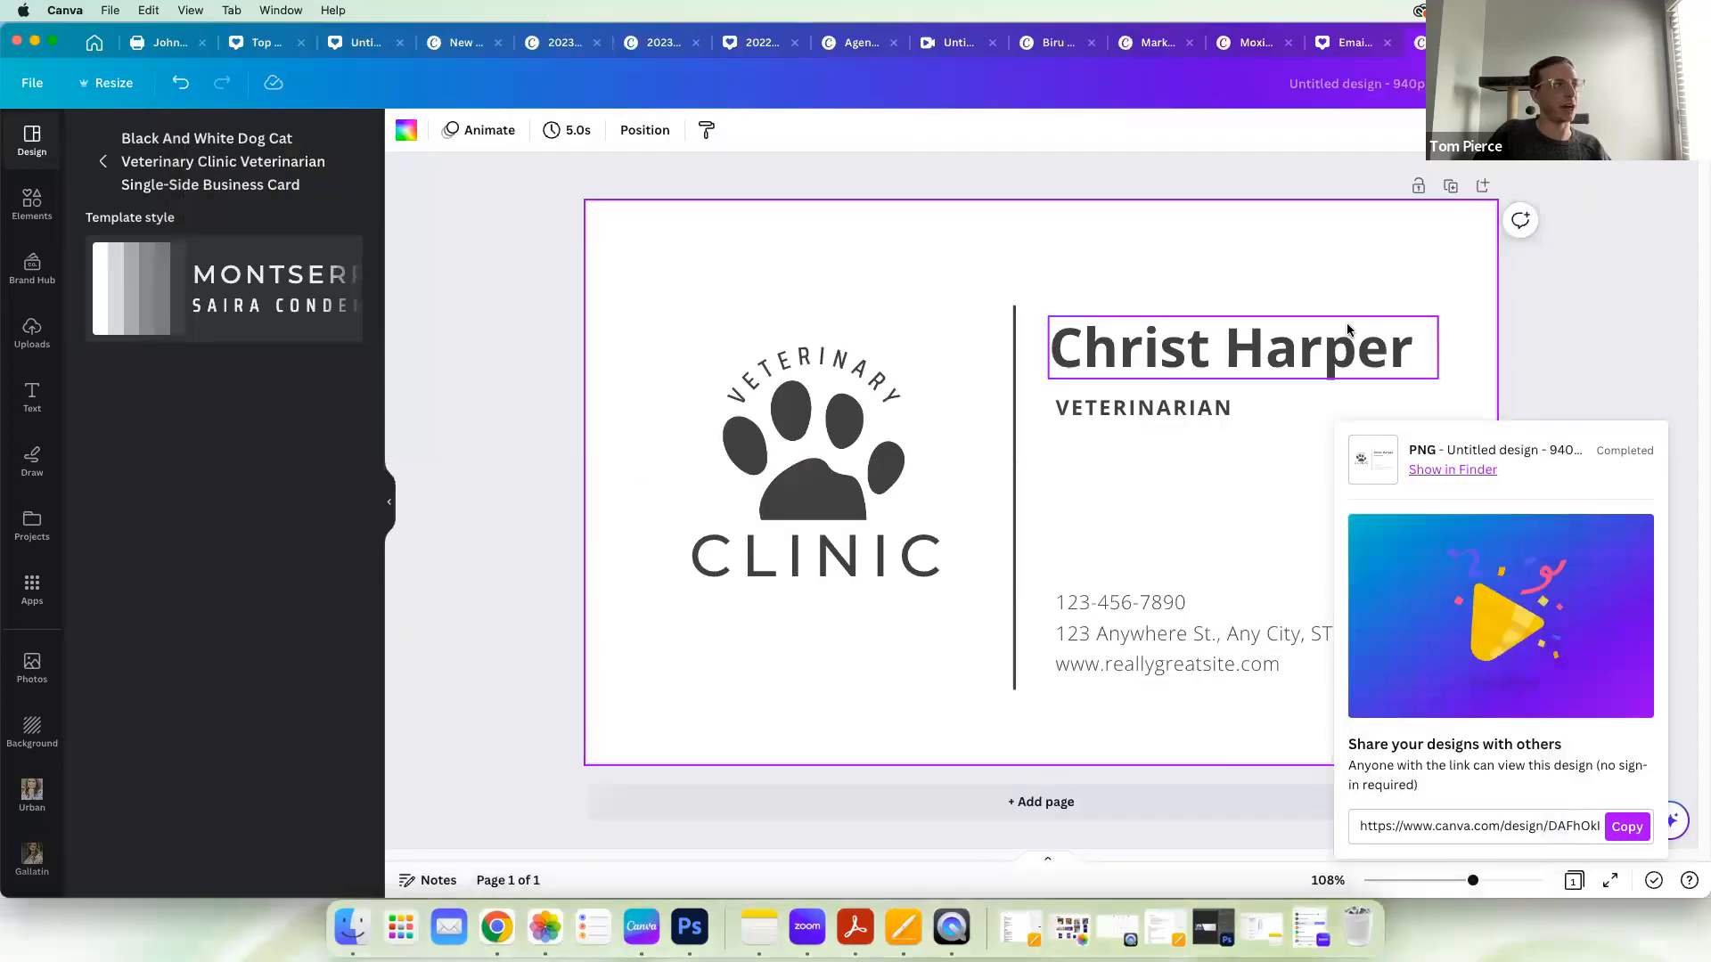
# Step: Undo the veterinary clinic business card template so the design page is empty
pyautogui.click(181, 83)
pyautogui.press('t')
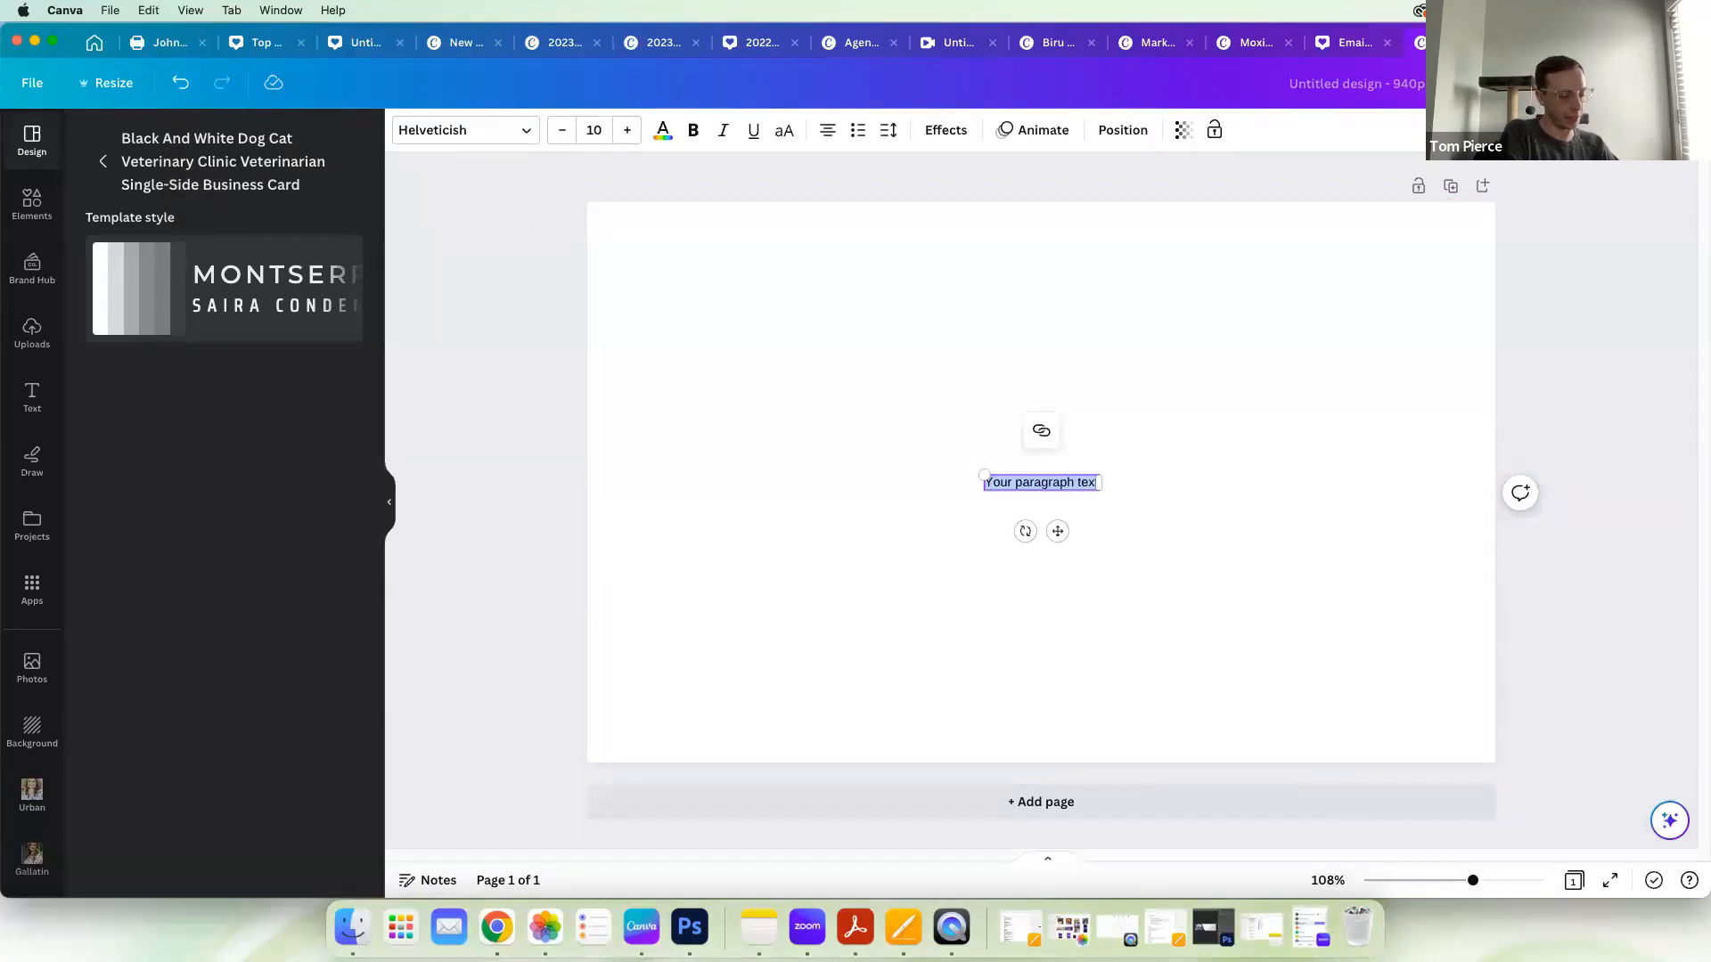
pyautogui.write('a')
pyautogui.click(108, 91)
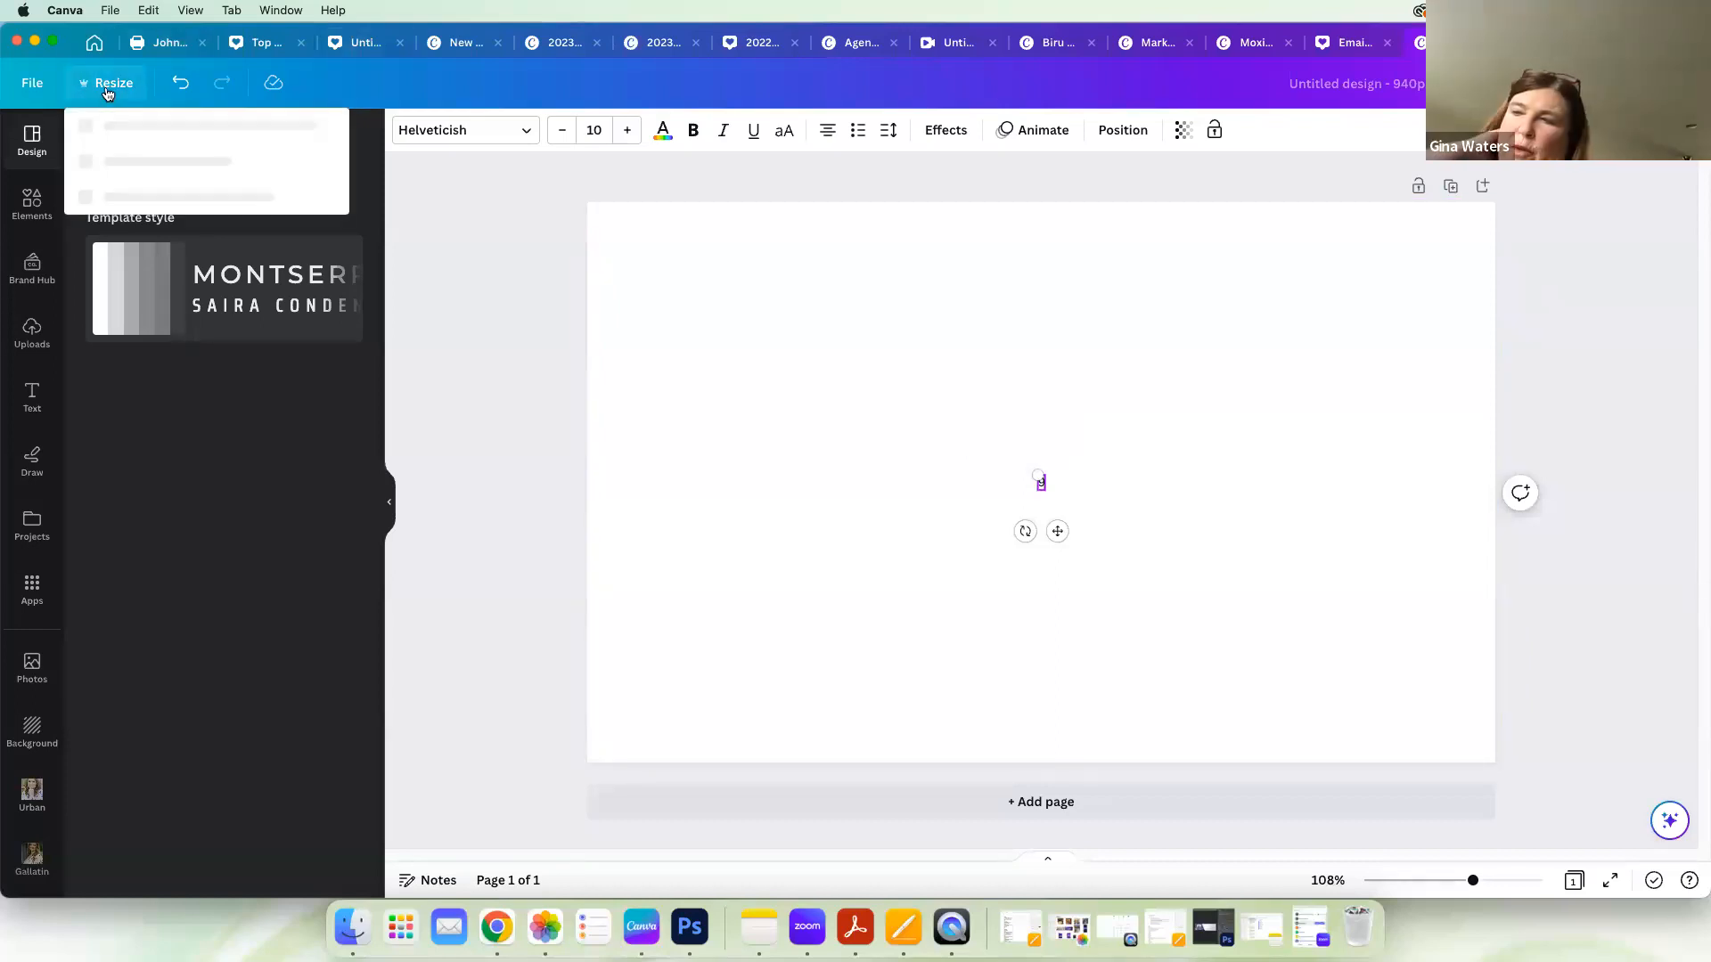
pyautogui.click(1067, 507)
pyautogui.click(1042, 481)
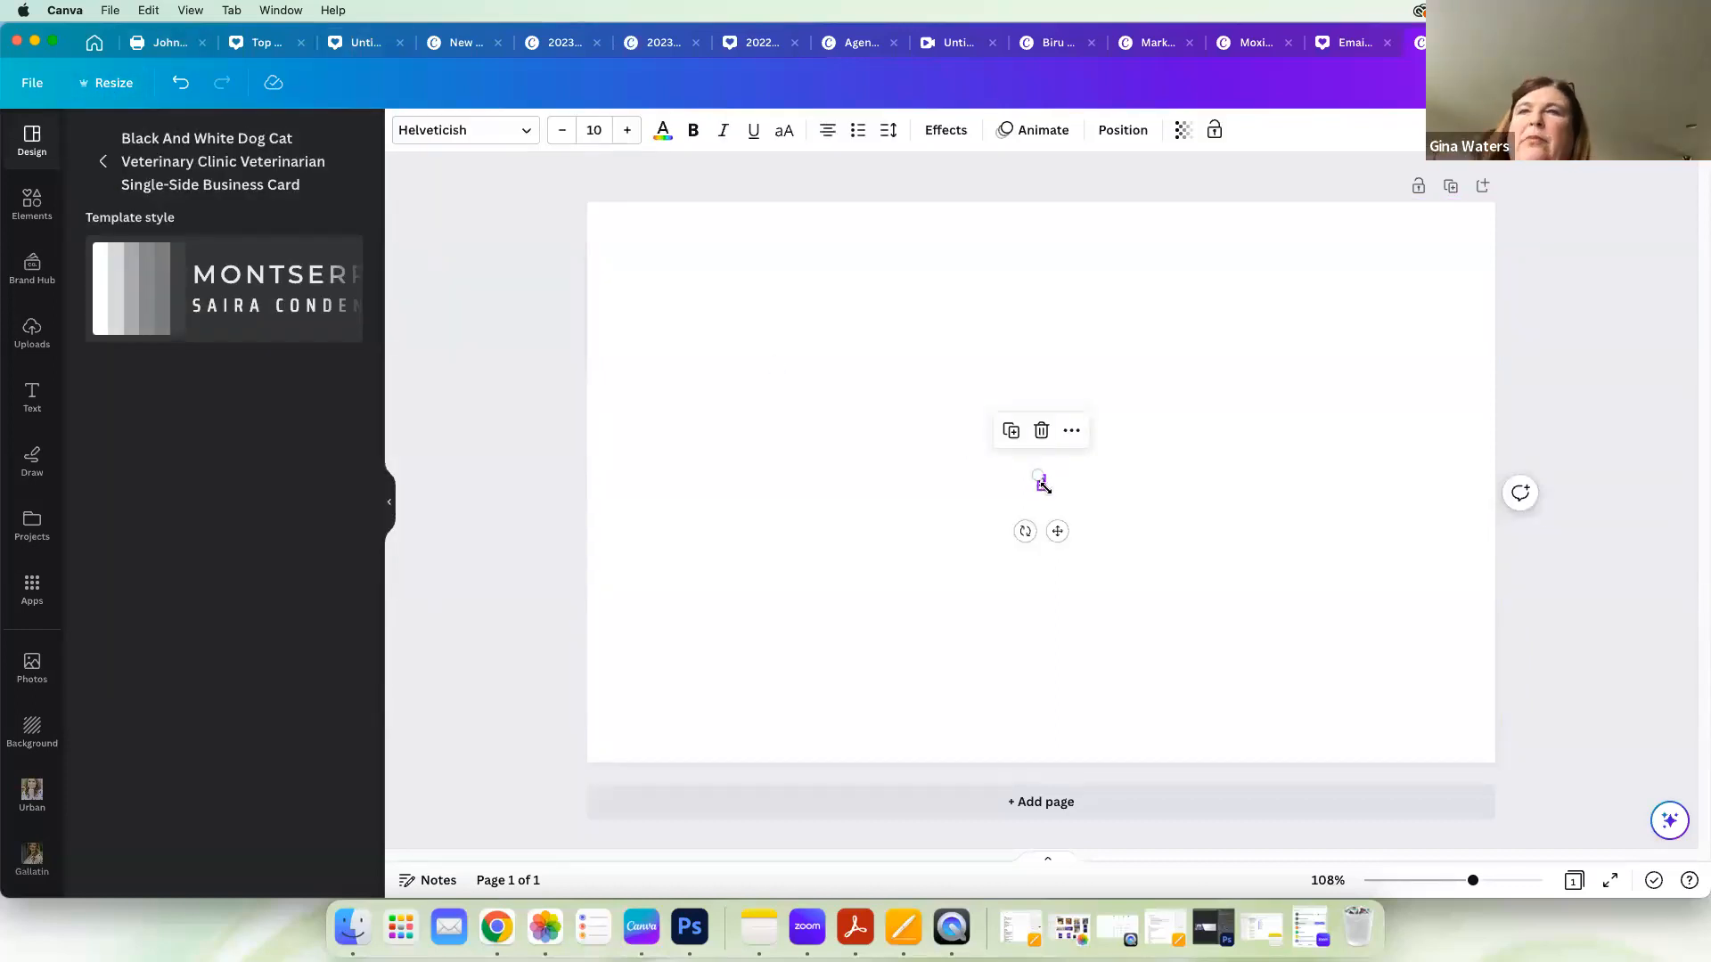
pyautogui.press('Delete')
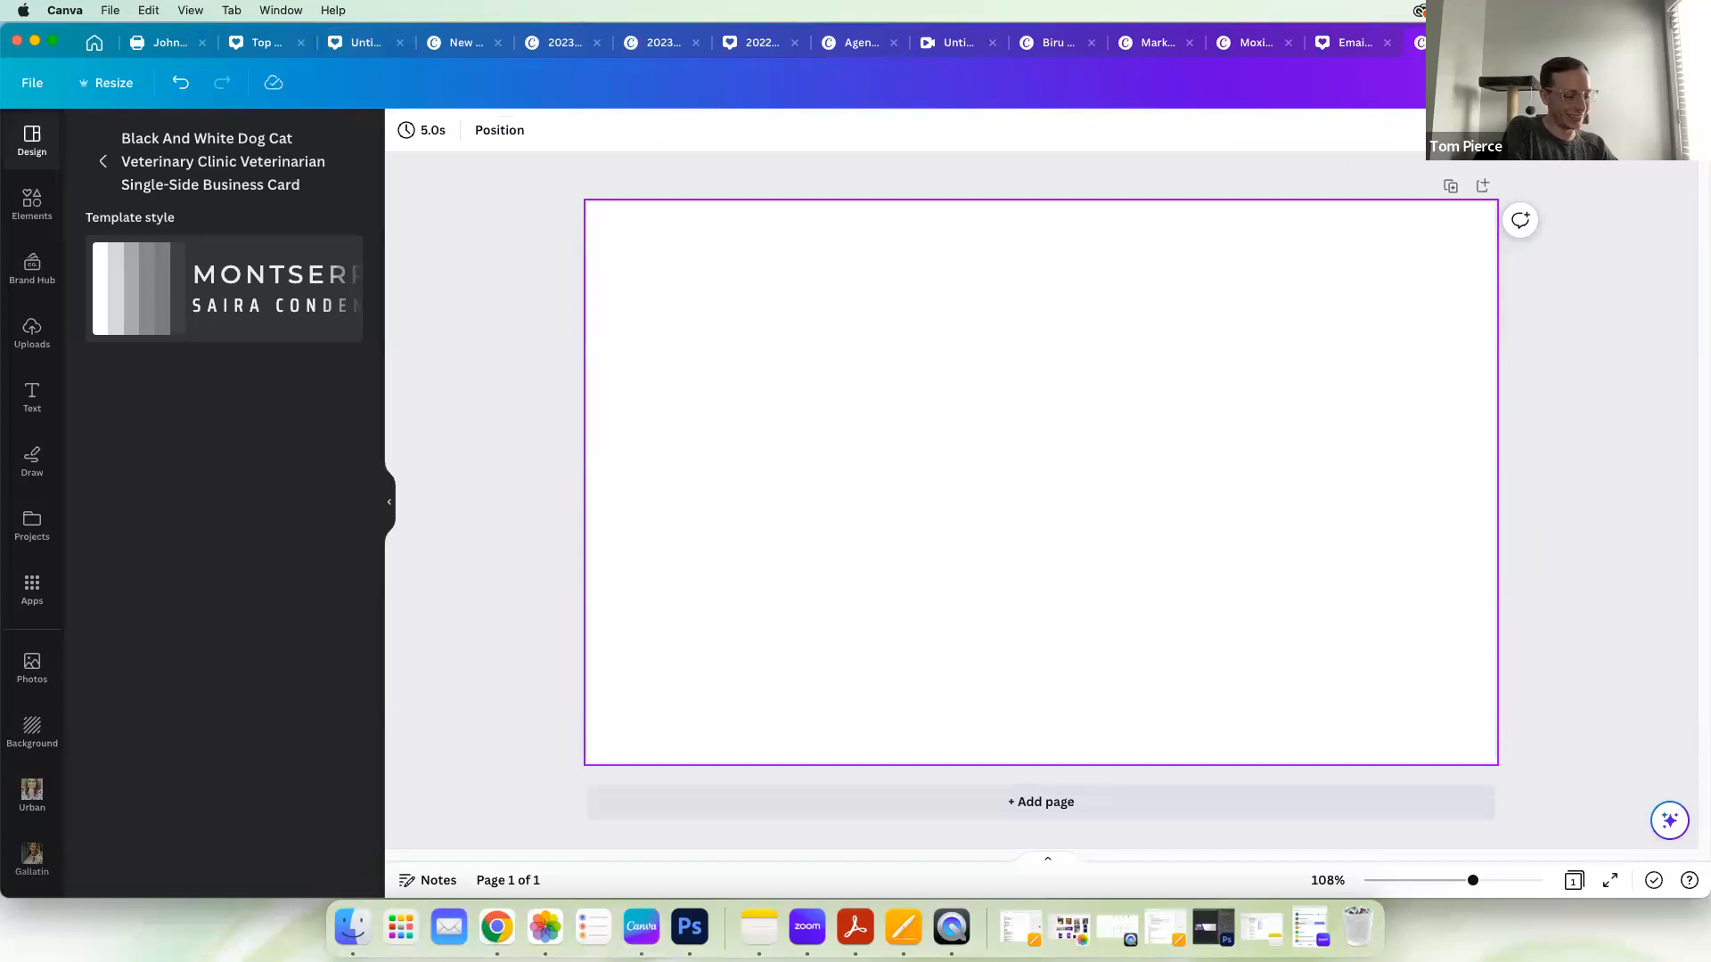
# Step: Add a text box reading "940 X 580" and enlarge it across the page to a font size of 107
pyautogui.write('text')
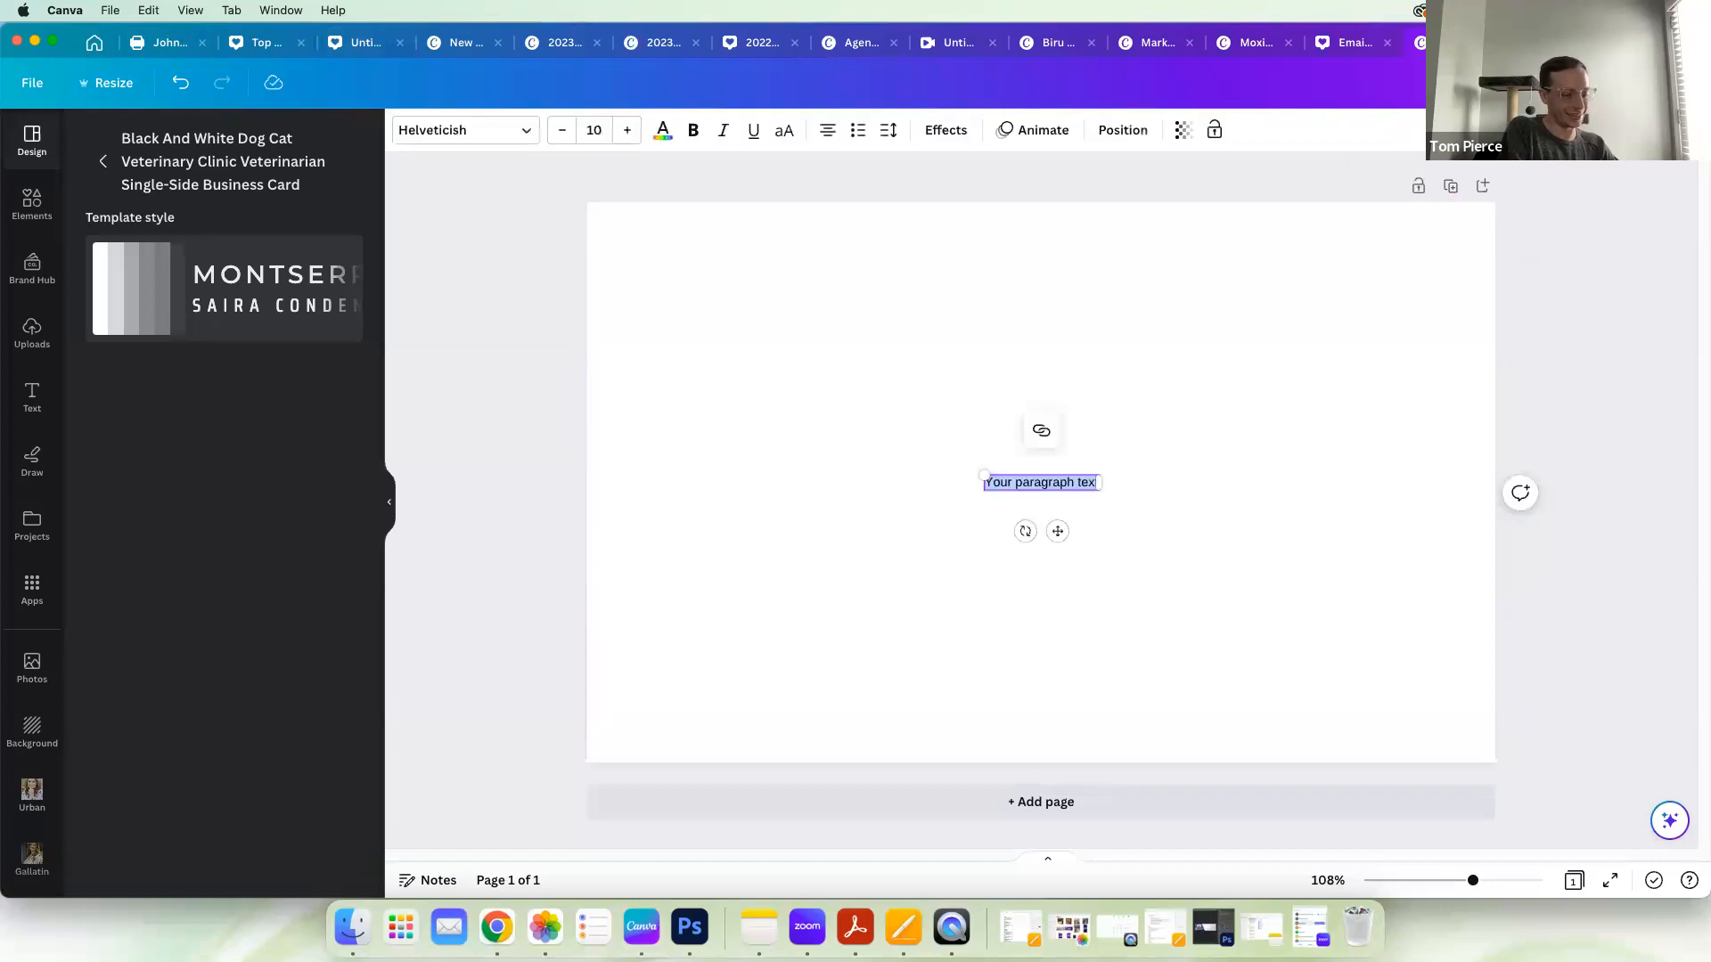
pyautogui.write('a')
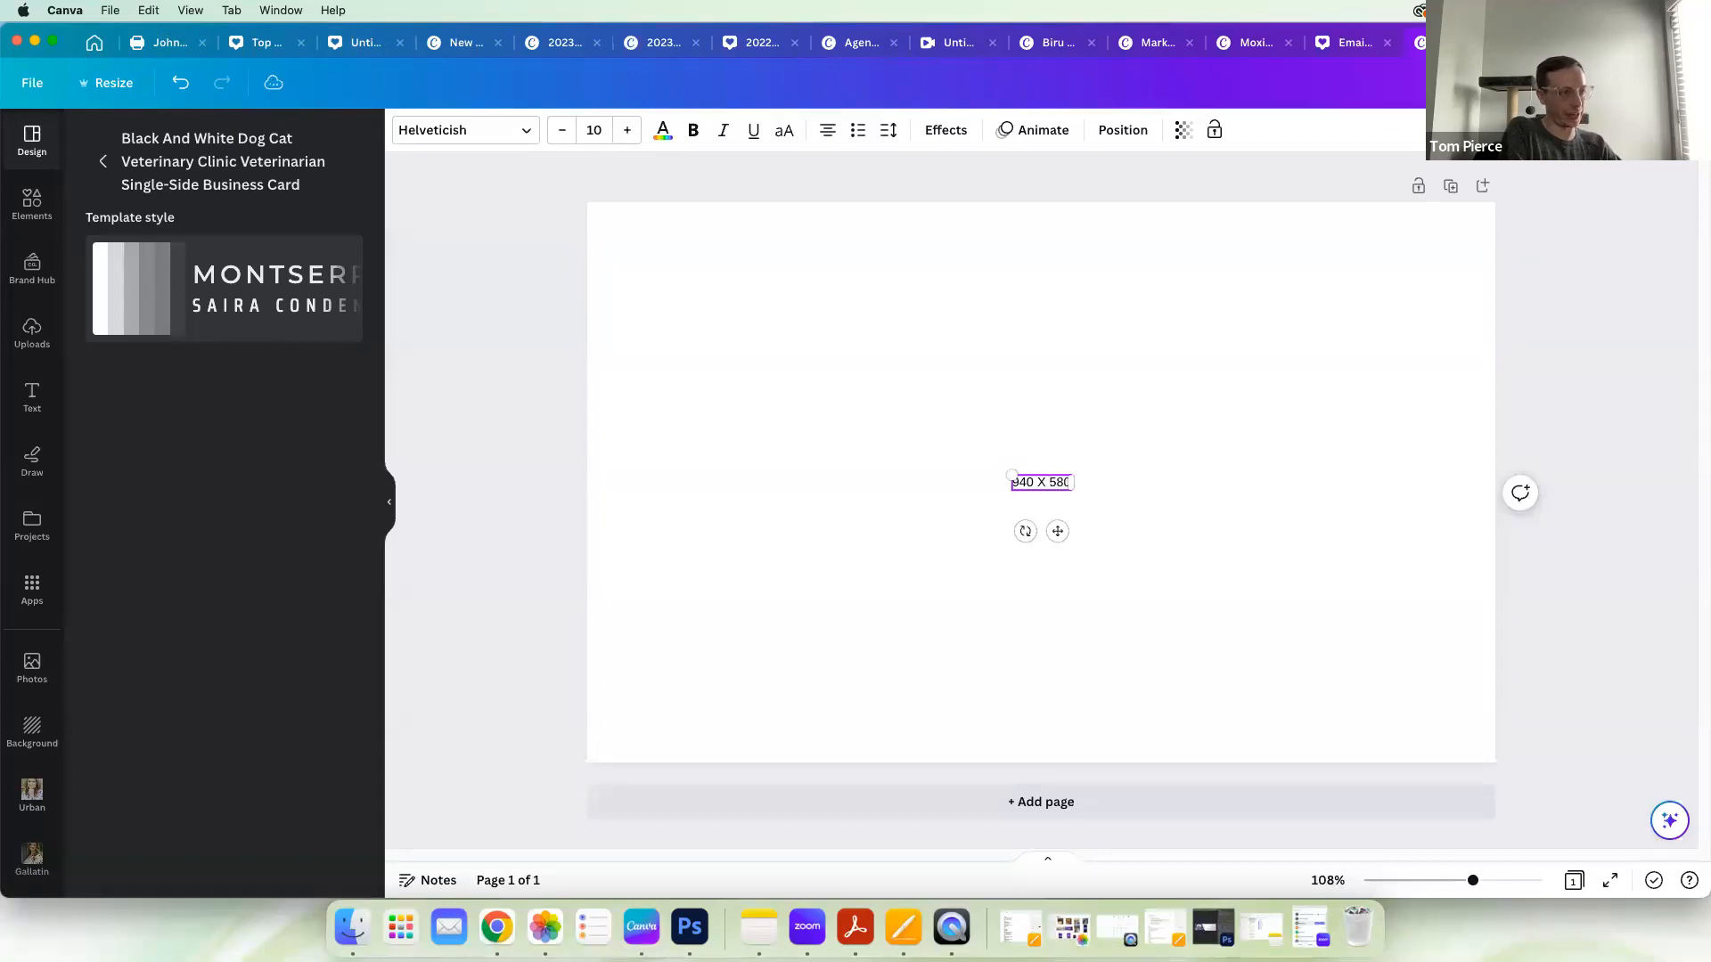
pyautogui.moveTo(1013, 477); pyautogui.dragTo(790, 361)
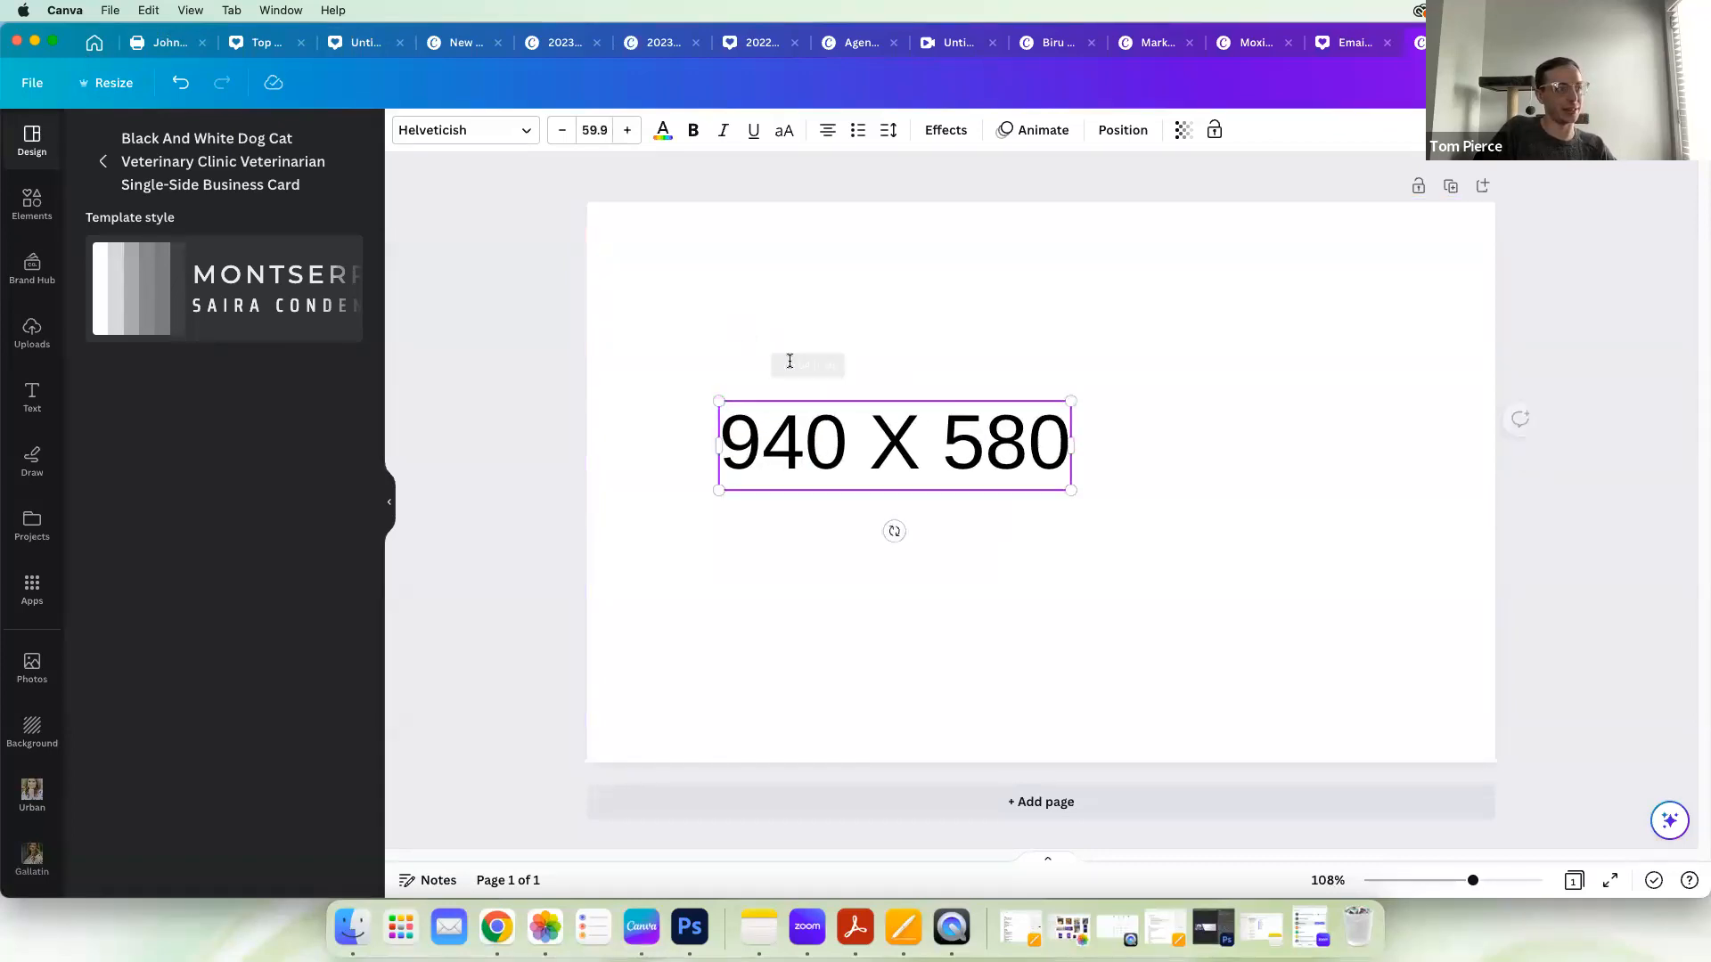
pyautogui.moveTo(1068, 488); pyautogui.dragTo(1350, 584)
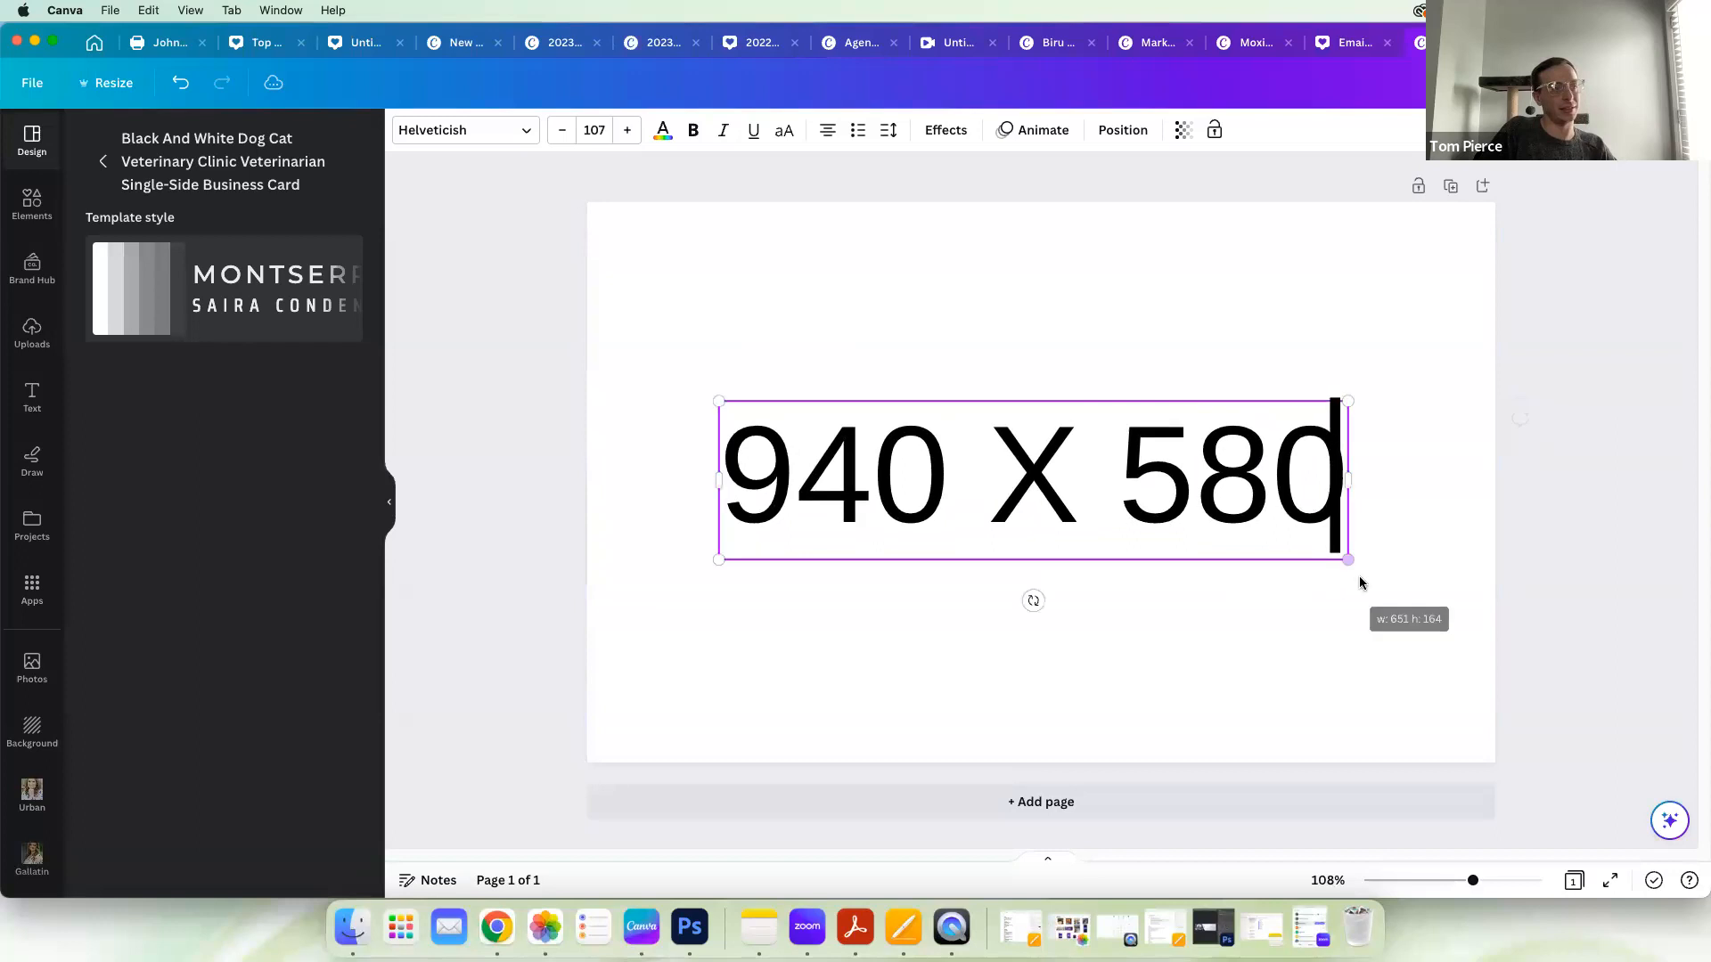
pyautogui.click(1568, 532)
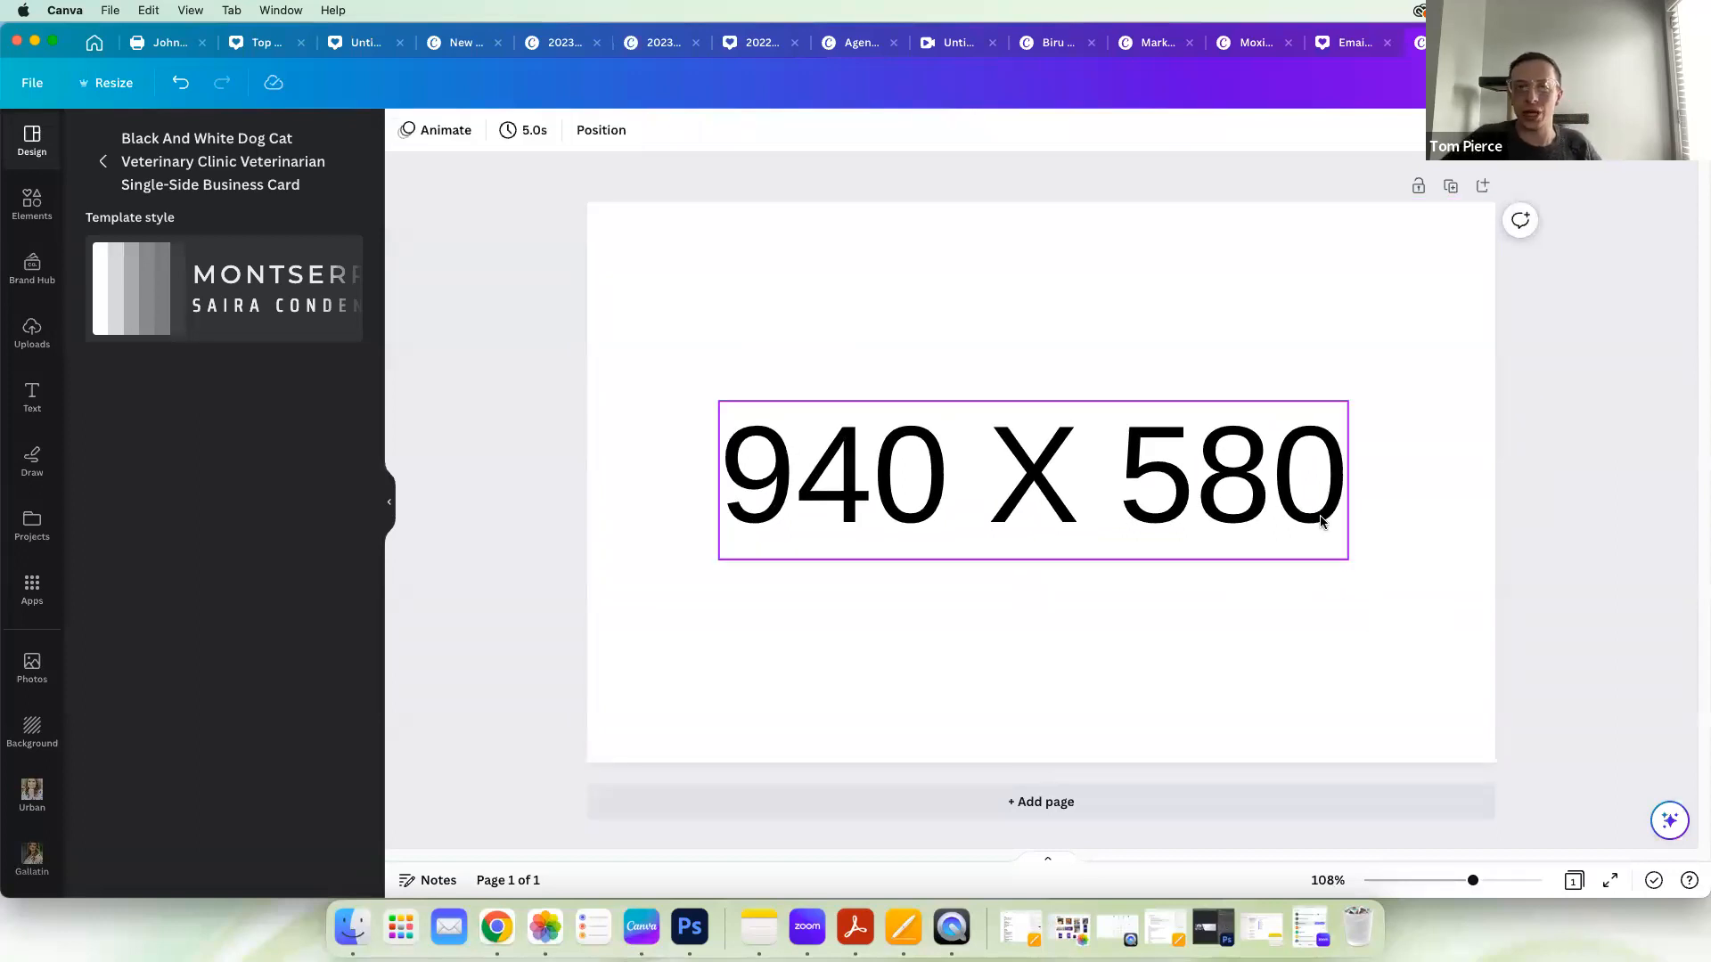
# Step: Search the uploads for "house interior background" and fill the page with the photo of the wooden bench against a white plank wall
pyautogui.click(709, 239)
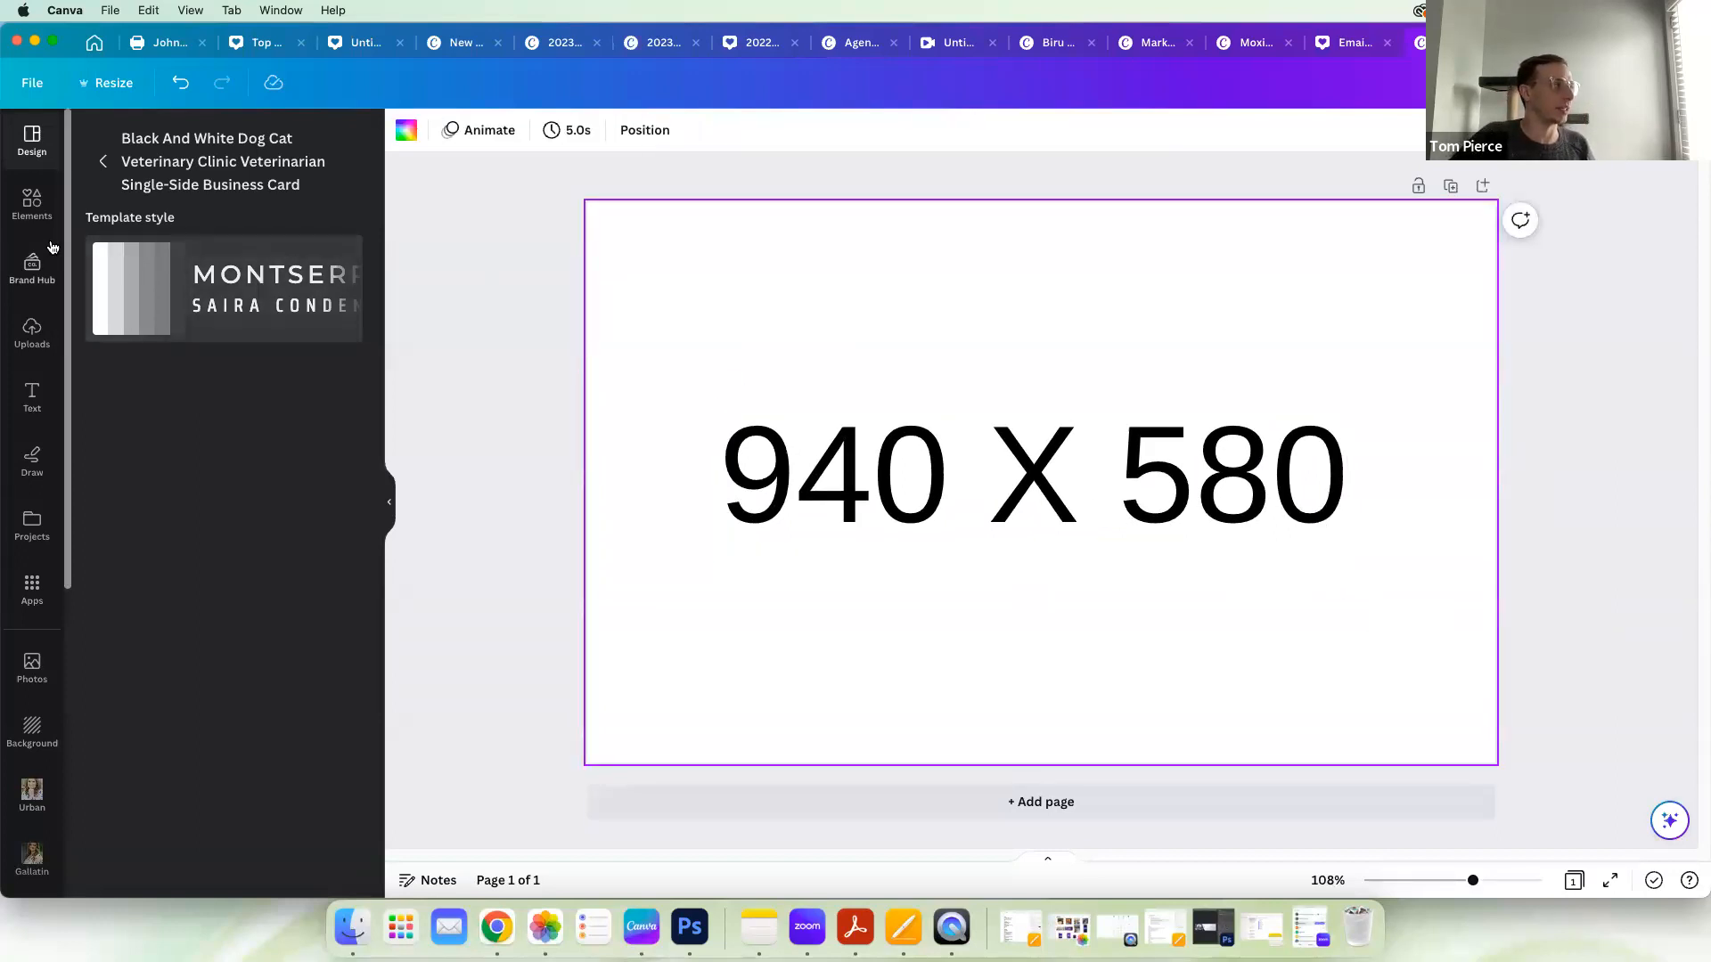
pyautogui.click(32, 331)
pyautogui.click(184, 140)
pyautogui.write('house interio')
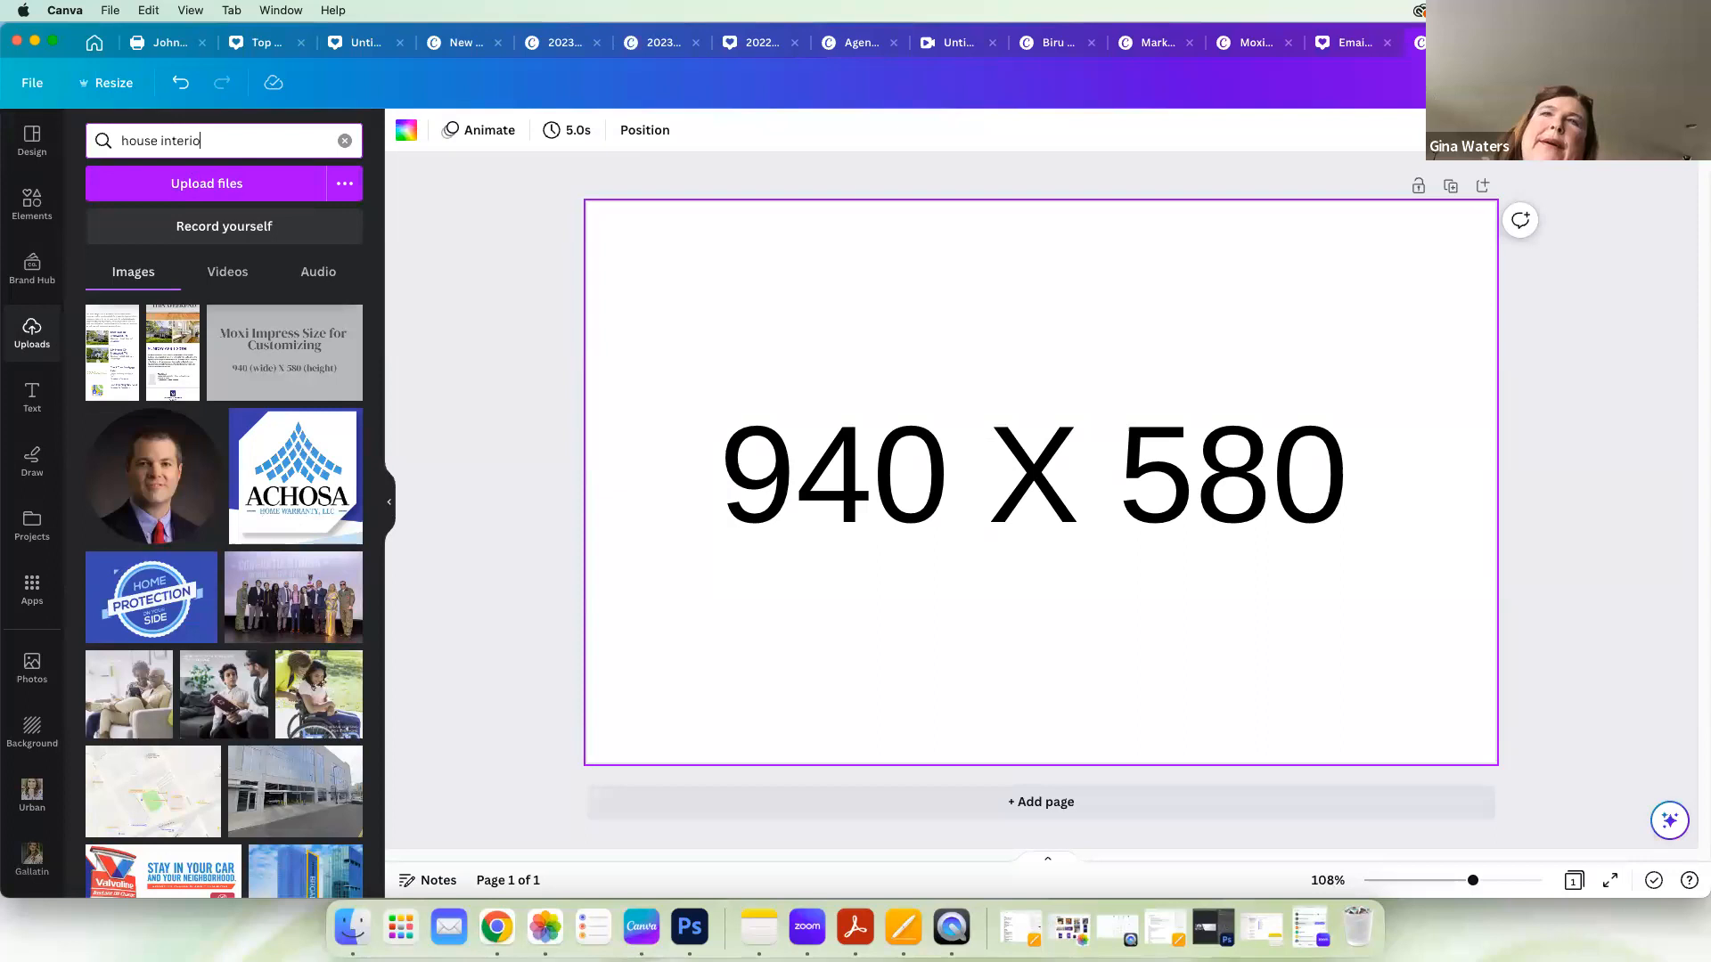
pyautogui.write('r background')
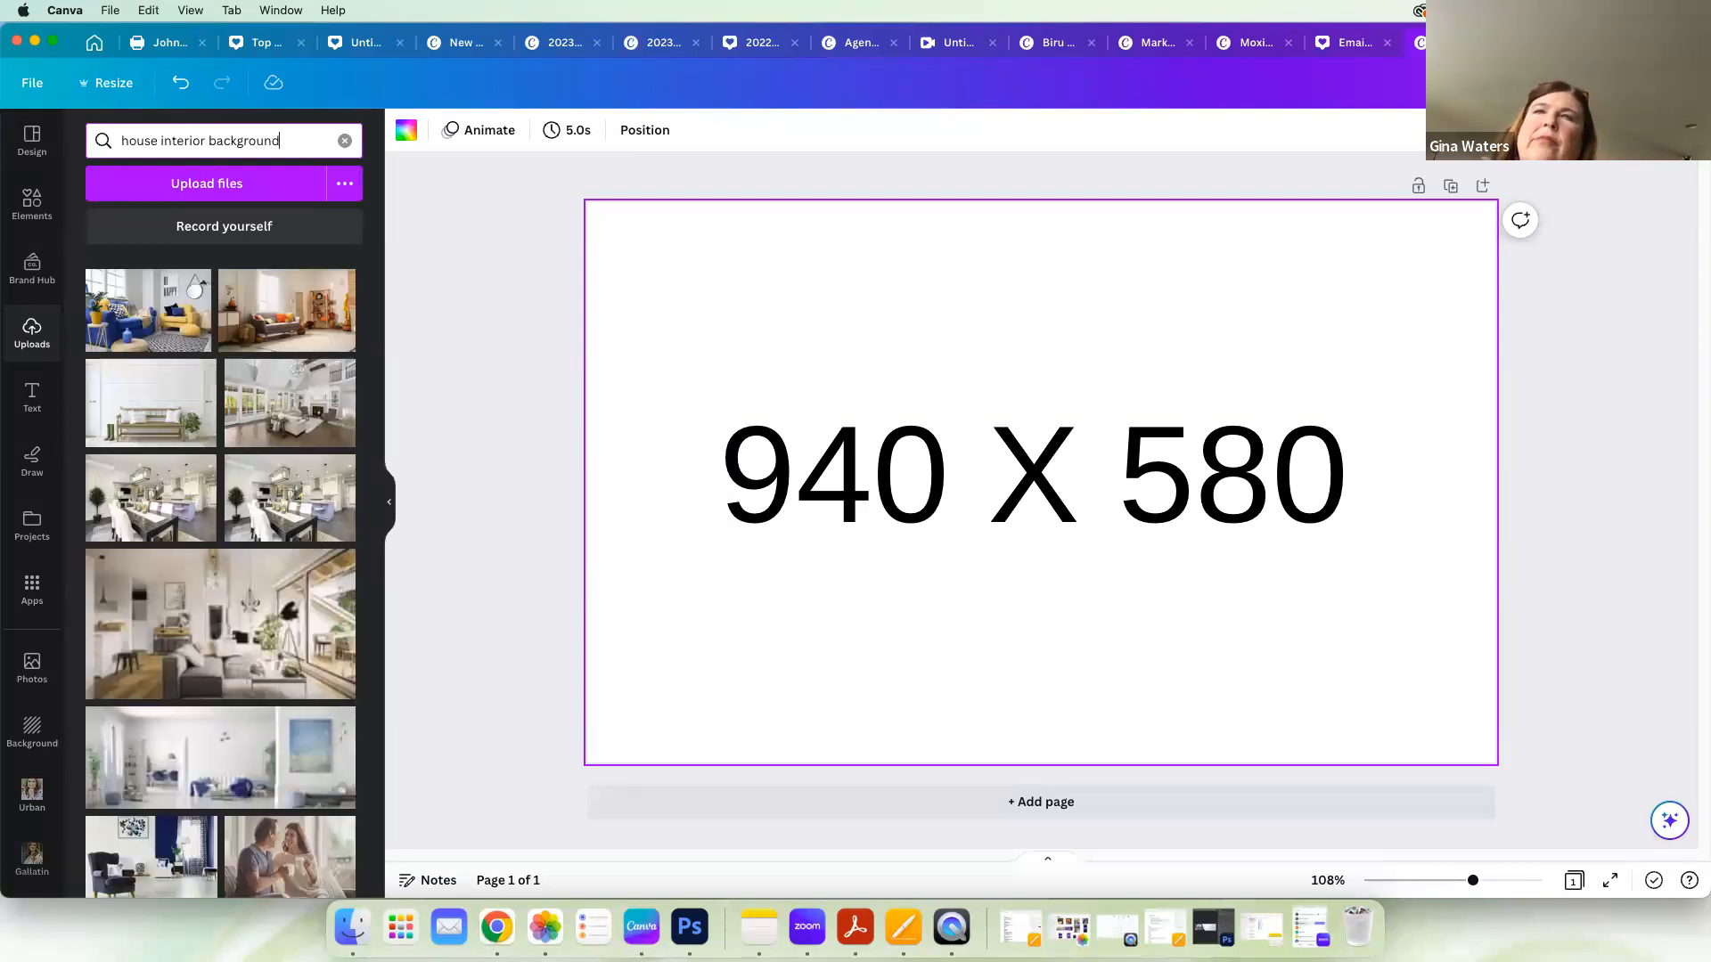
pyautogui.scroll(-3, 241, 613)
pyautogui.scroll(3, 242, 611)
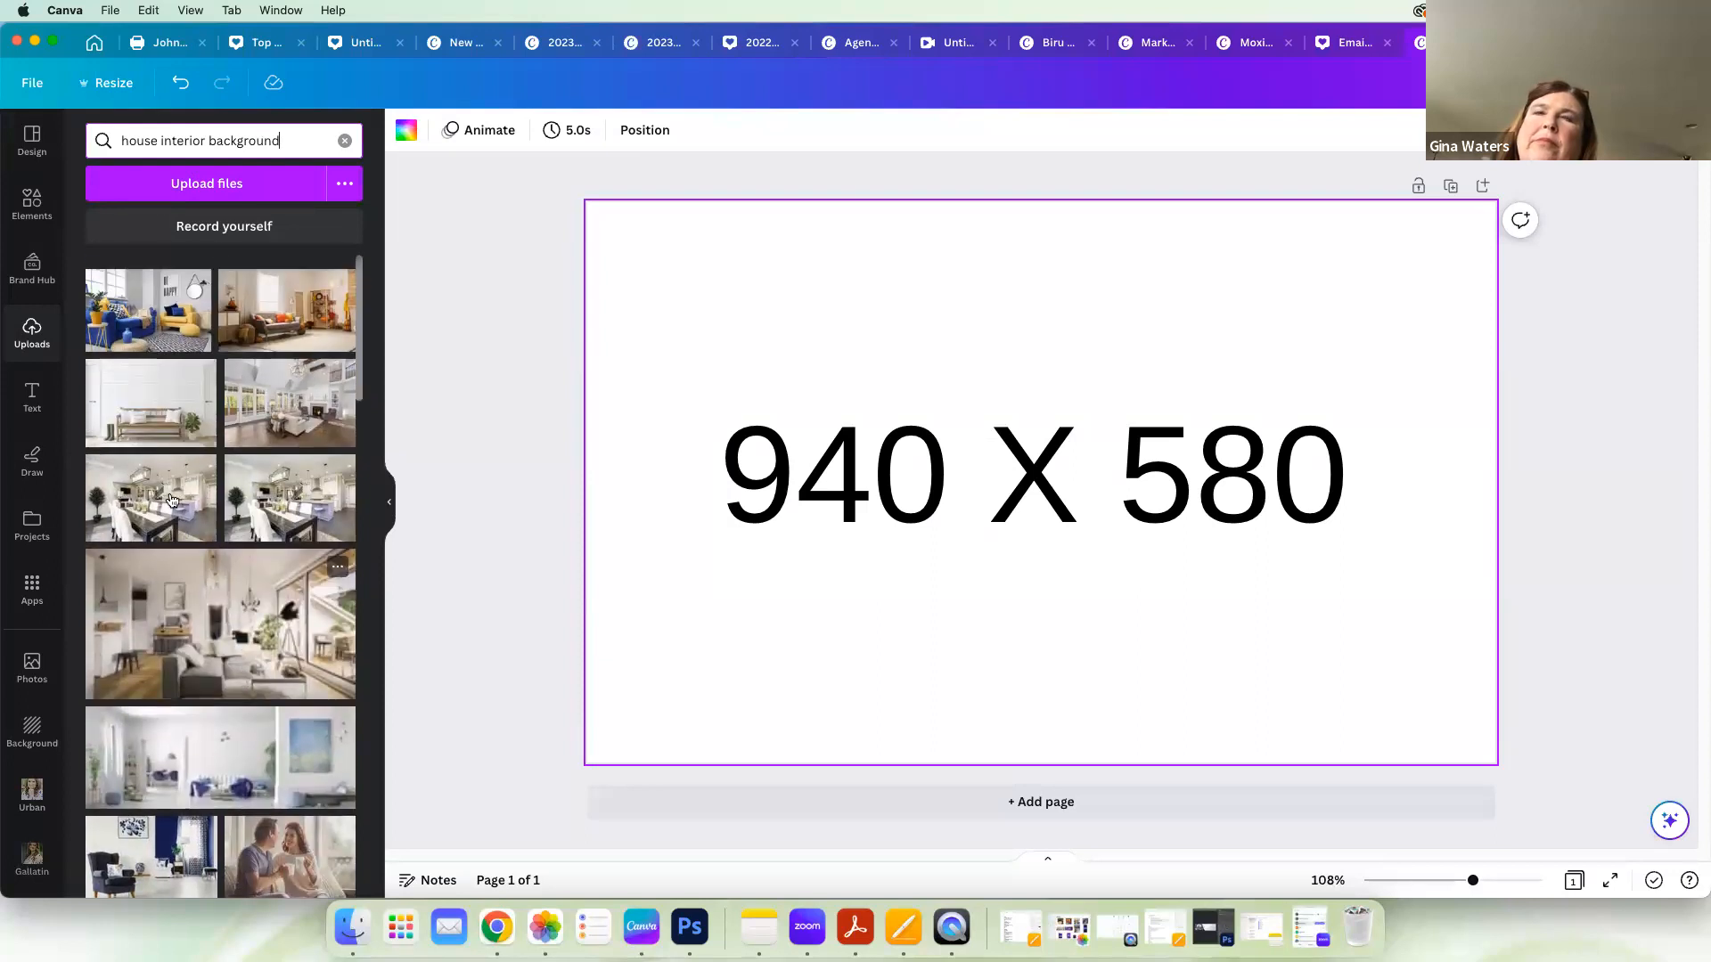
pyautogui.click(150, 403)
pyautogui.moveTo(1153, 642); pyautogui.dragTo(1035, 579)
pyautogui.moveTo(1261, 650); pyautogui.dragTo(1553, 744)
pyautogui.moveTo(1401, 700)
pyautogui.mouseDown()
pyautogui.moveTo(1398, 654)
pyautogui.moveTo(1399, 672)
pyautogui.mouseUp()
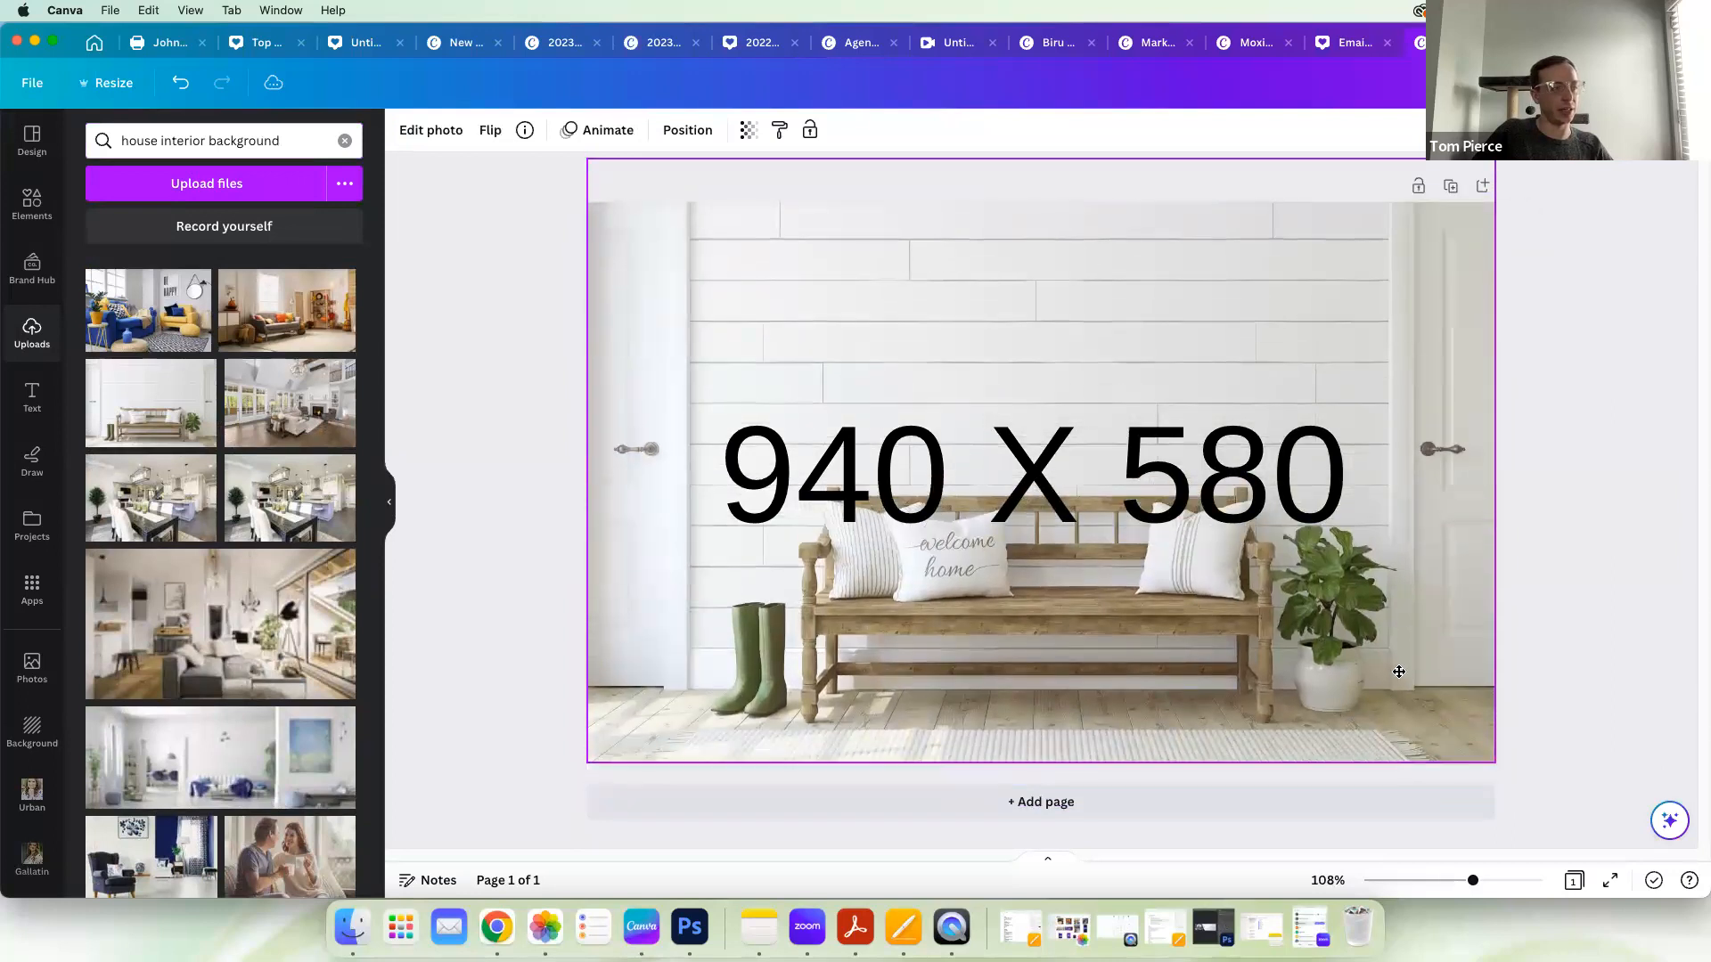
# Step: Move the "940 X 580" text above the bench and replace its wording with "OPEN HOUSE"
pyautogui.moveTo(1294, 494); pyautogui.dragTo(1298, 373)
pyautogui.click(1297, 373)
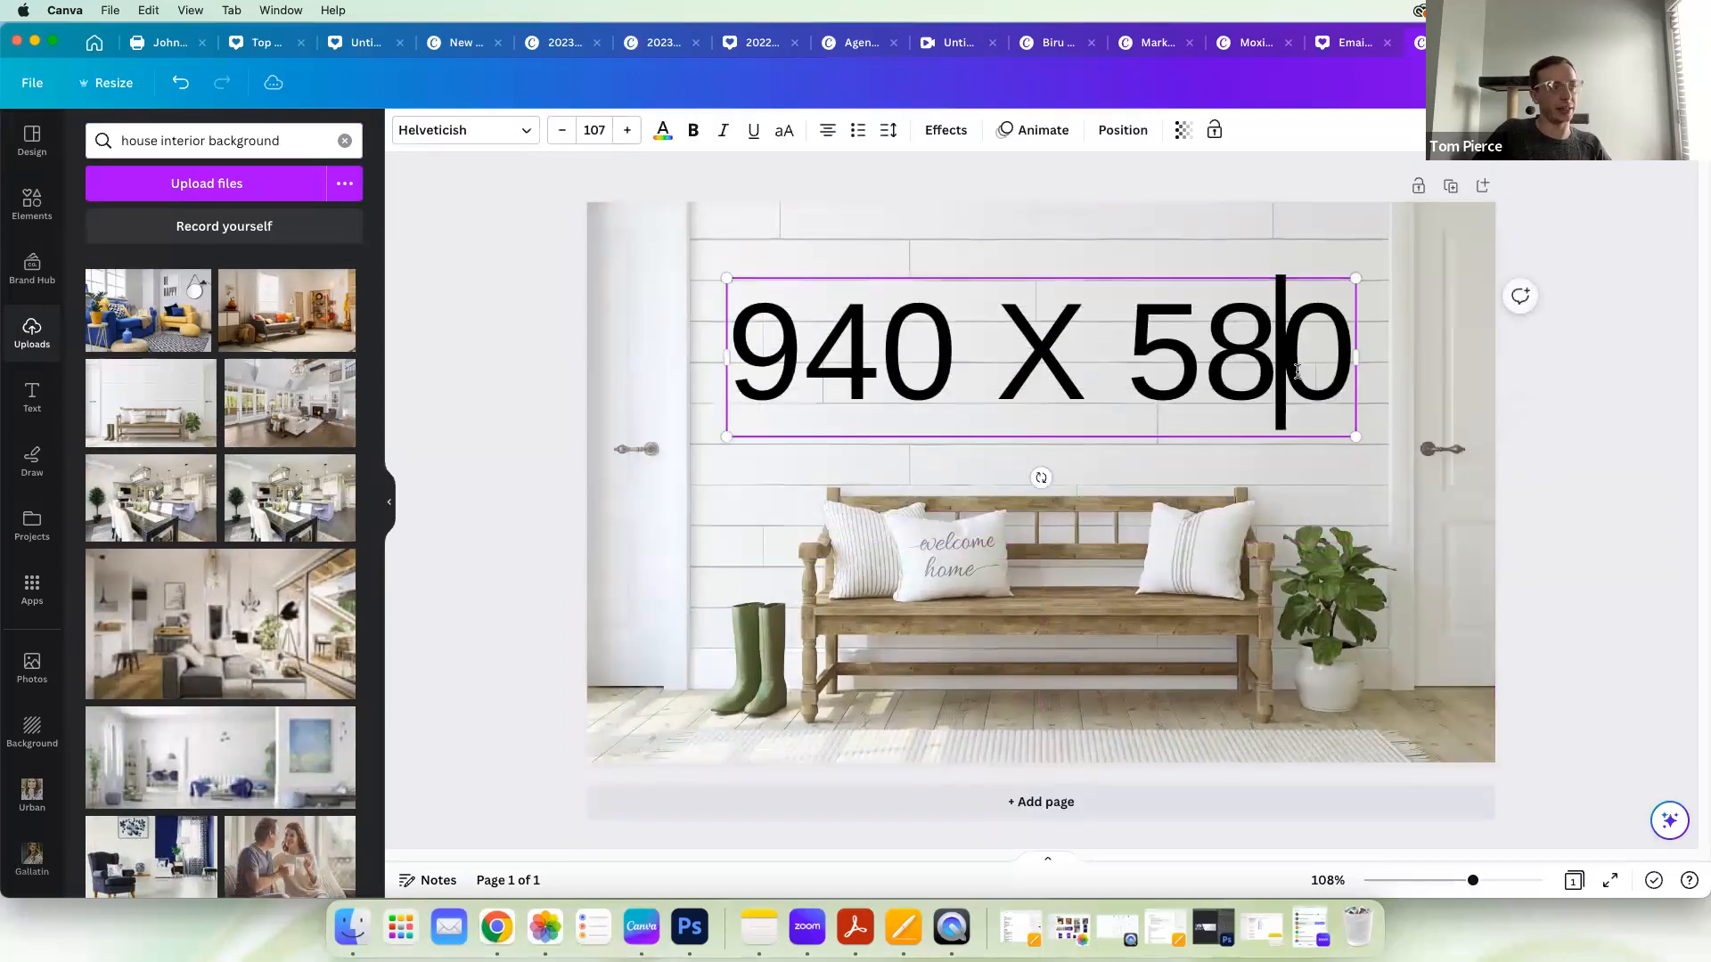
pyautogui.press('super+a')
pyautogui.write('OPEN HOUS')
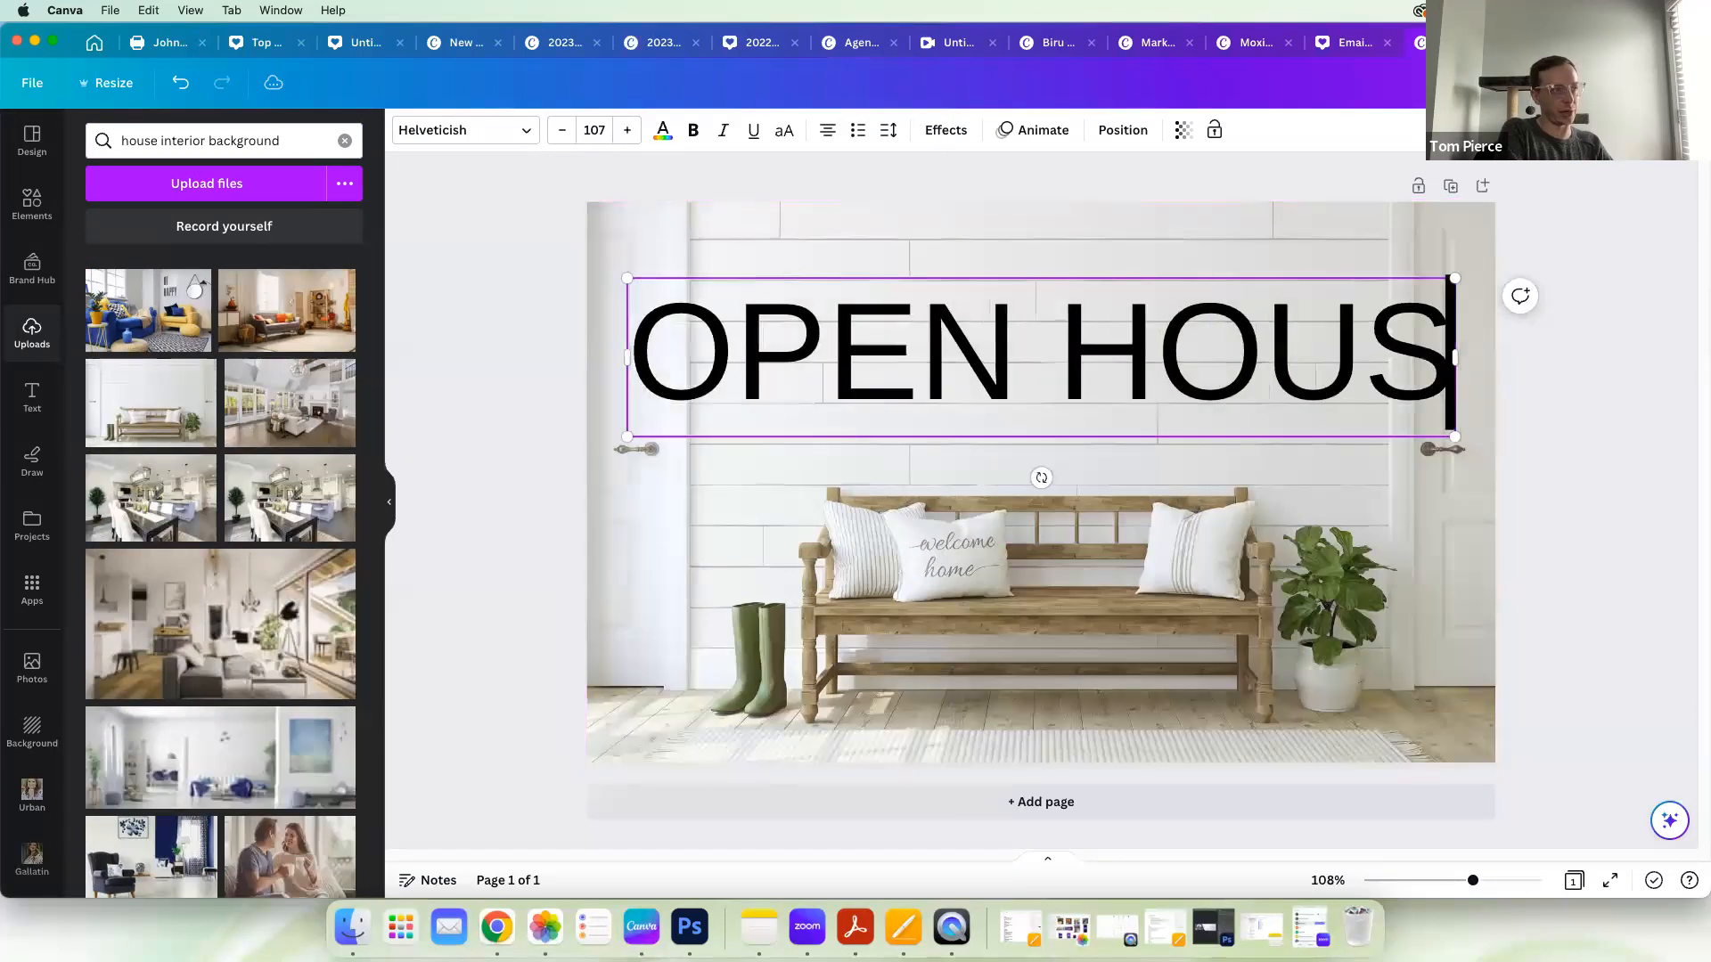
pyautogui.write('E')
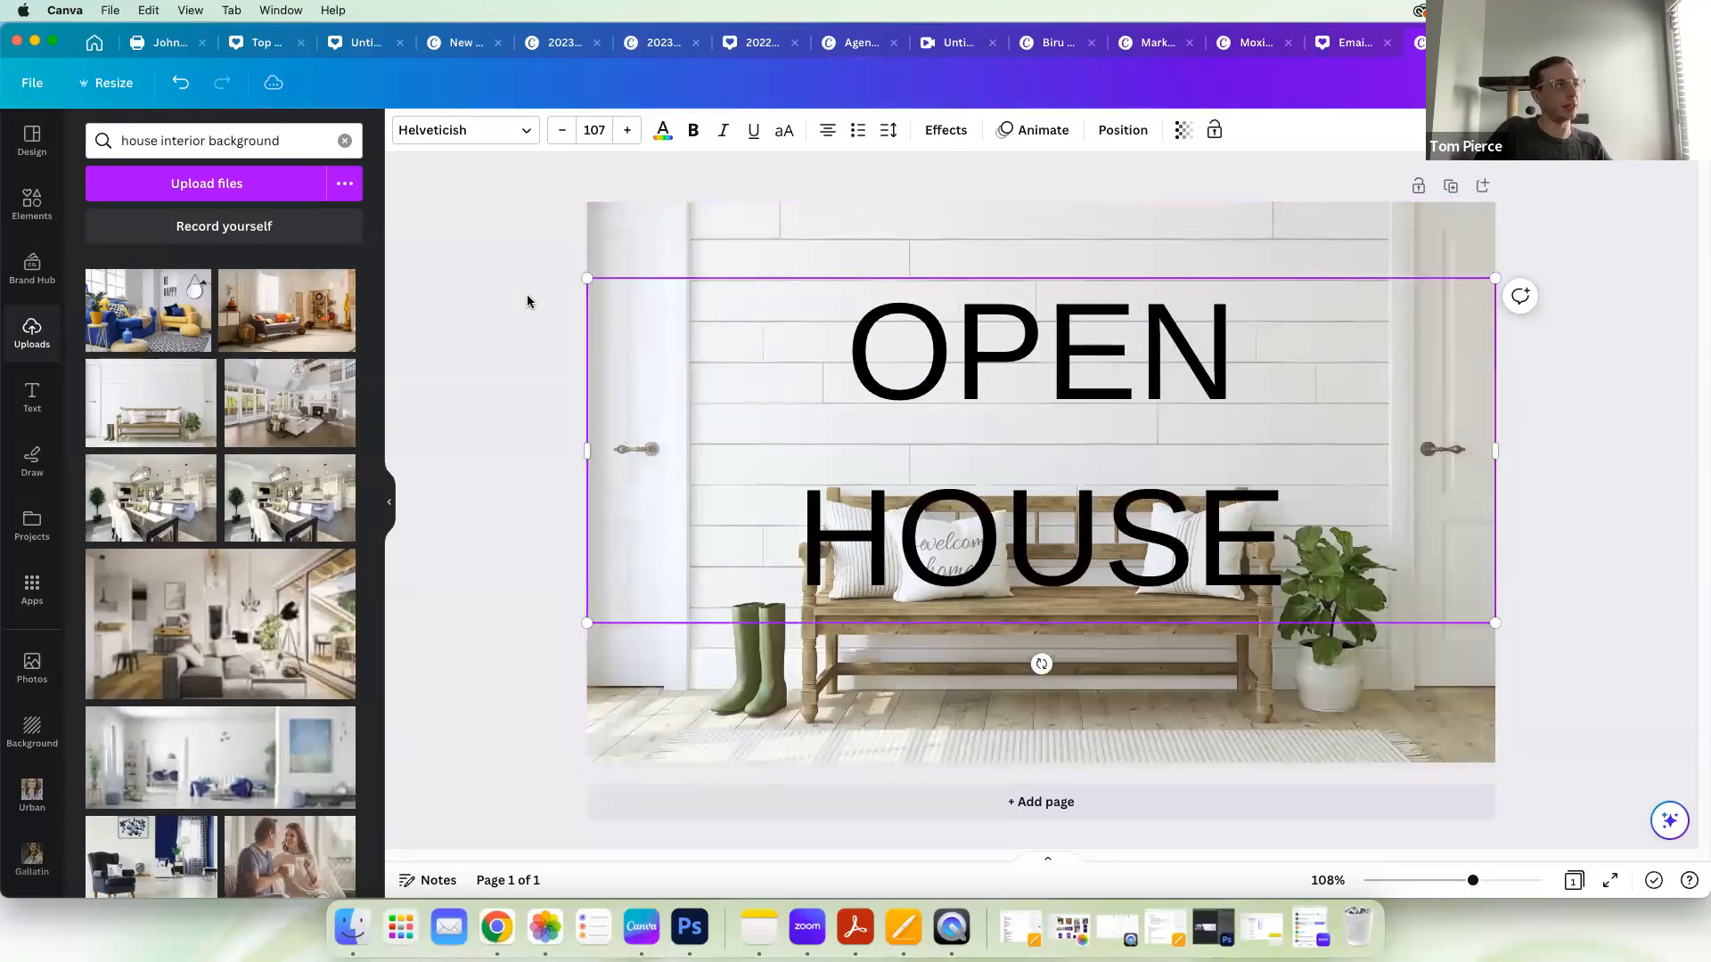
# Step: Reduce the OPEN HOUSE text to font size 97.2 so it fits on one line
pyautogui.click(561, 130)
pyautogui.click(562, 130)
pyautogui.click(562, 131)
pyautogui.click(561, 130)
pyautogui.click(562, 130)
pyautogui.click(561, 131)
pyautogui.click(561, 130)
pyautogui.click(562, 130)
pyautogui.click(562, 130)
pyautogui.click(561, 130)
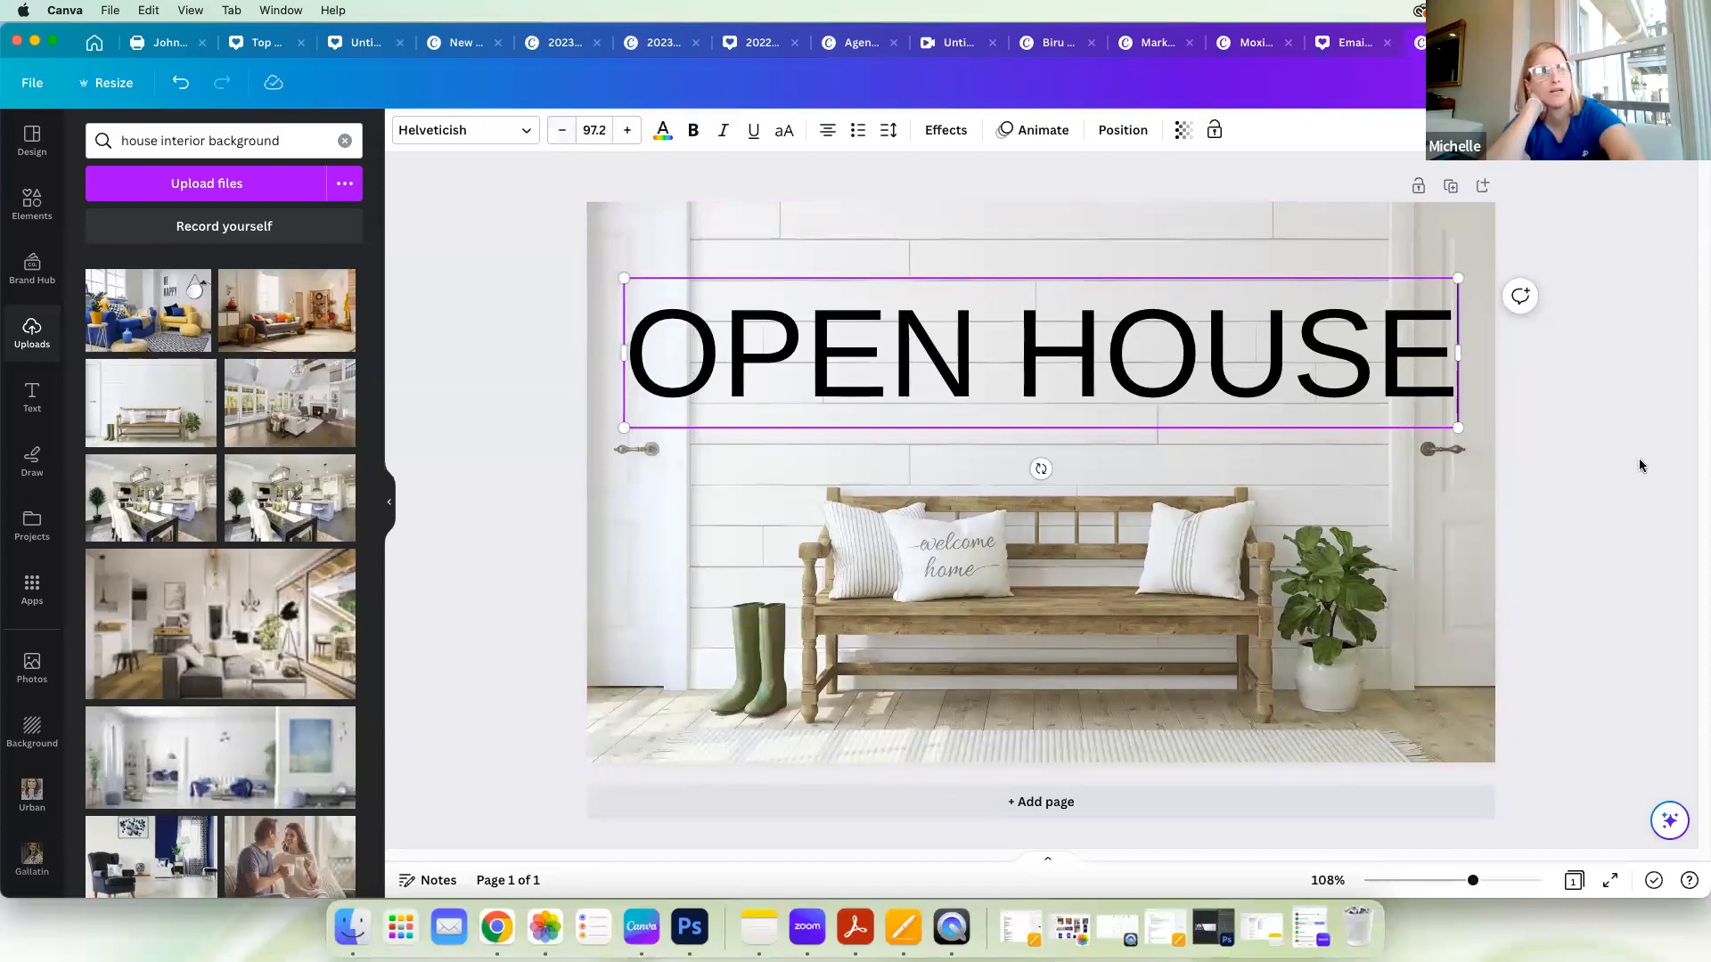
pyautogui.click(1636, 493)
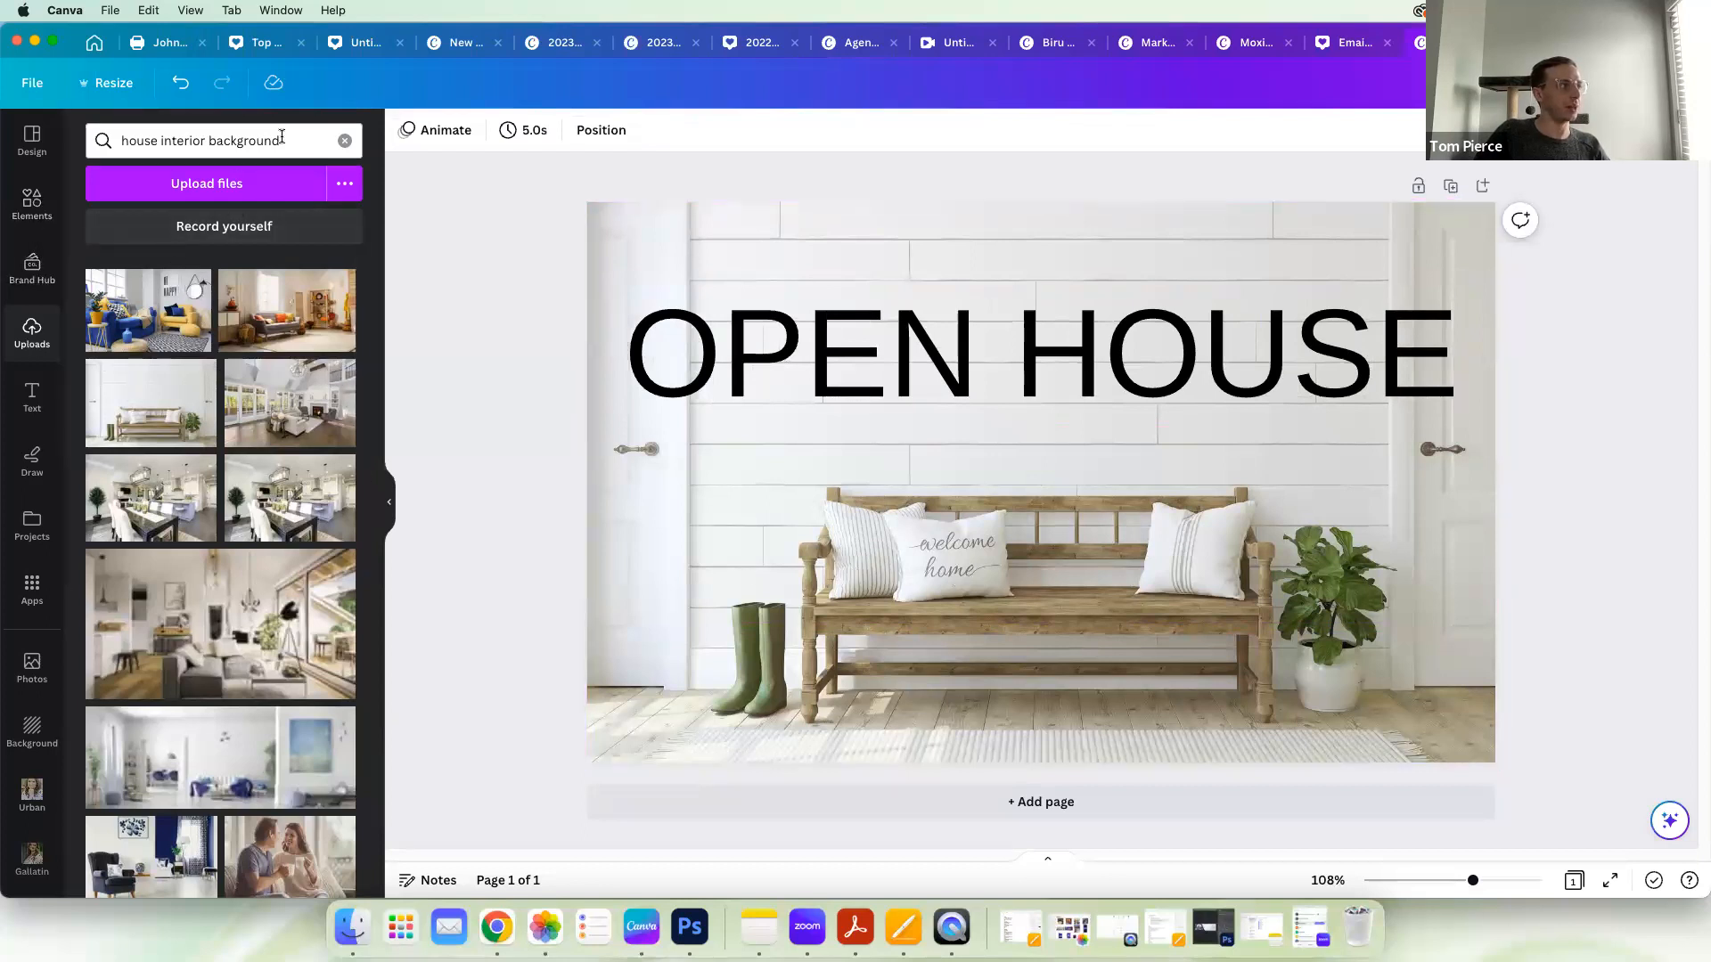
# Step: Show all recently used elements and nudge the OPEN HOUSE text slightly
pyautogui.click(33, 212)
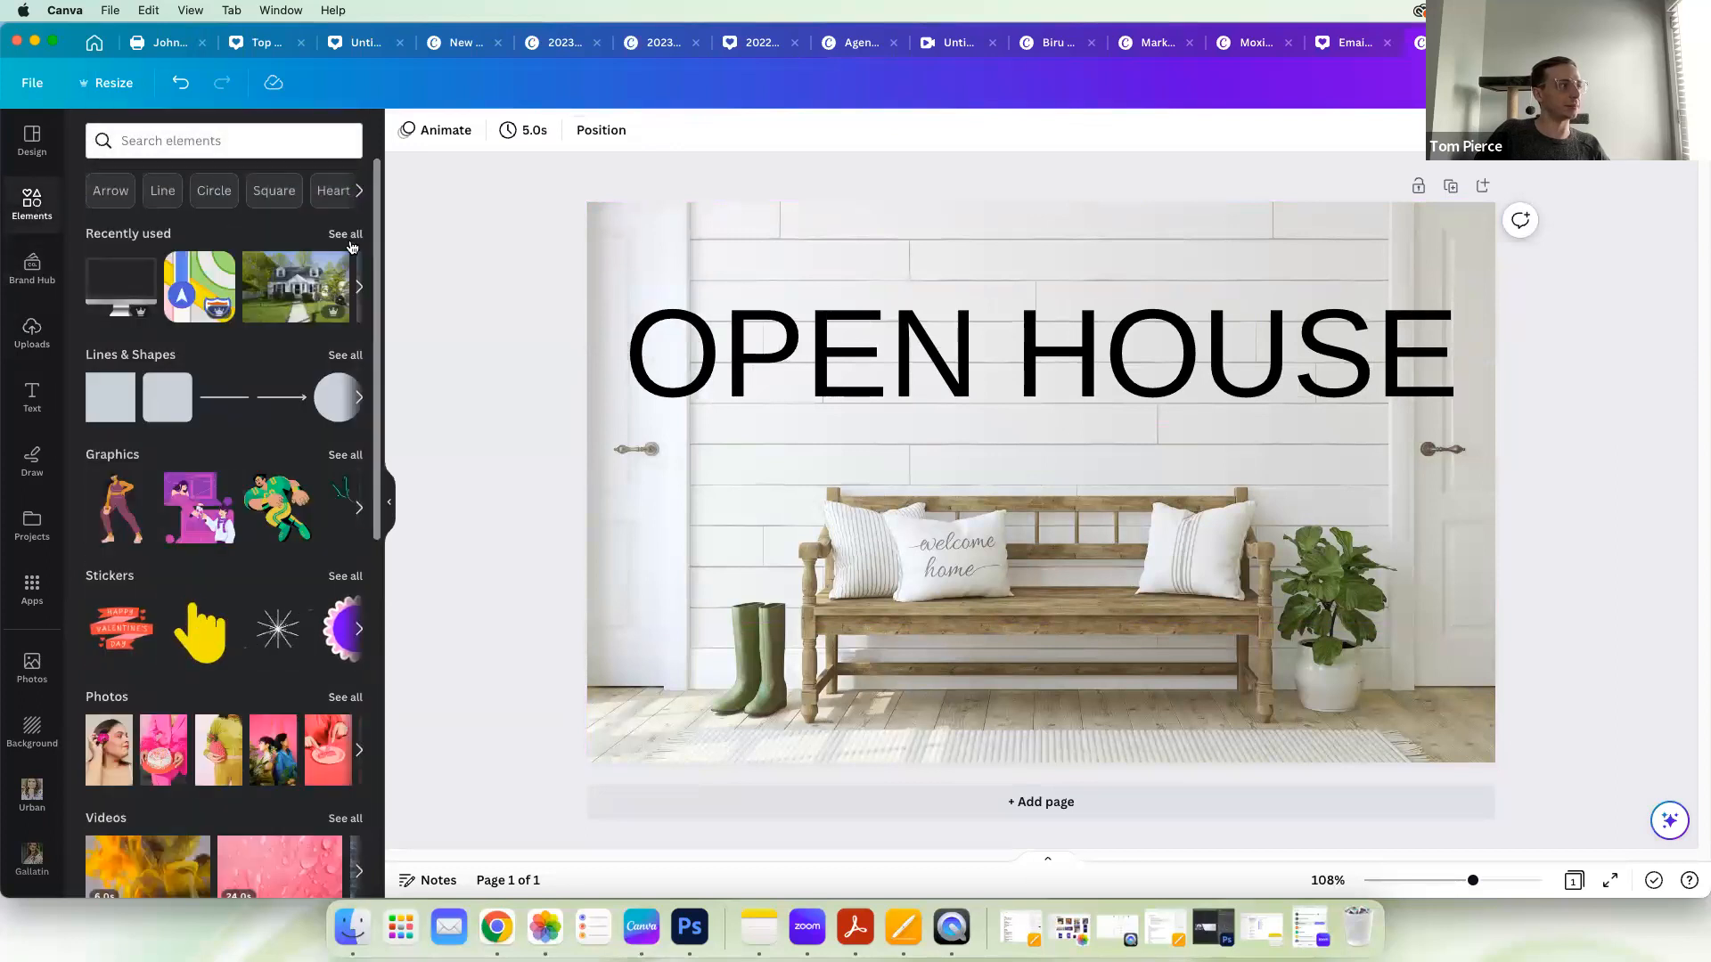
pyautogui.click(347, 241)
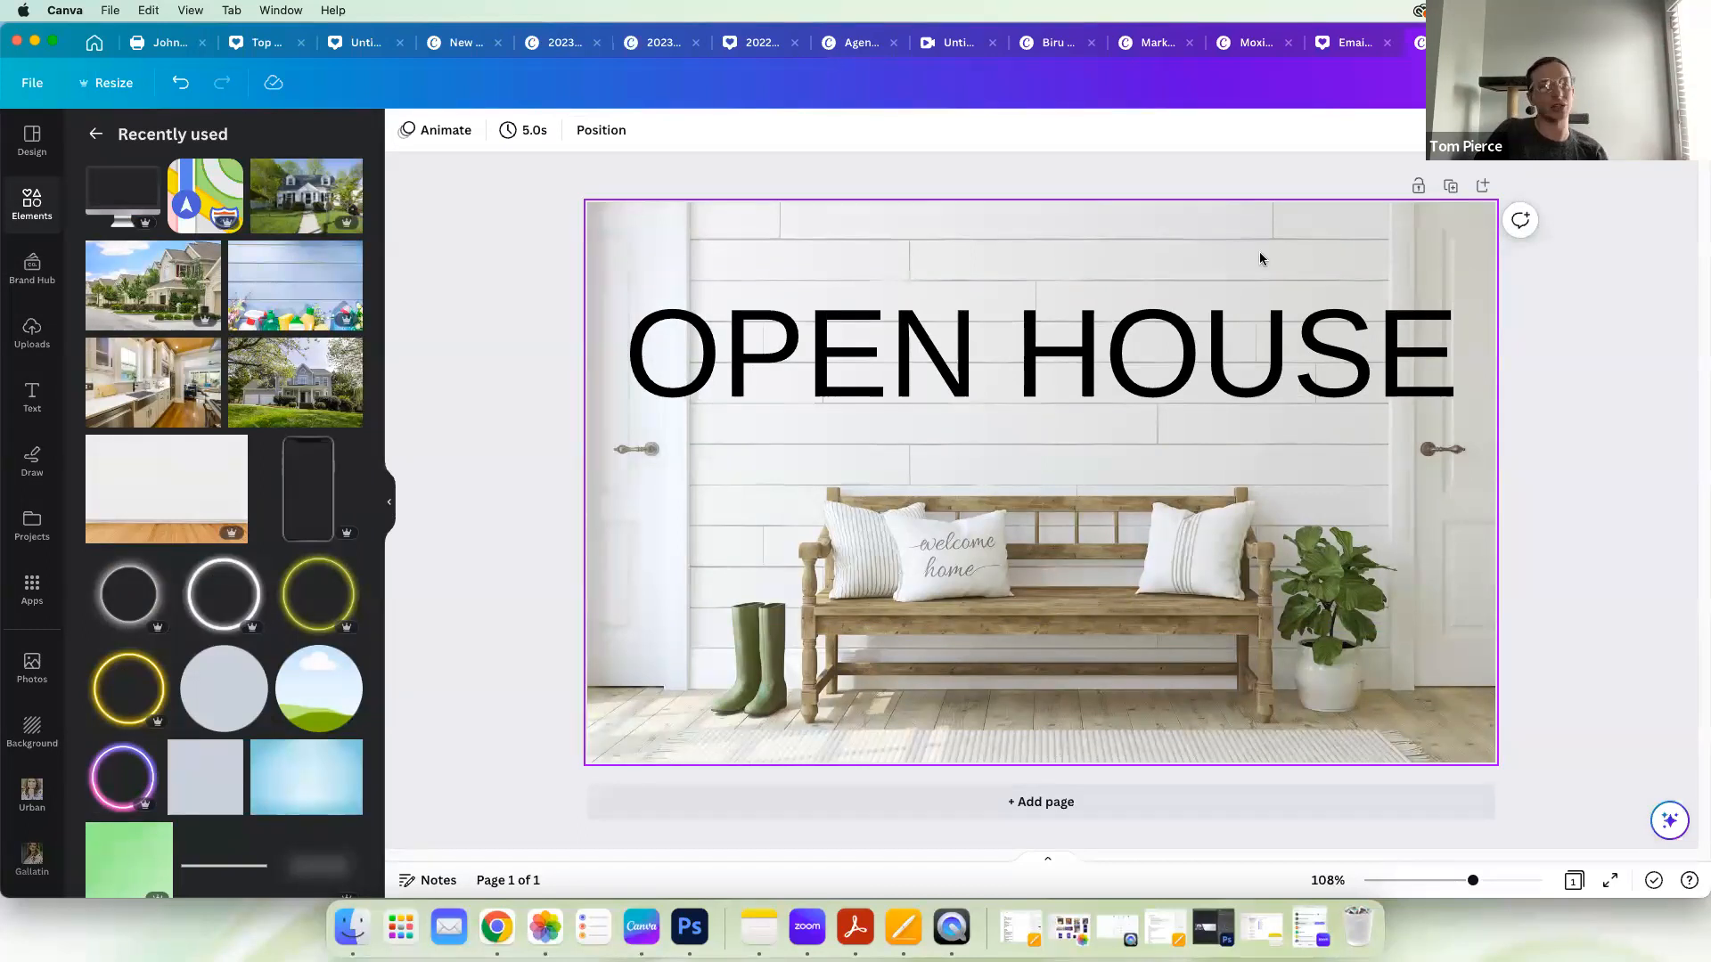
pyautogui.moveTo(1146, 347)
pyautogui.mouseDown()
pyautogui.moveTo(1146, 393)
pyautogui.moveTo(1161, 336)
pyautogui.moveTo(1153, 354)
pyautogui.mouseUp()
# Step: Add an agent portrait from the Mt. Juliet photo folder, shrink it, and place it over the potted plant beside the bench
pyautogui.scroll(-5, 36, 624)
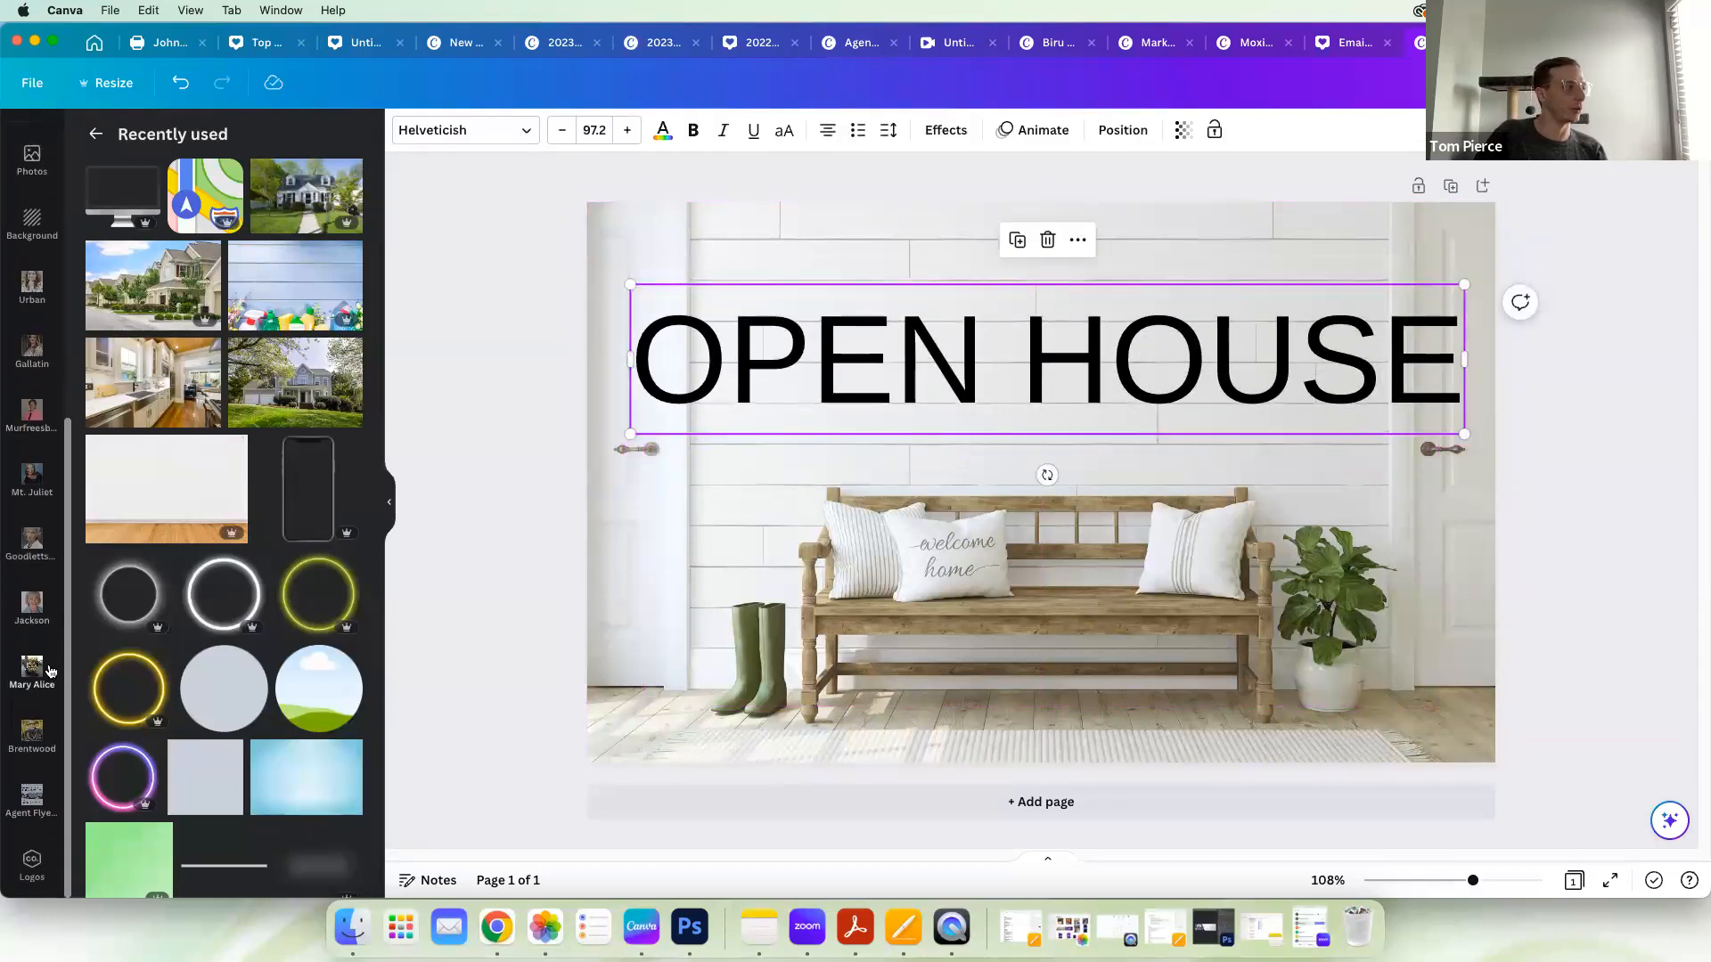
pyautogui.click(33, 489)
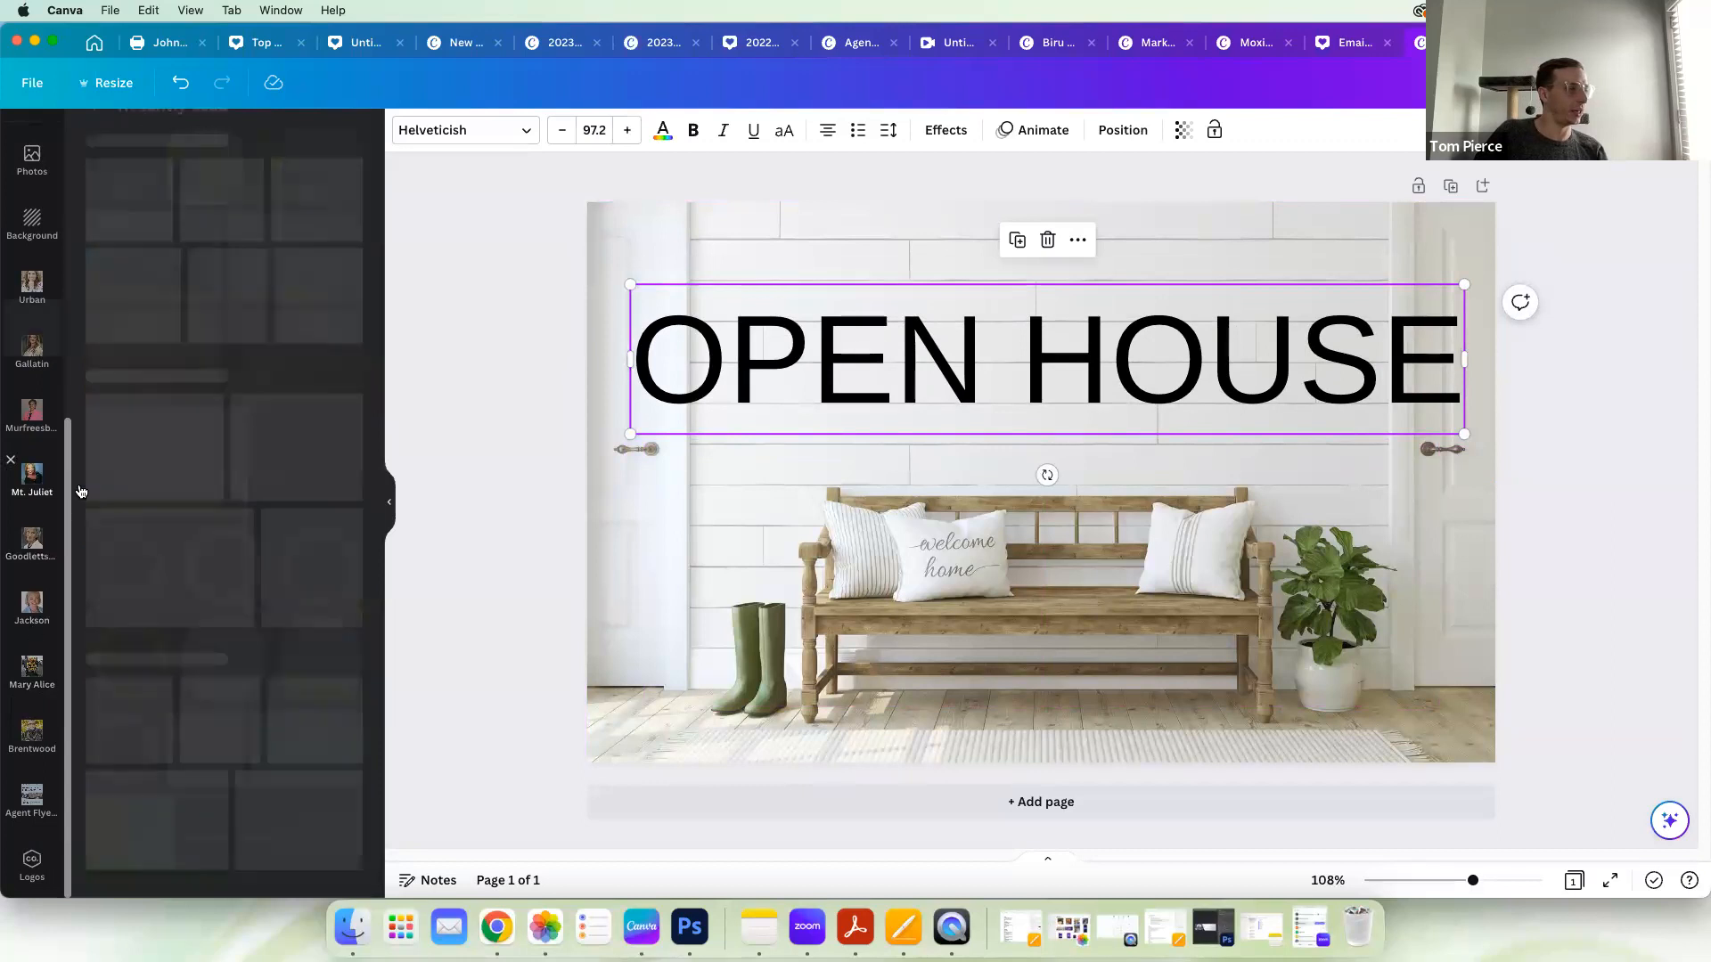
pyautogui.click(134, 526)
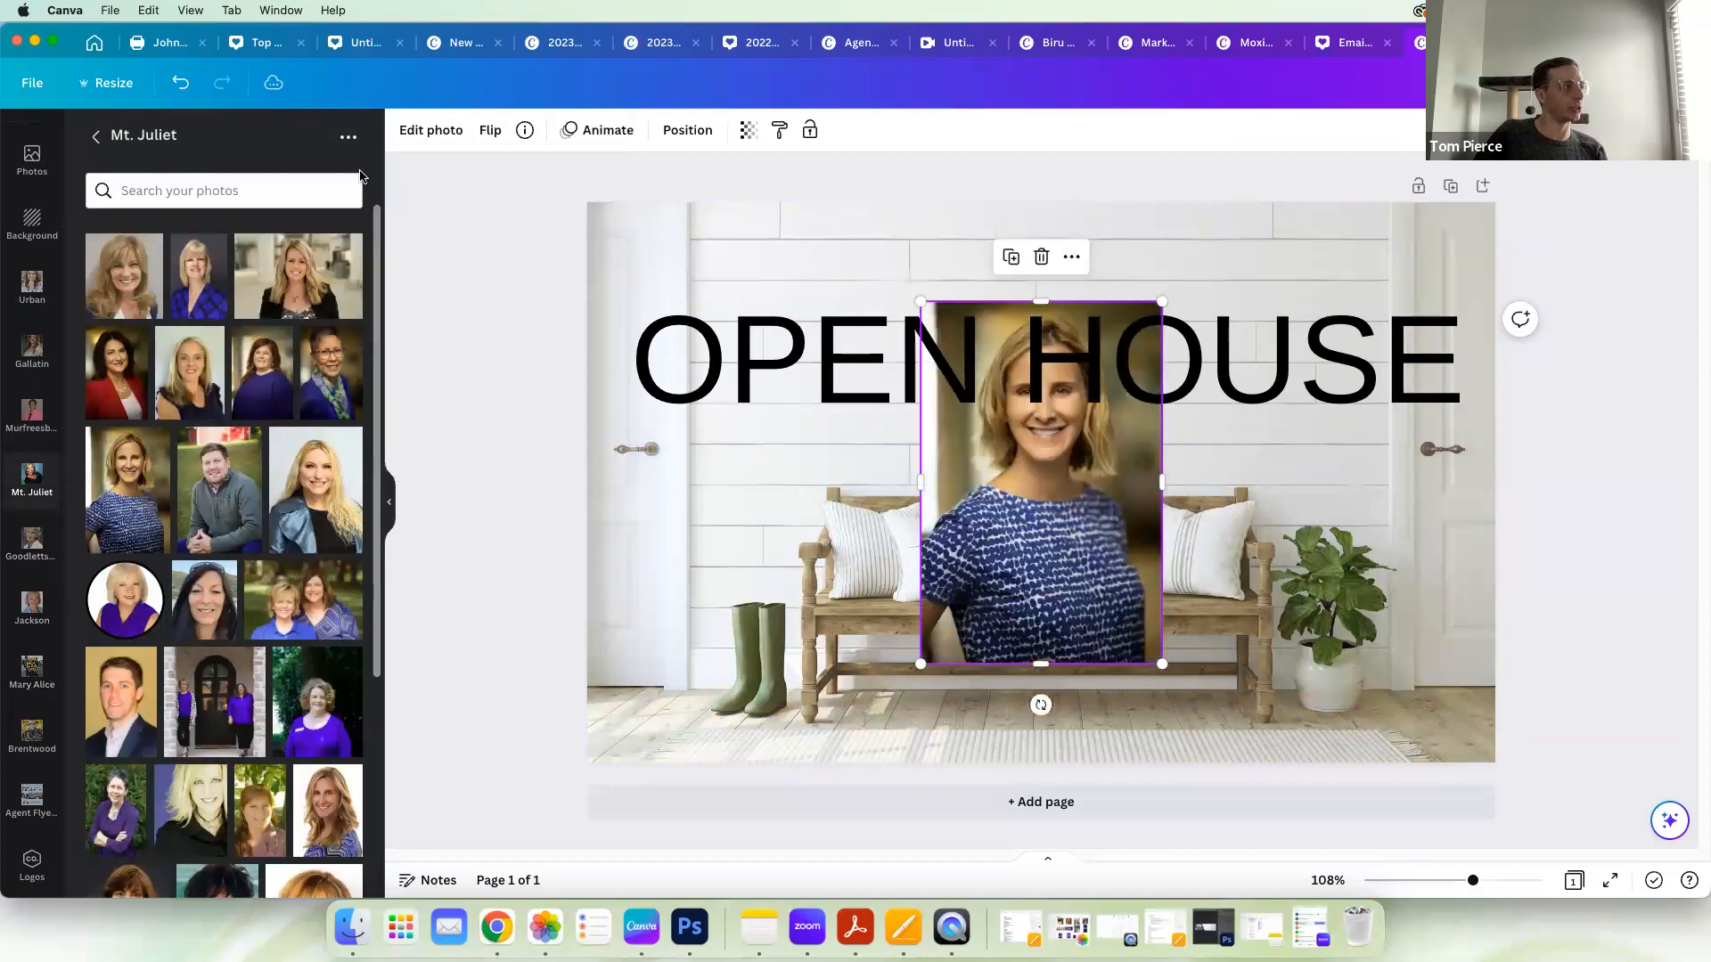
pyautogui.click(389, 496)
pyautogui.moveTo(762, 305); pyautogui.dragTo(863, 462)
pyautogui.moveTo(938, 569); pyautogui.dragTo(1212, 595)
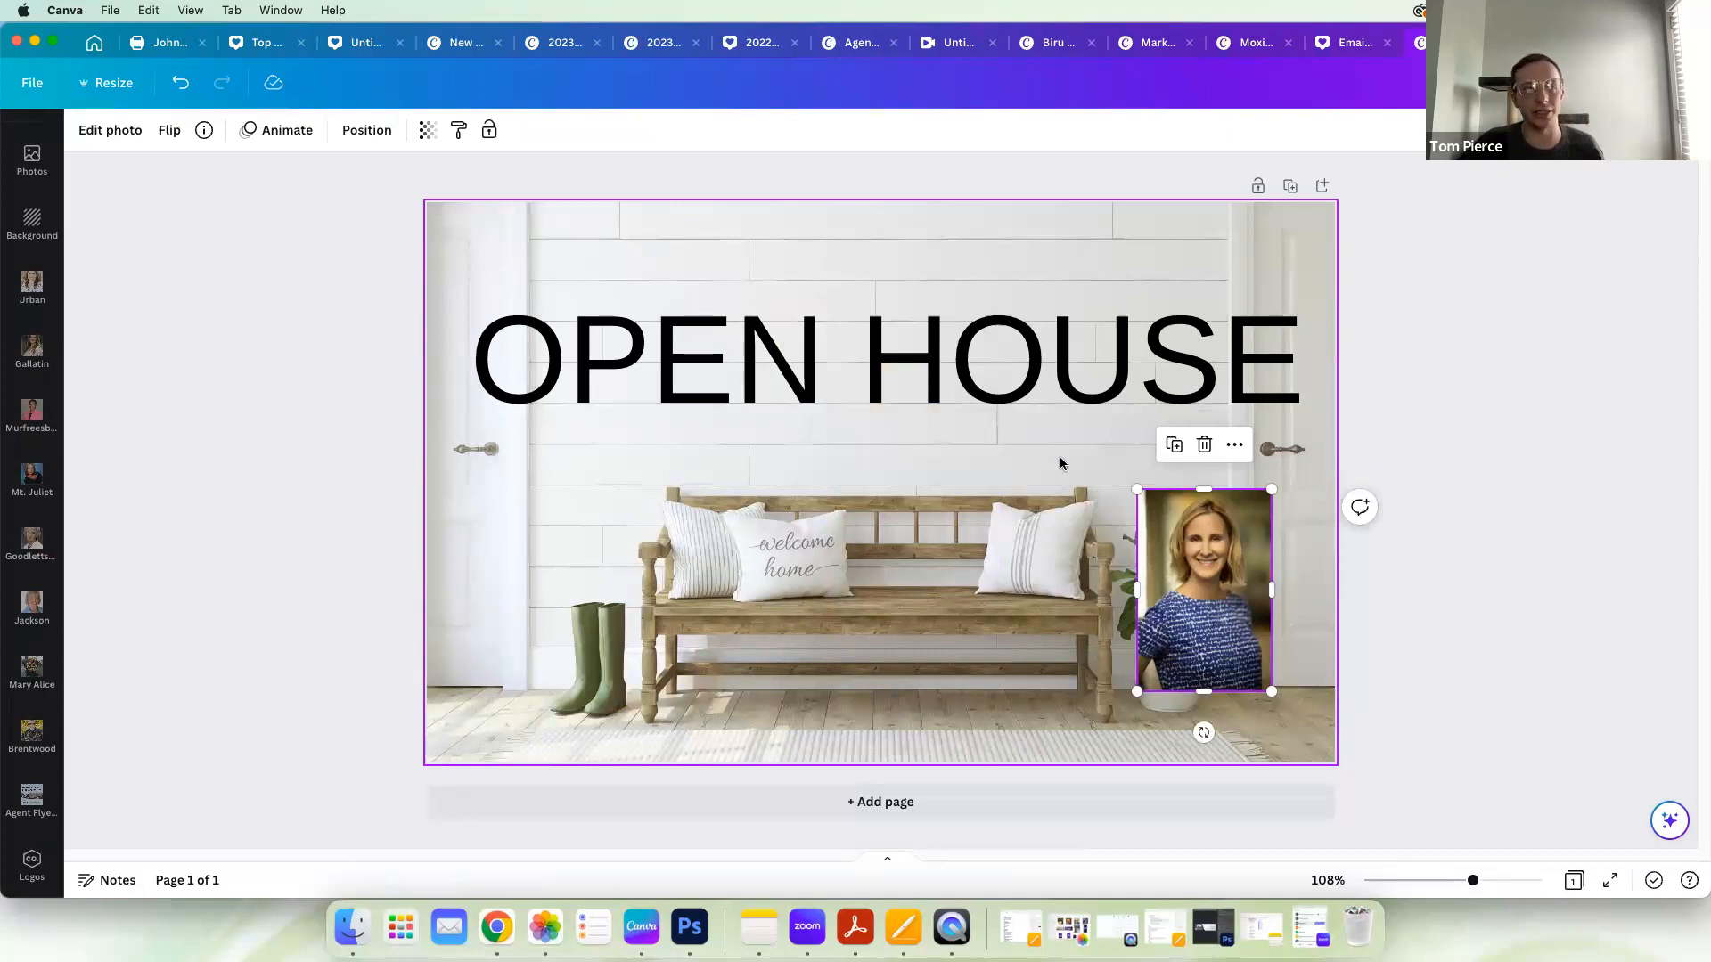
# Step: Delete the agent portrait, the OPEN HOUSE text, and the bench photo from the page
pyautogui.click(1204, 444)
pyautogui.click(942, 313)
pyautogui.press('Delete')
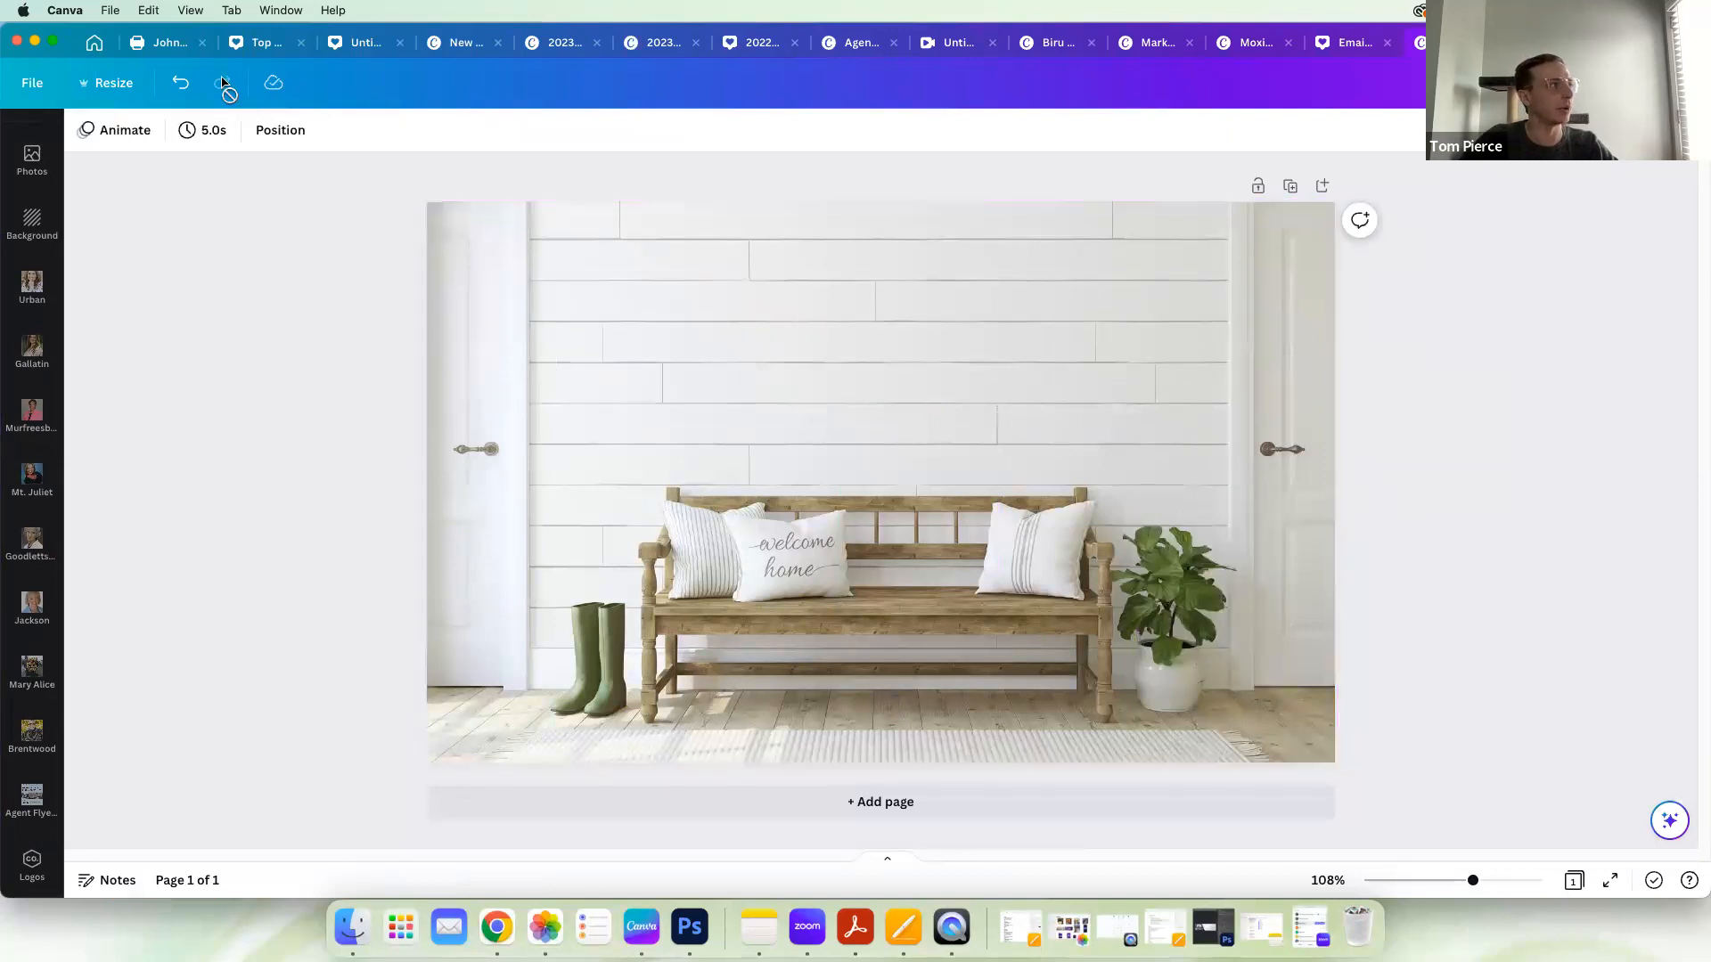
pyautogui.click(603, 324)
pyautogui.press('Delete')
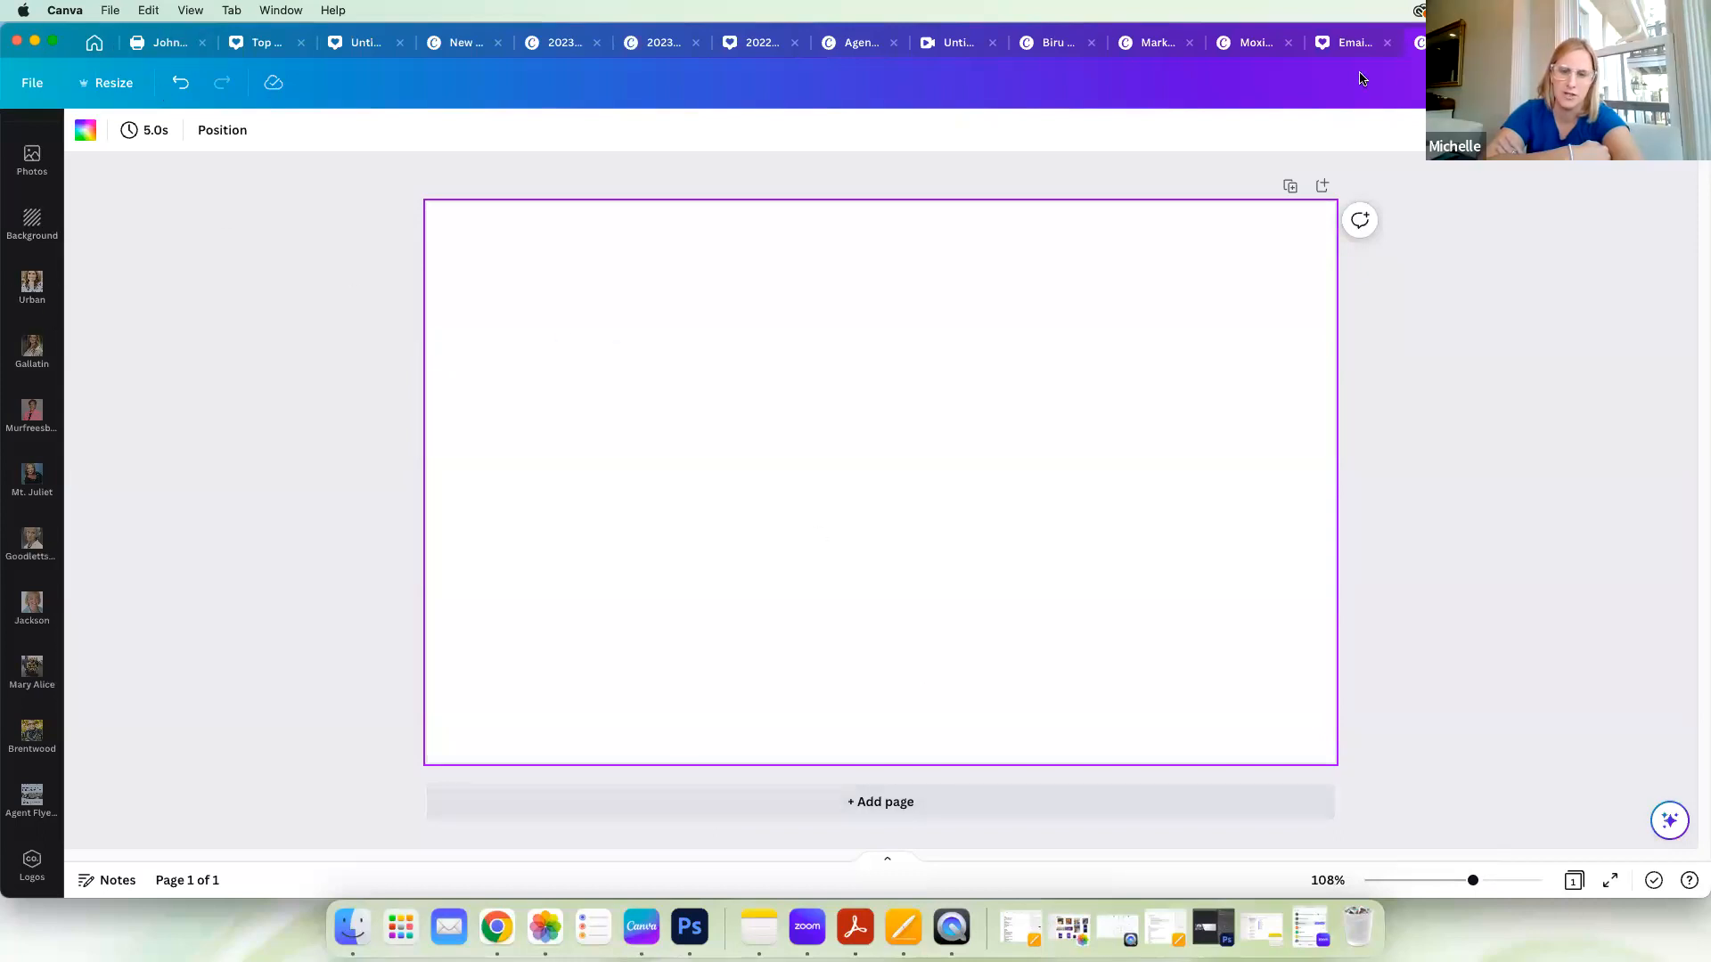
# Step: Return to the uploaded images and clear the "house interior background" search
pyautogui.click(1328, 44)
pyautogui.click(1411, 49)
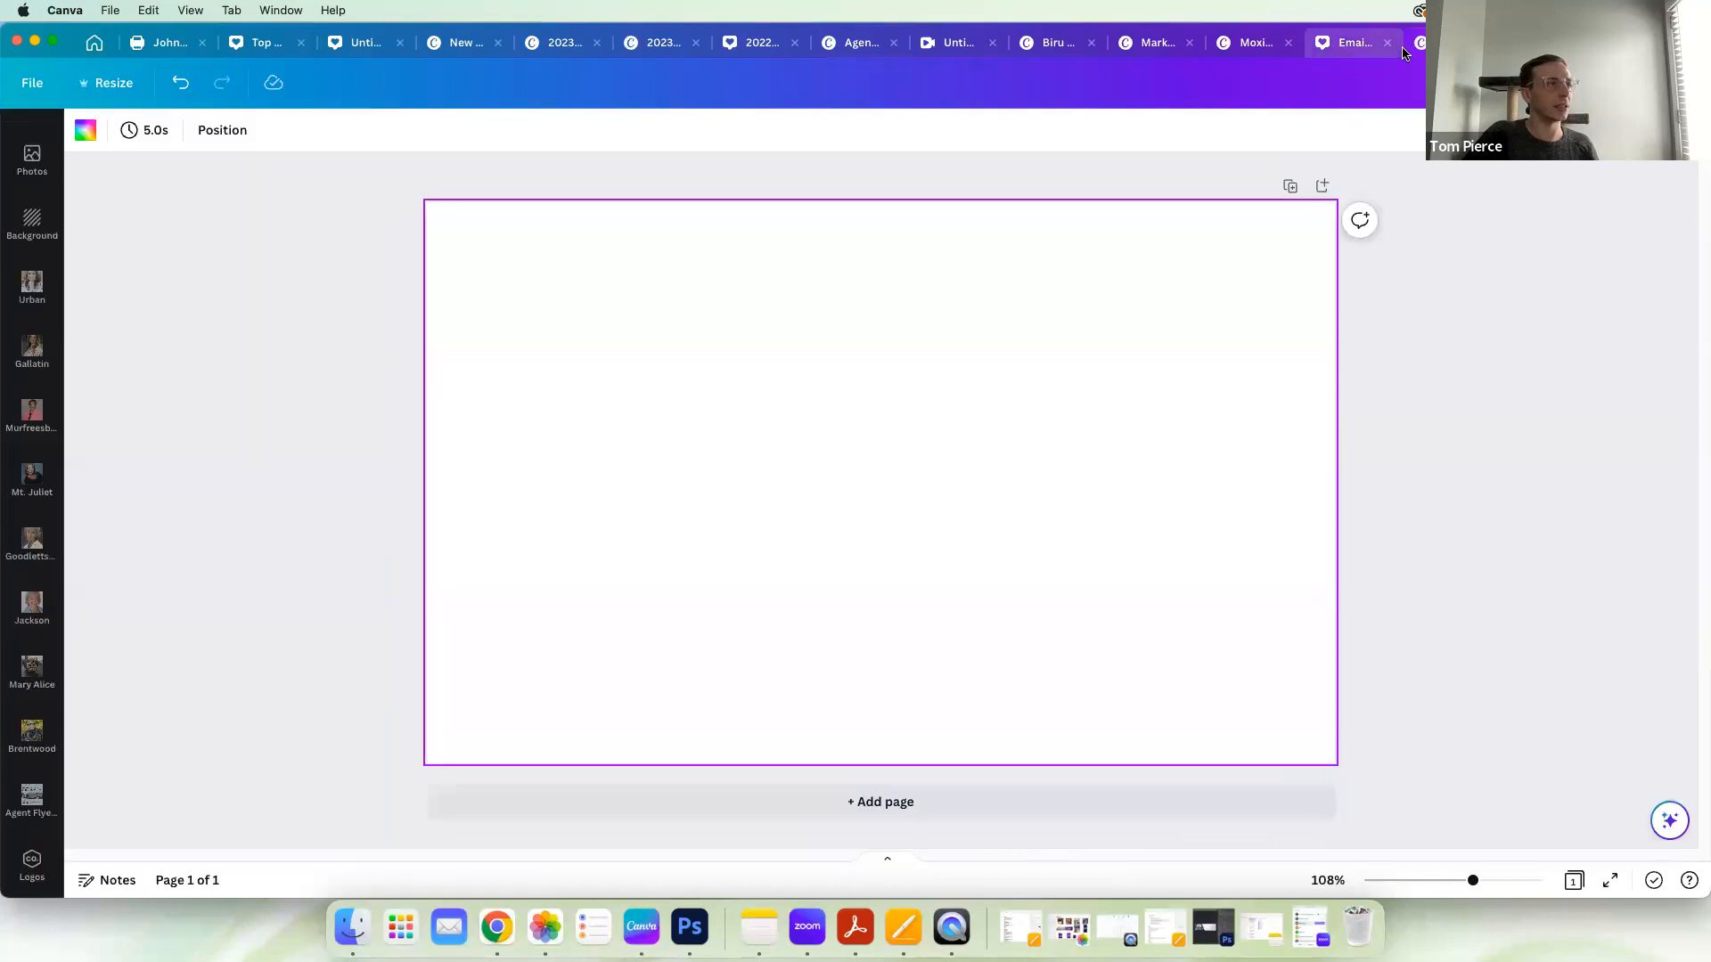
pyautogui.scroll(1, 35, 299)
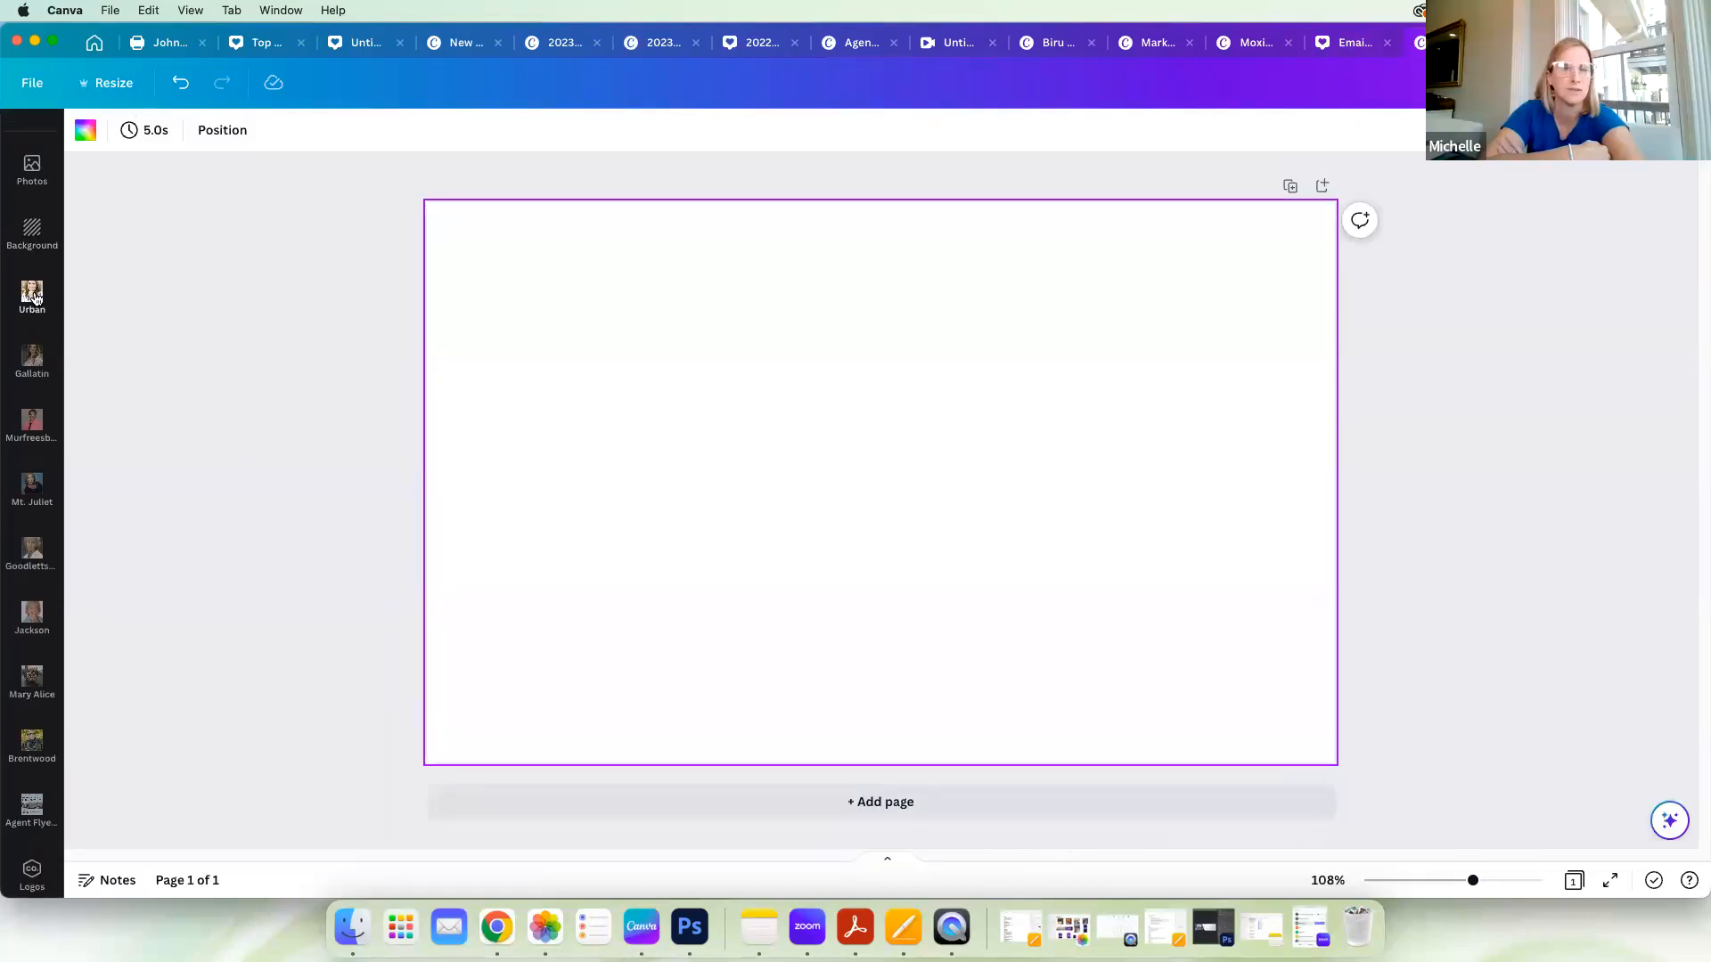
pyautogui.scroll(5, 34, 299)
pyautogui.click(35, 209)
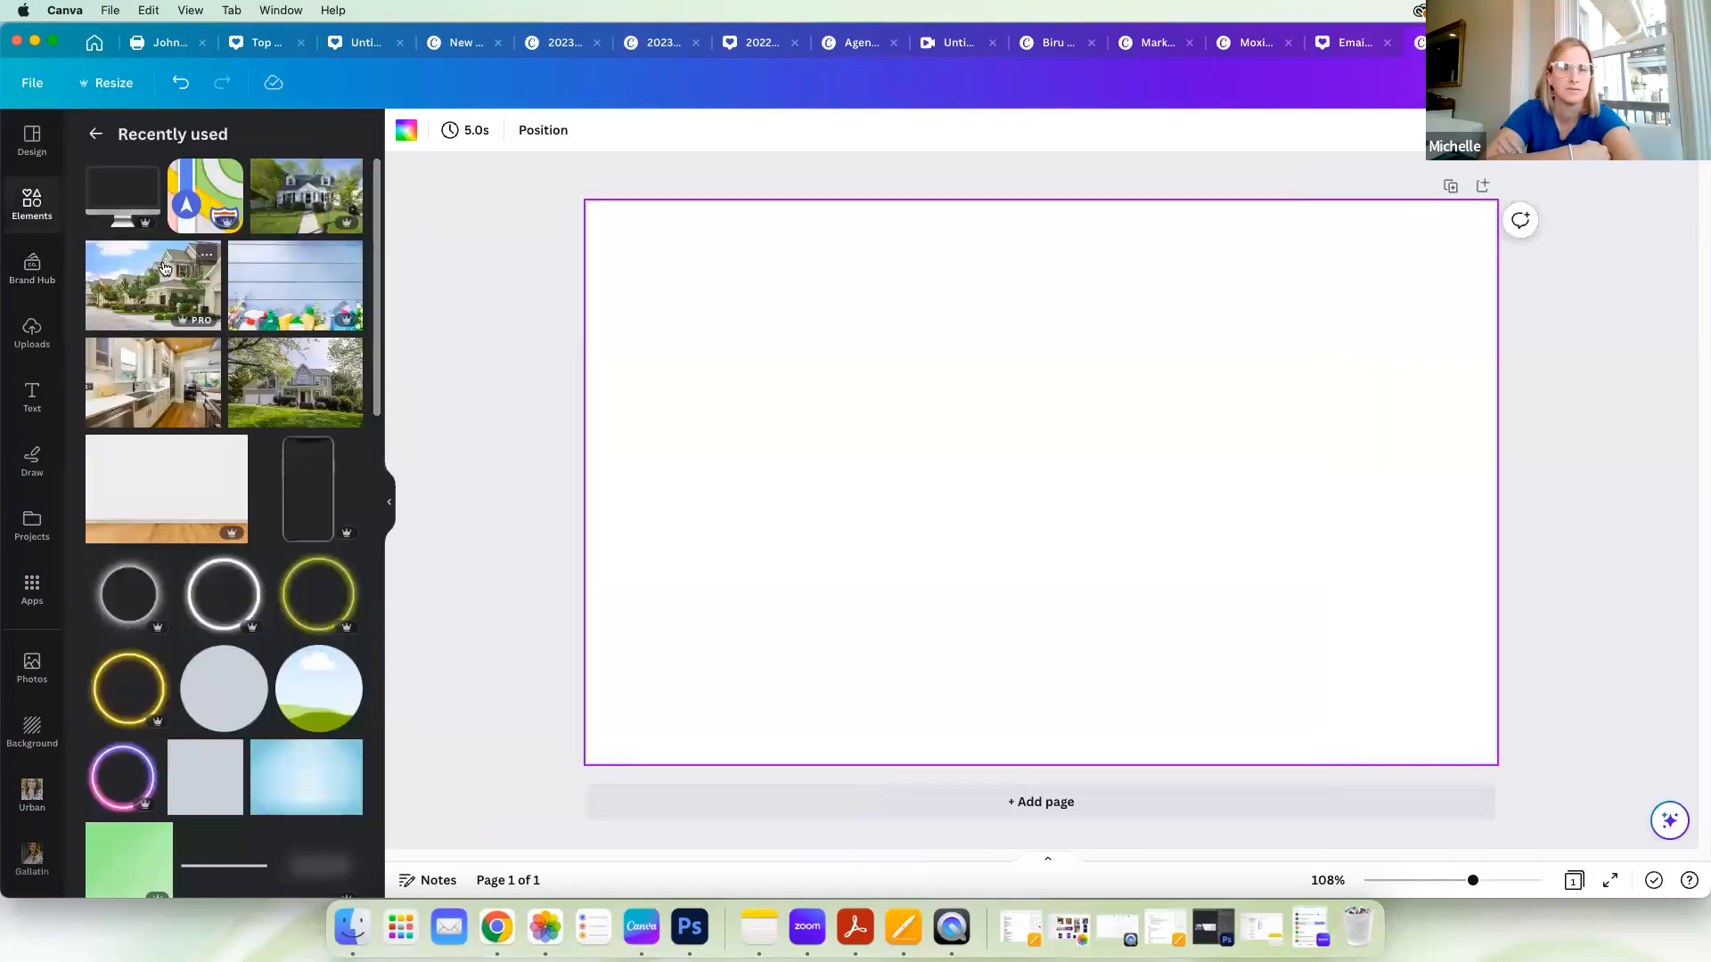
pyautogui.click(40, 333)
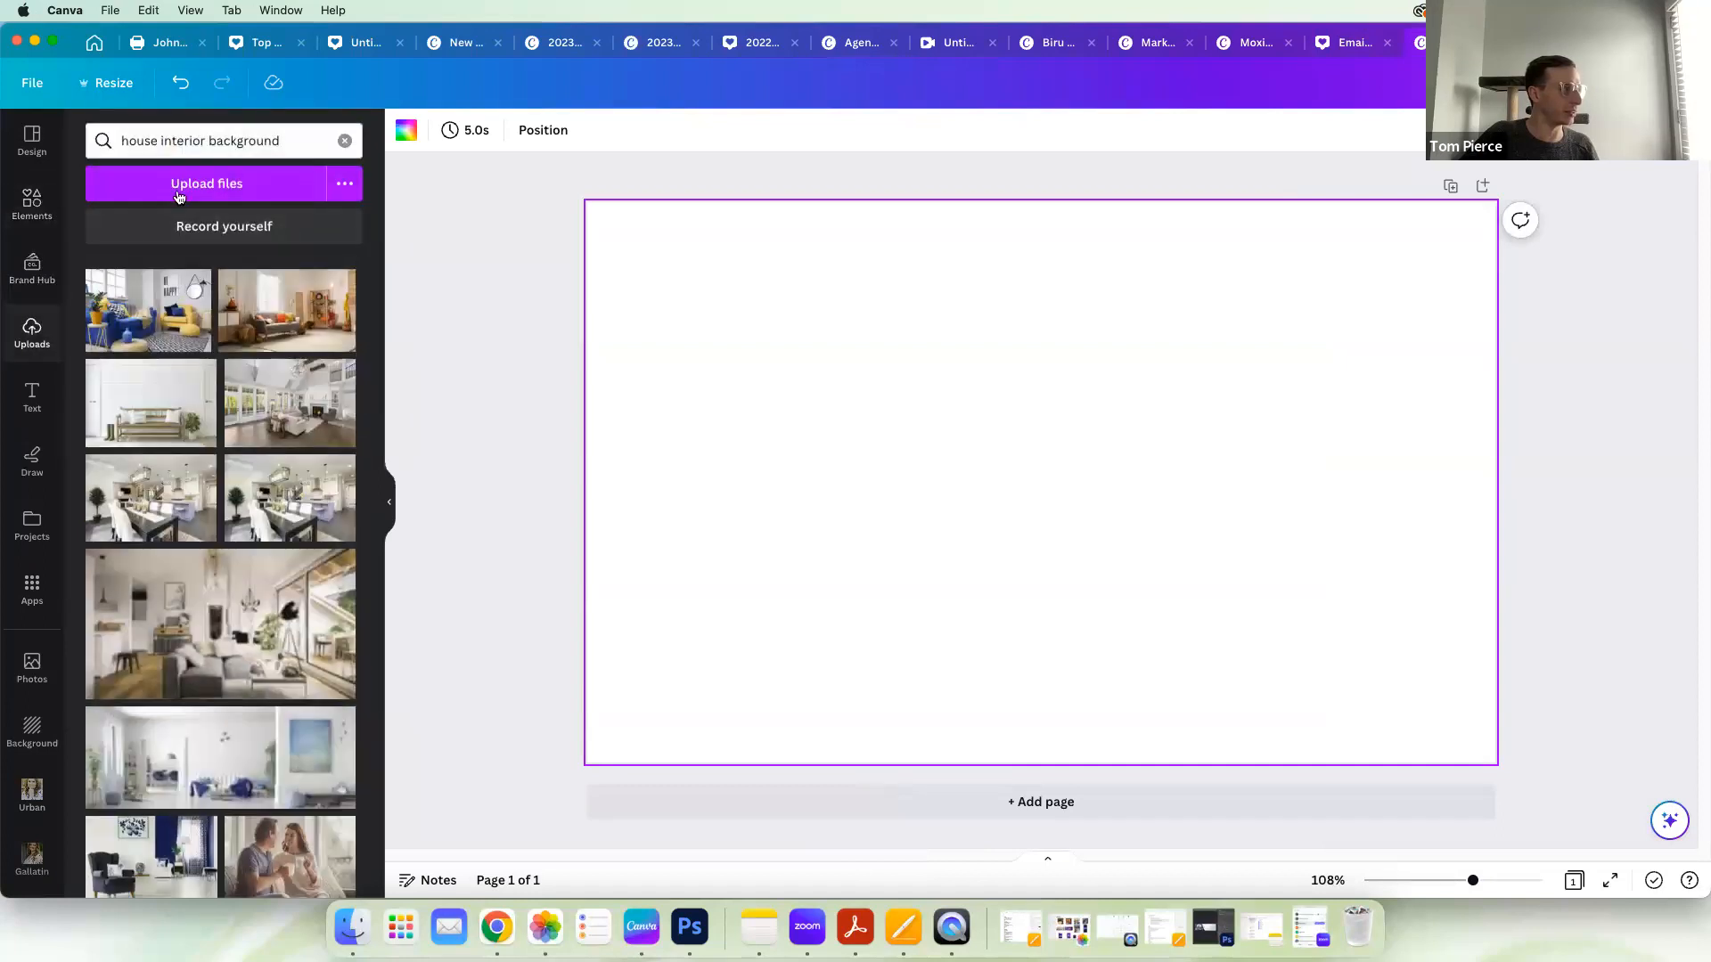
pyautogui.click(344, 139)
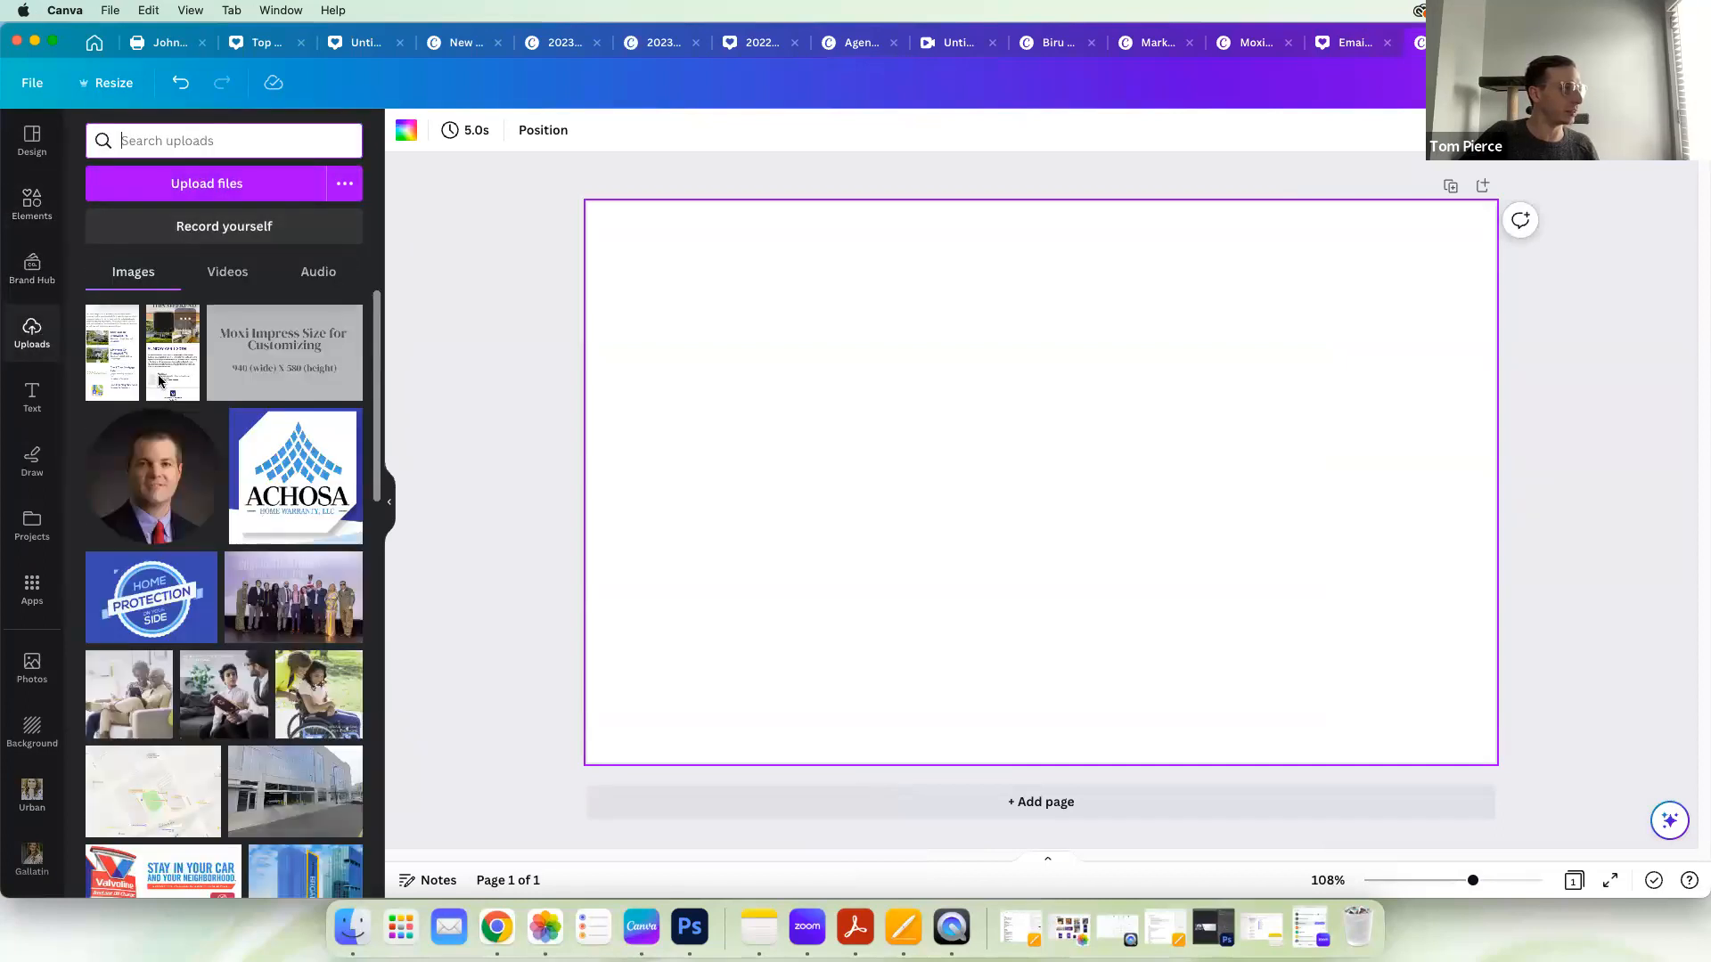
# Step: Place the uploaded "For Sale in Woodmont" newsletter image on the page and enlarge it to about 188 × 528 px
pyautogui.click(116, 368)
pyautogui.moveTo(1104, 308); pyautogui.dragTo(1129, 236)
pyautogui.moveTo(1128, 653); pyautogui.dragTo(1192, 736)
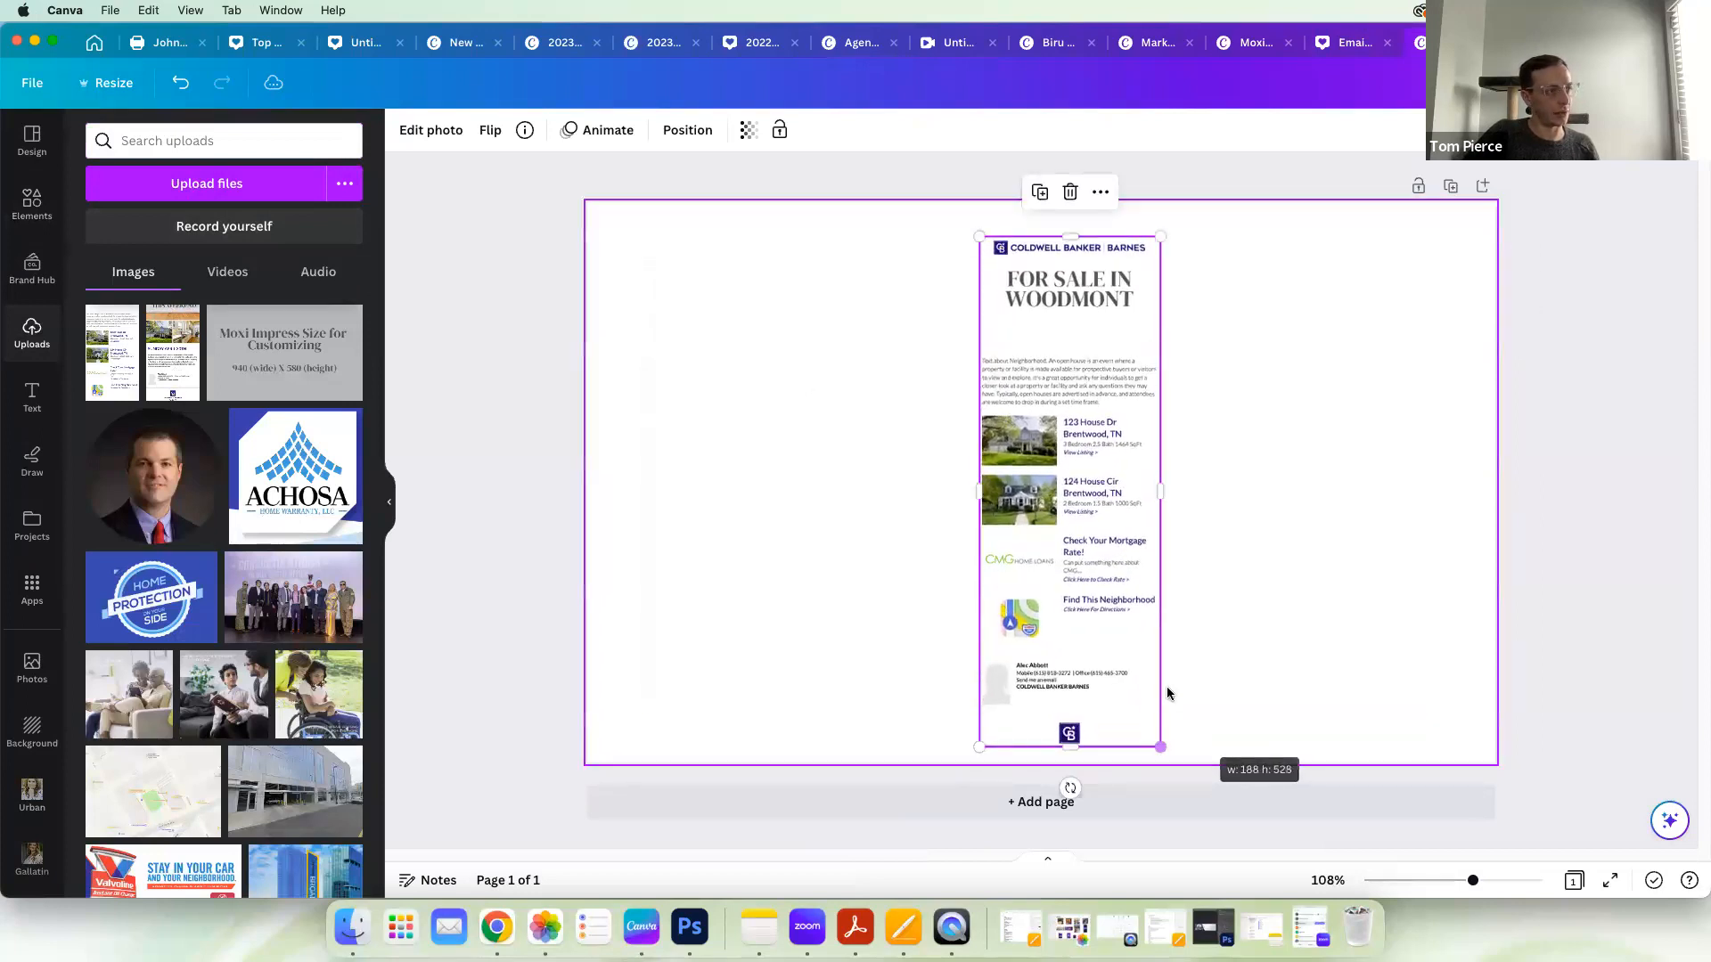
pyautogui.moveTo(1096, 583); pyautogui.dragTo(1093, 568)
pyautogui.scroll(10, 1240, 667)
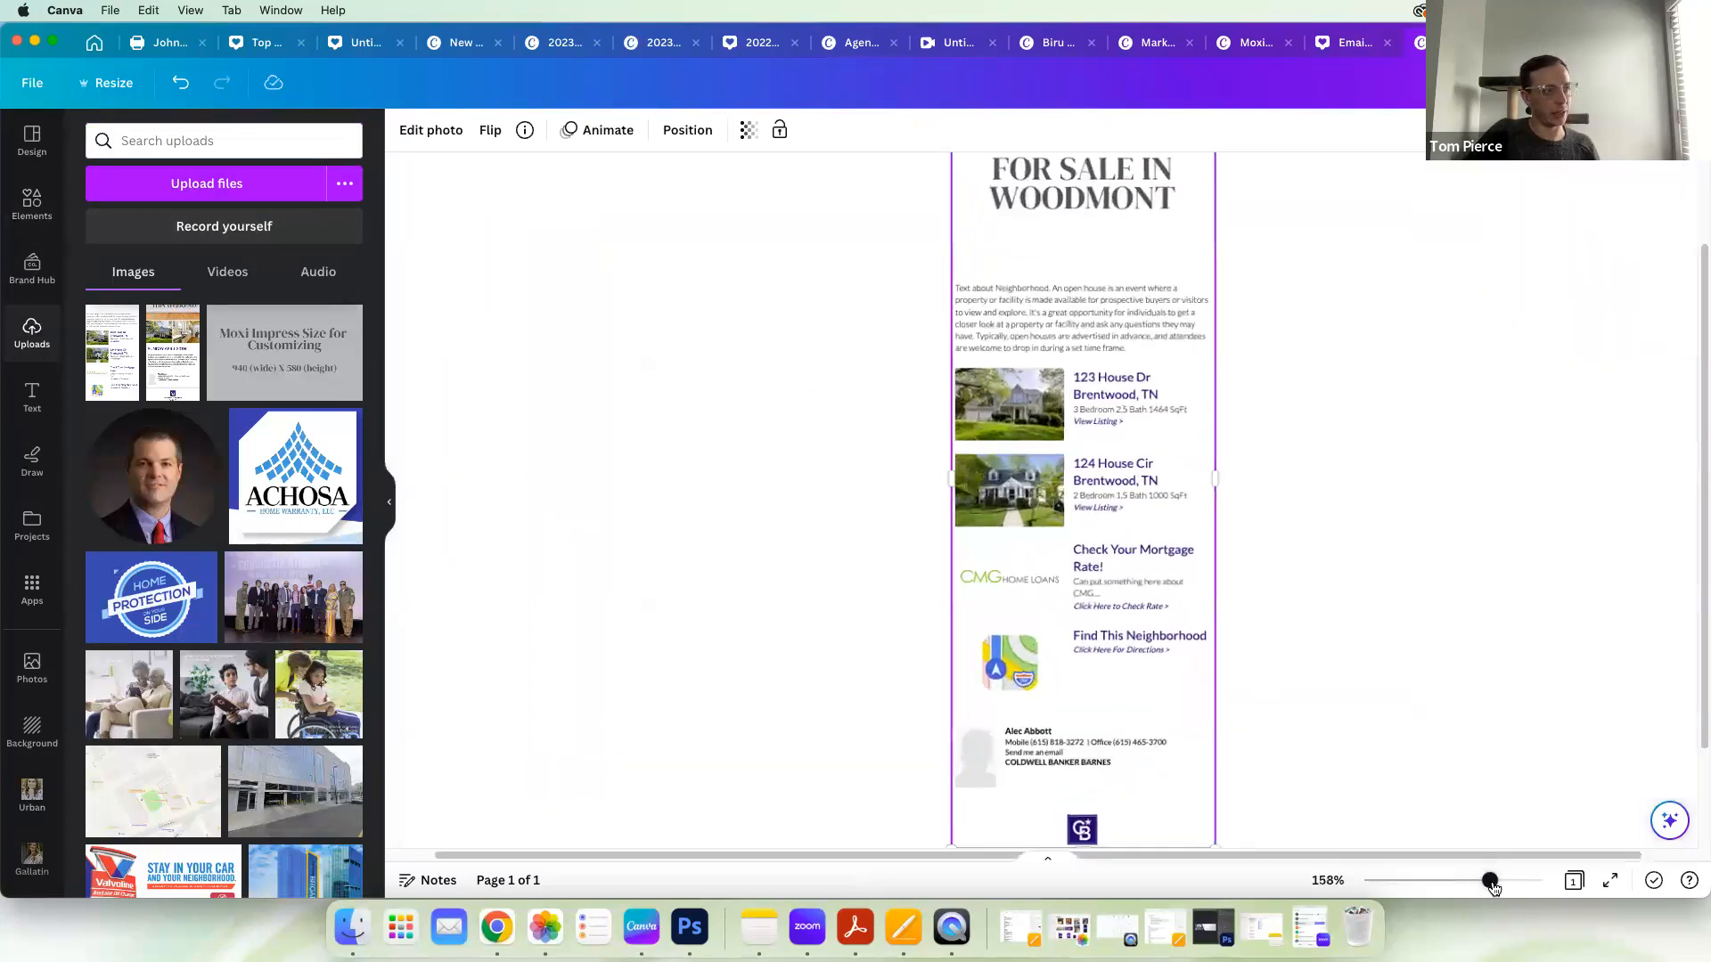
pyautogui.scroll(10, 1499, 650)
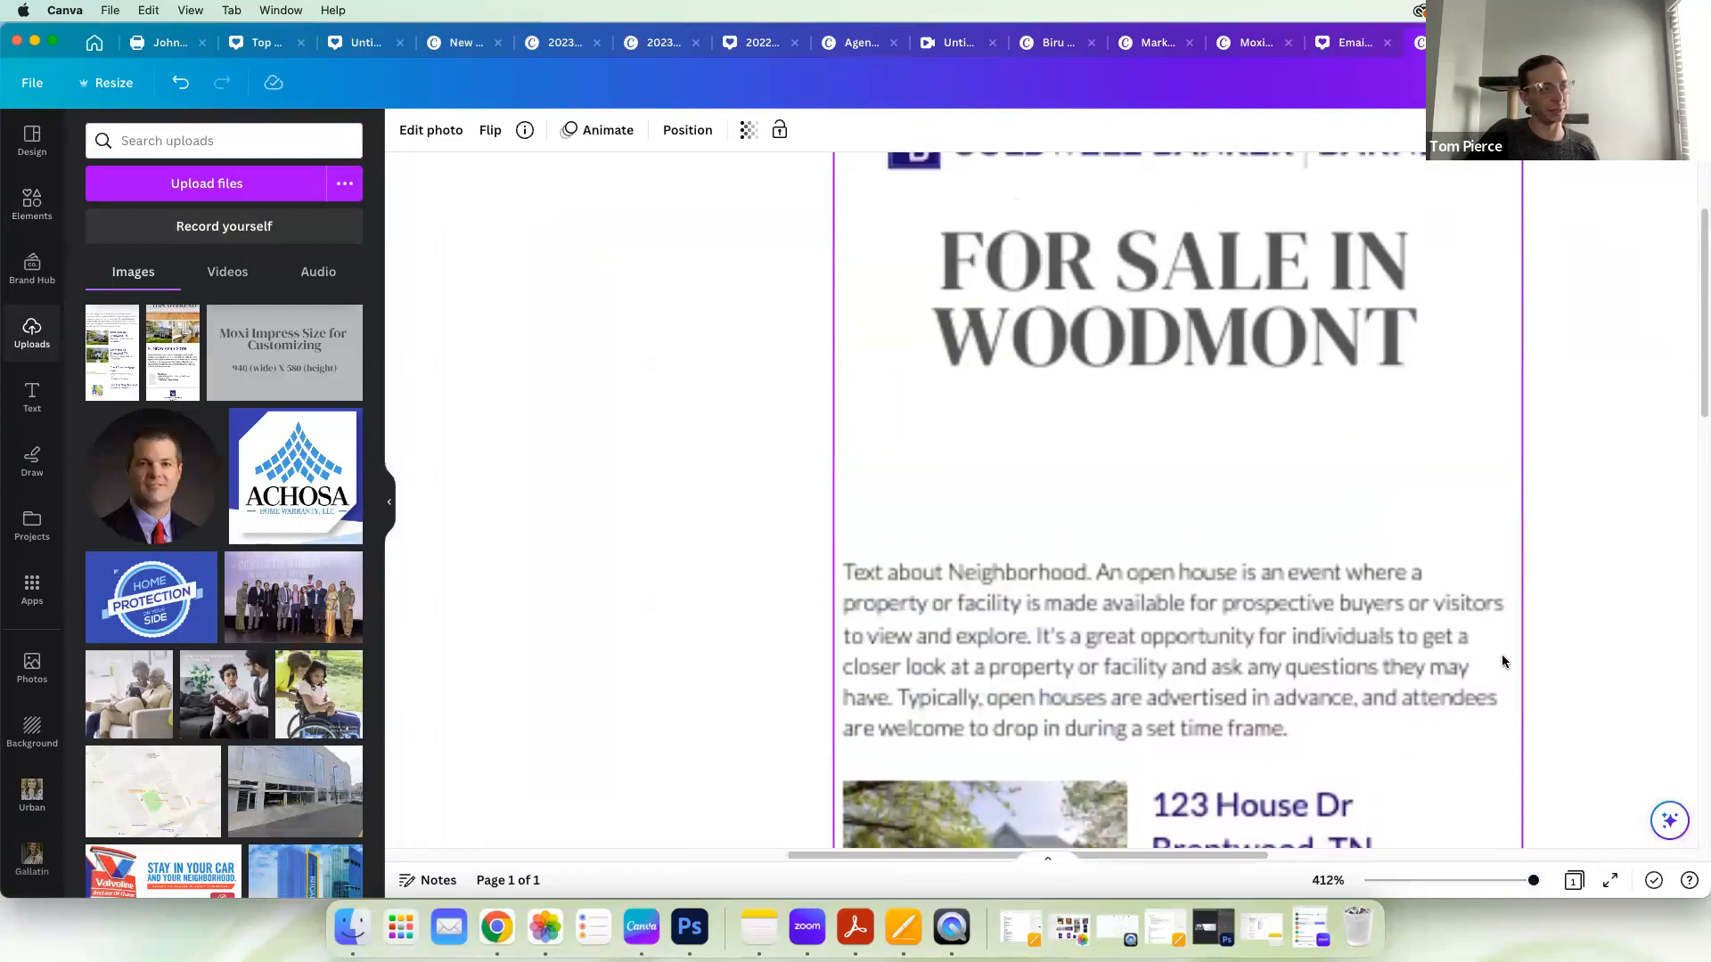
# Step: Review the enlarged "For Sale in Woodmont" newsletter from the neighborhood text through the listings to the agent footer
pyautogui.scroll(-10, 1502, 662)
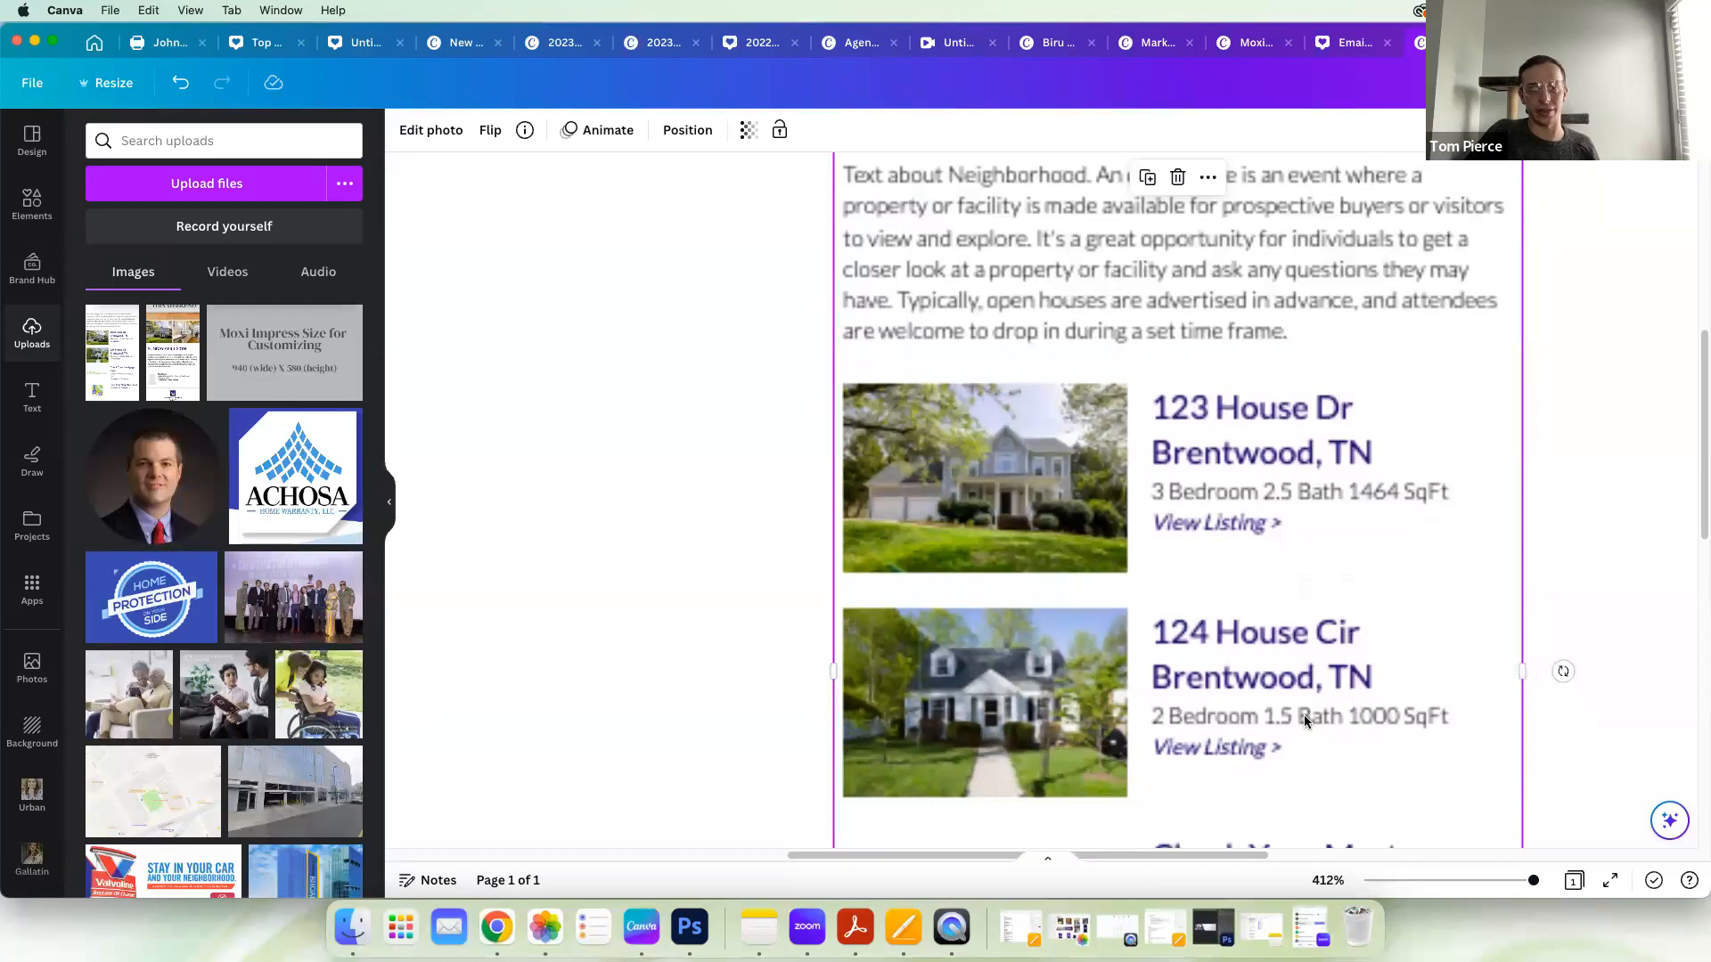
pyautogui.scroll(-5, 1305, 719)
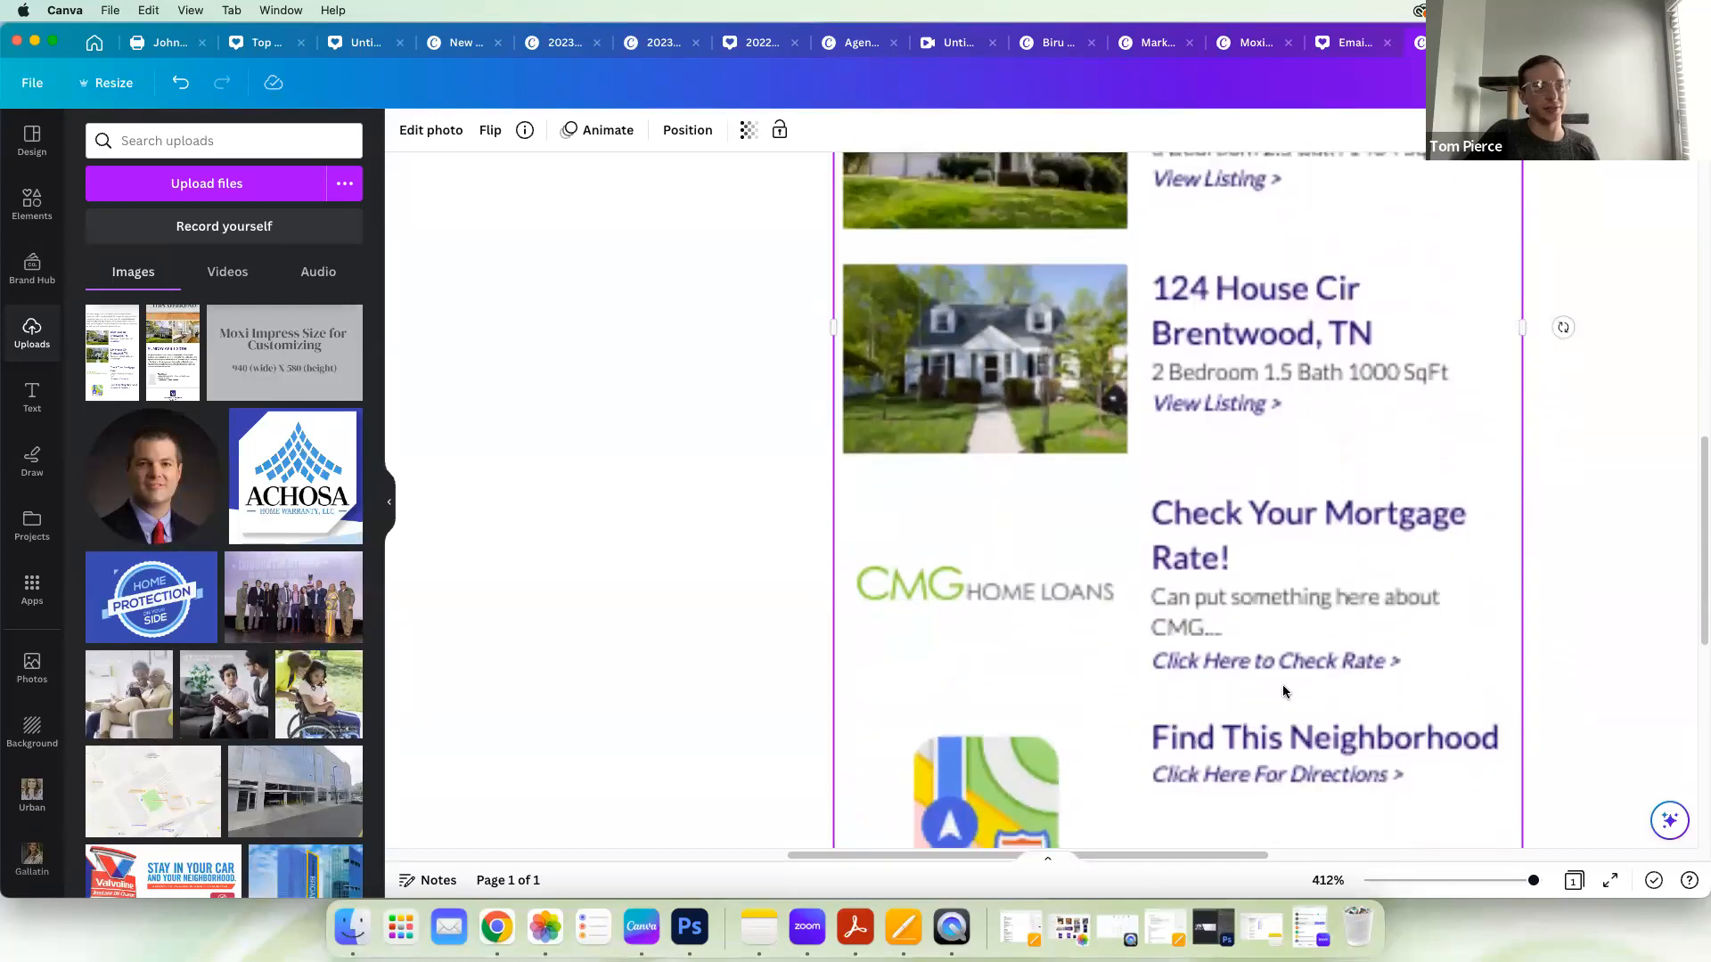
pyautogui.scroll(-4, 1265, 671)
pyautogui.moveTo(1534, 881); pyautogui.dragTo(1510, 882)
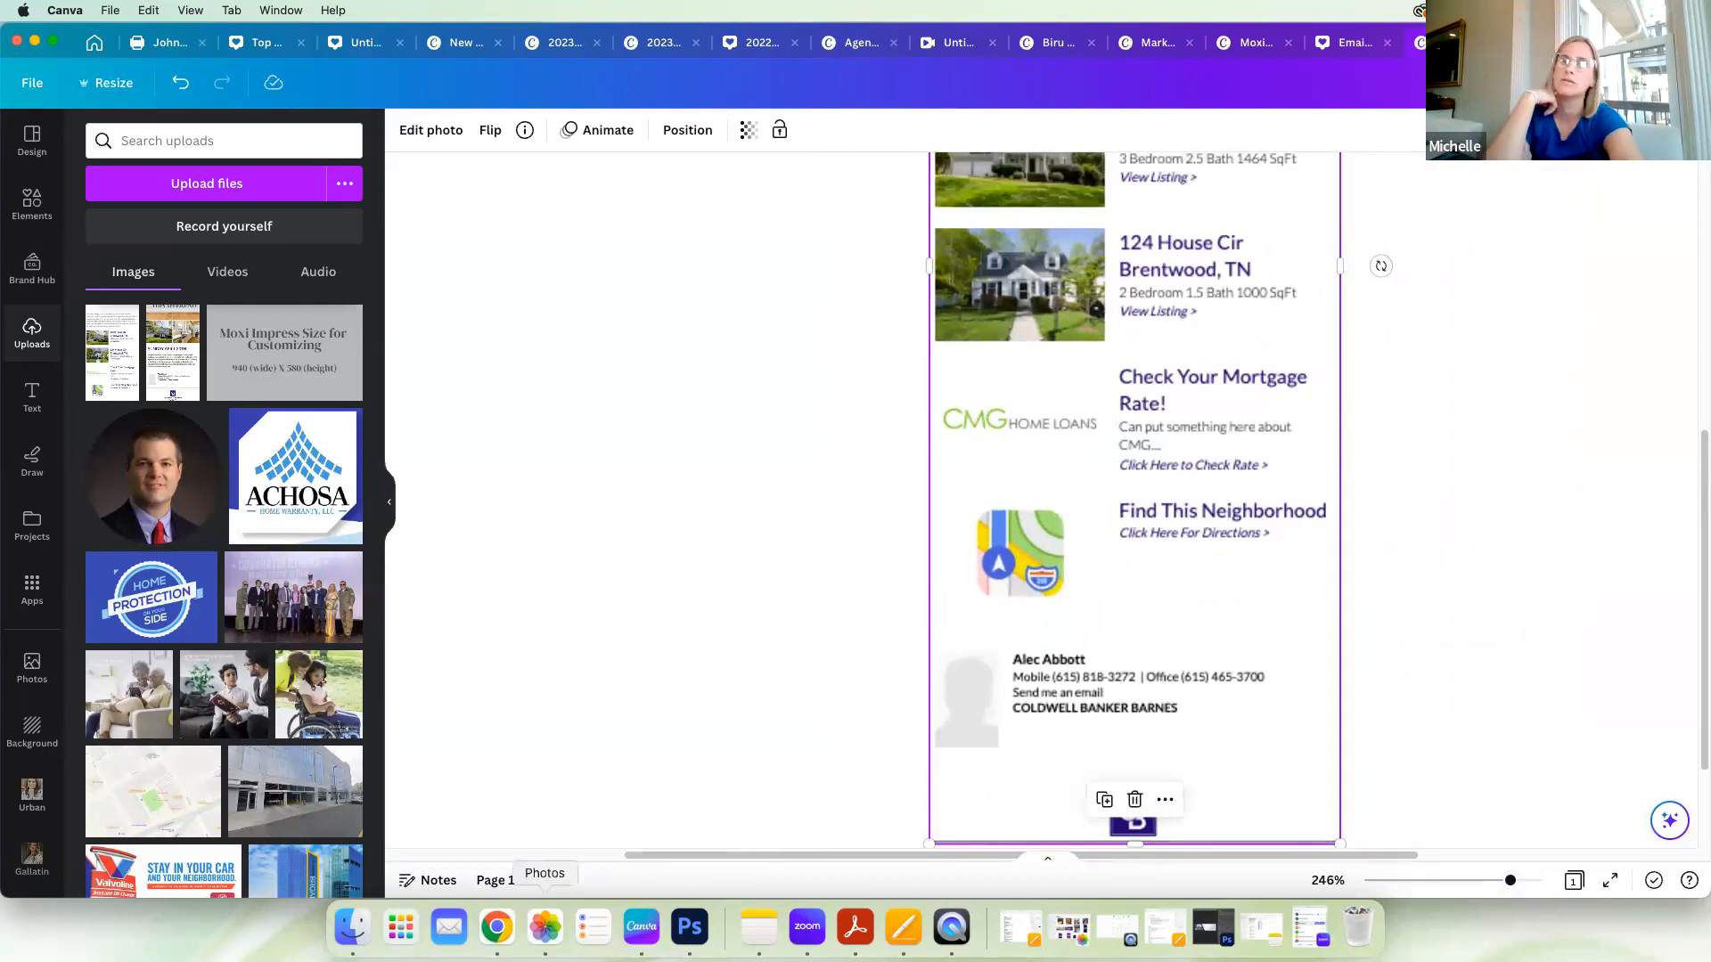
# Step: Switch to the Marketing Center page in Chrome, close its layout preview, and return to Canva
pyautogui.click(497, 928)
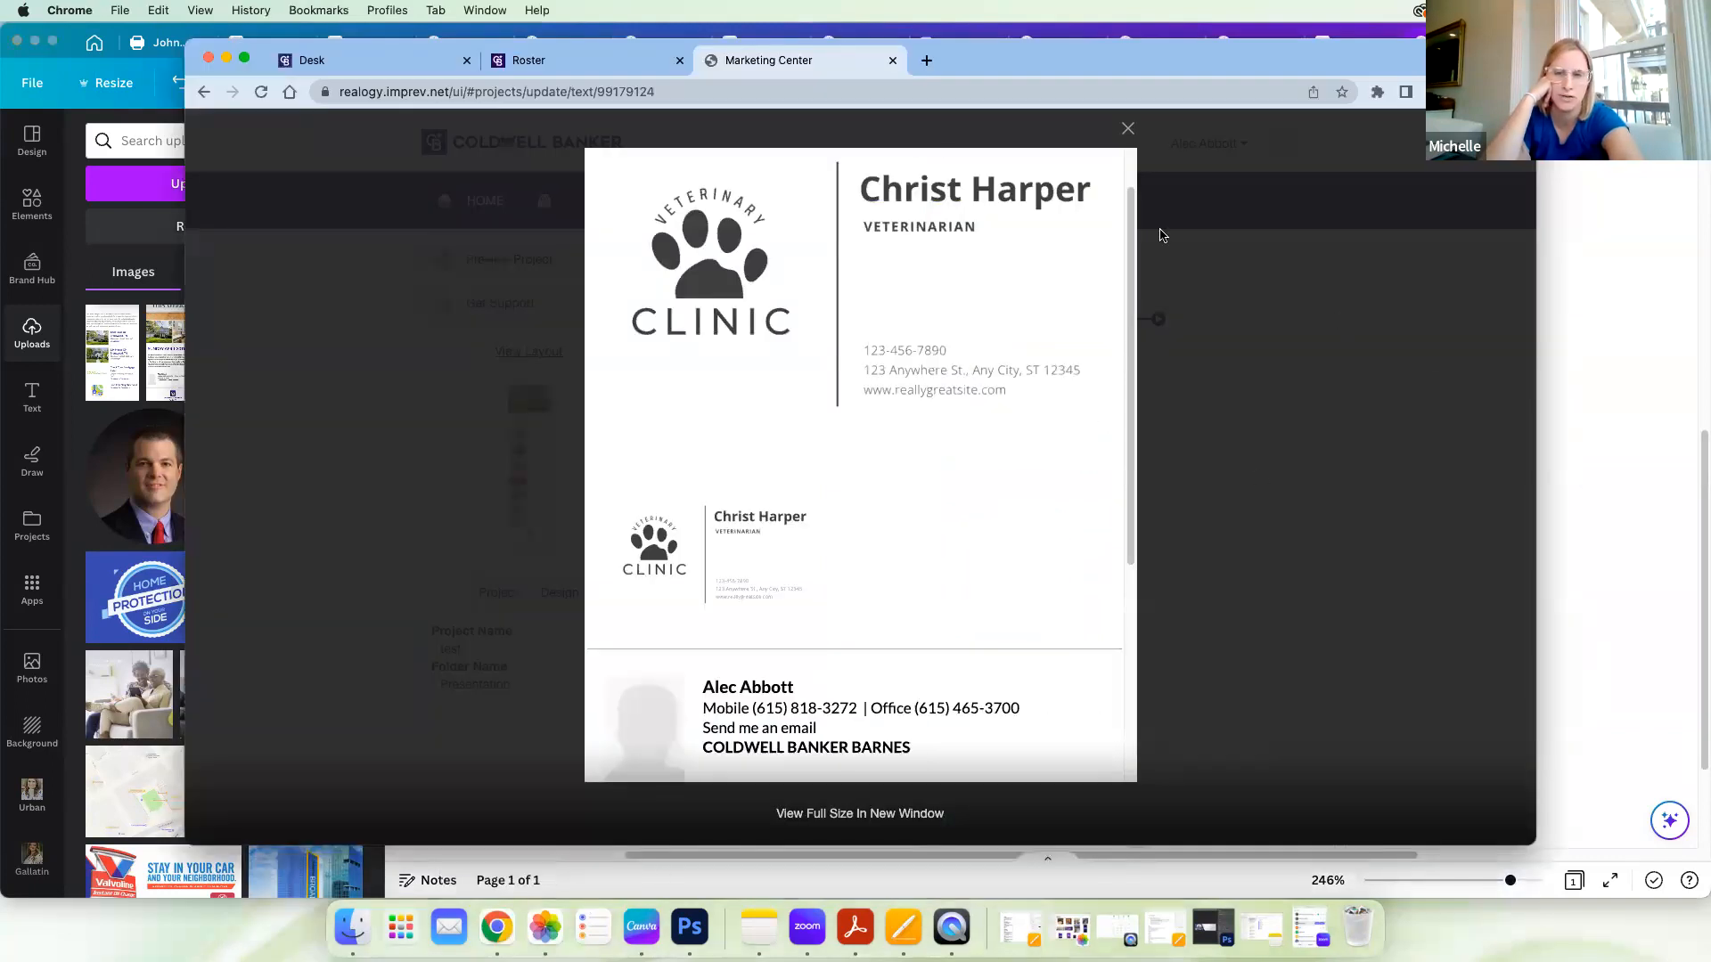
pyautogui.click(1353, 266)
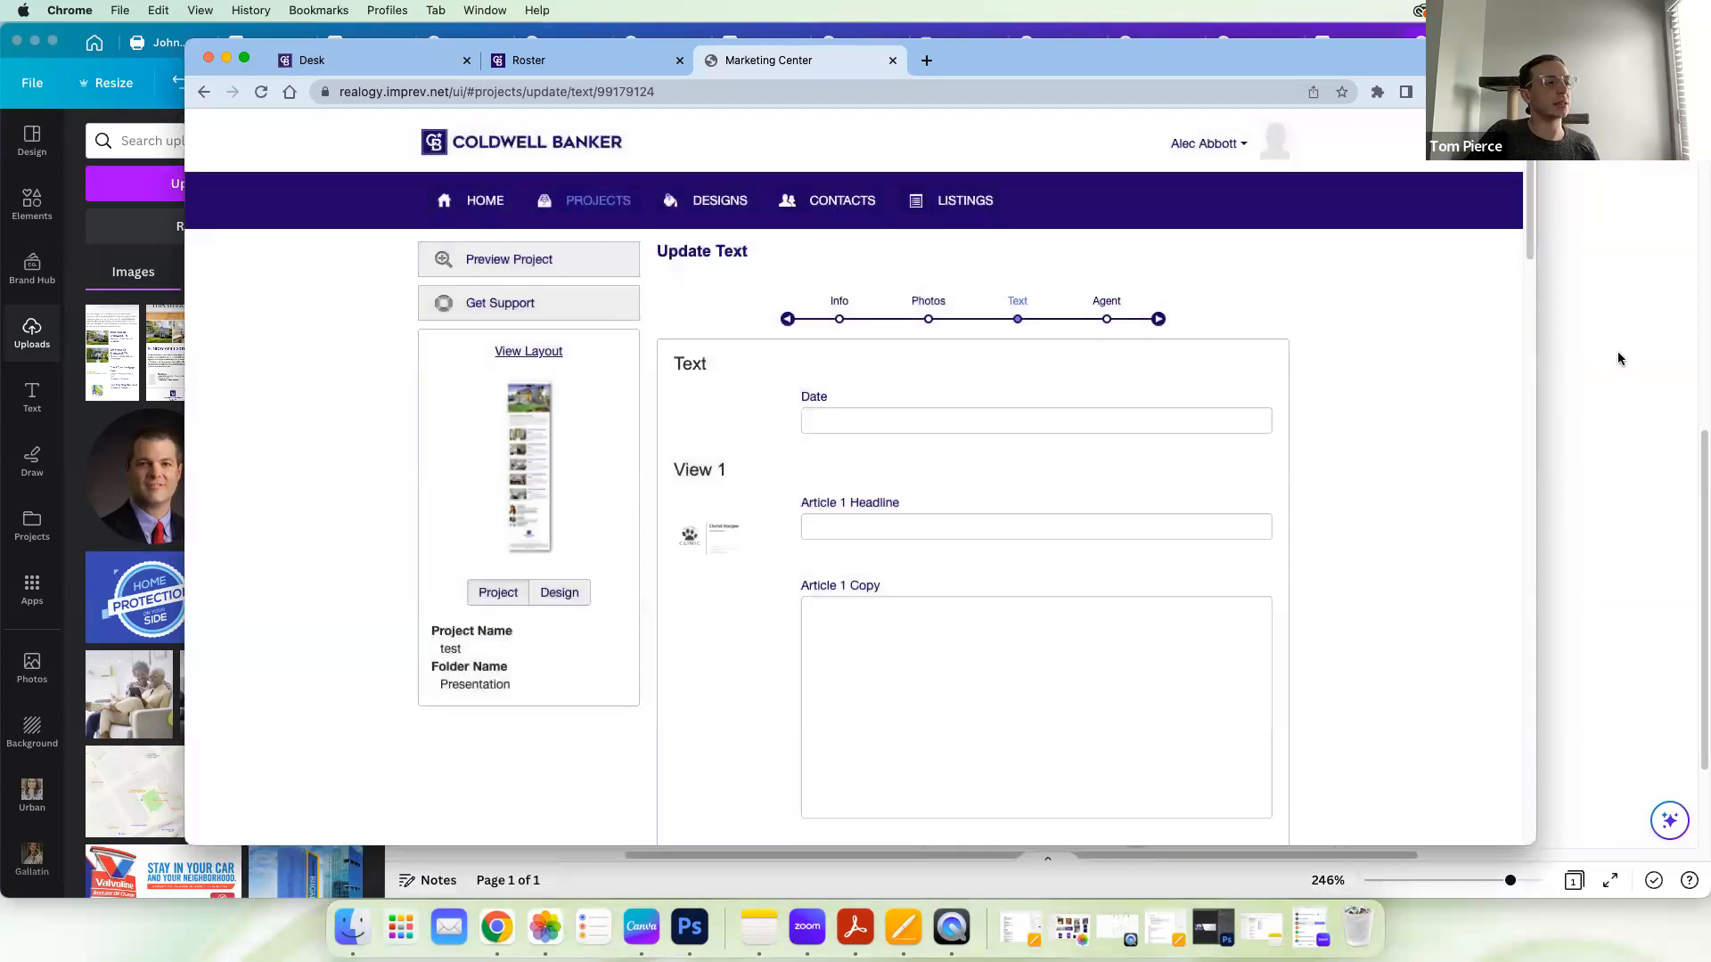
pyautogui.click(1604, 440)
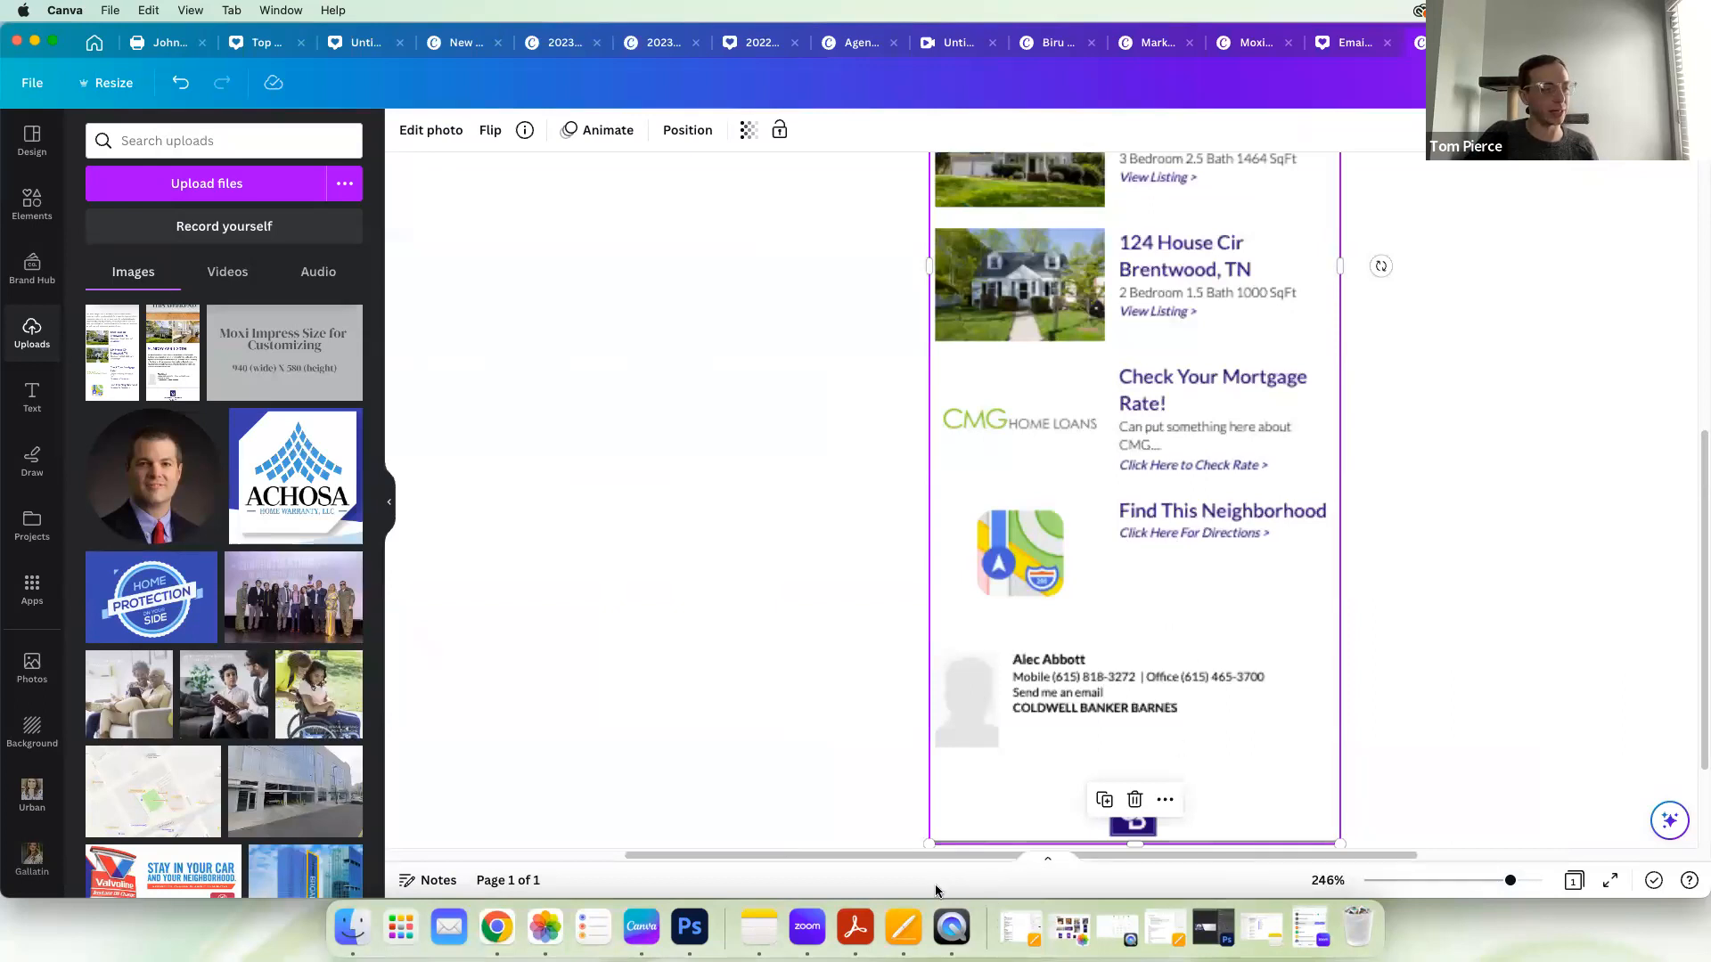
# Step: Look through the open Canva designs and bring up the "Marketing Breakdown LevelUp/Moxi Impress Walkthrough" presentation
pyautogui.click(1252, 42)
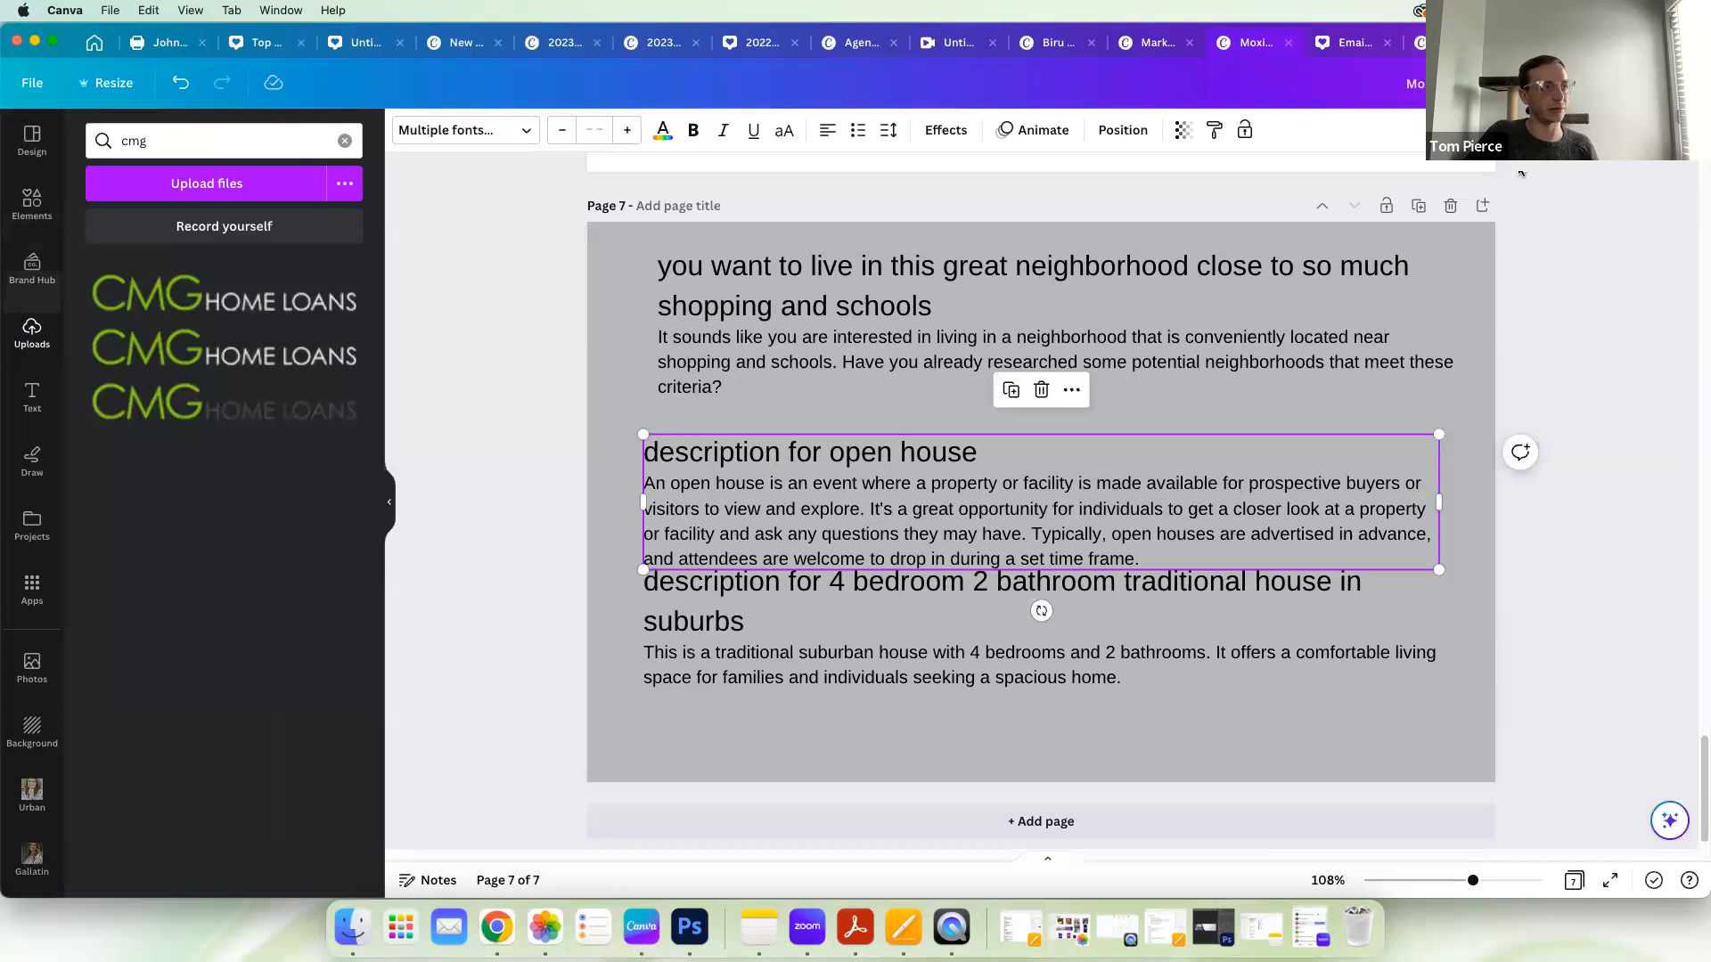
pyautogui.click(1360, 43)
pyautogui.click(1440, 44)
pyautogui.click(1146, 49)
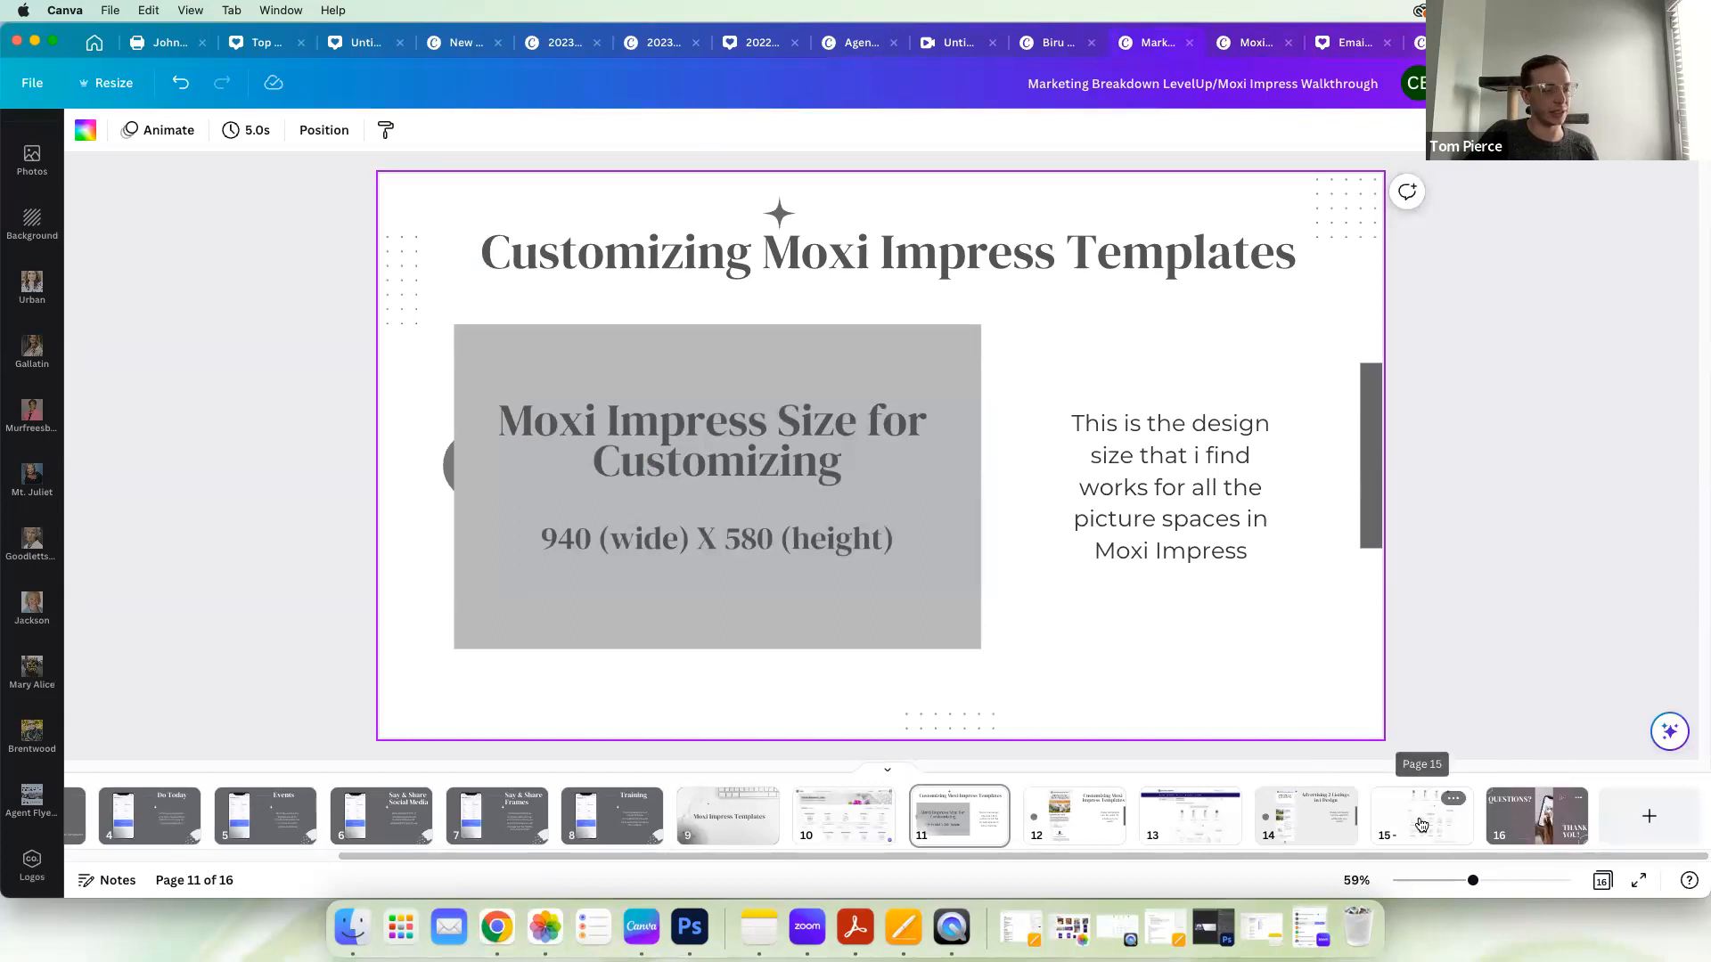
# Step: Skim through the Moxi Impress screen-recording videos on page 15 and page 13 of the presentation
pyautogui.click(1422, 816)
pyautogui.moveTo(598, 720); pyautogui.dragTo(1341, 709)
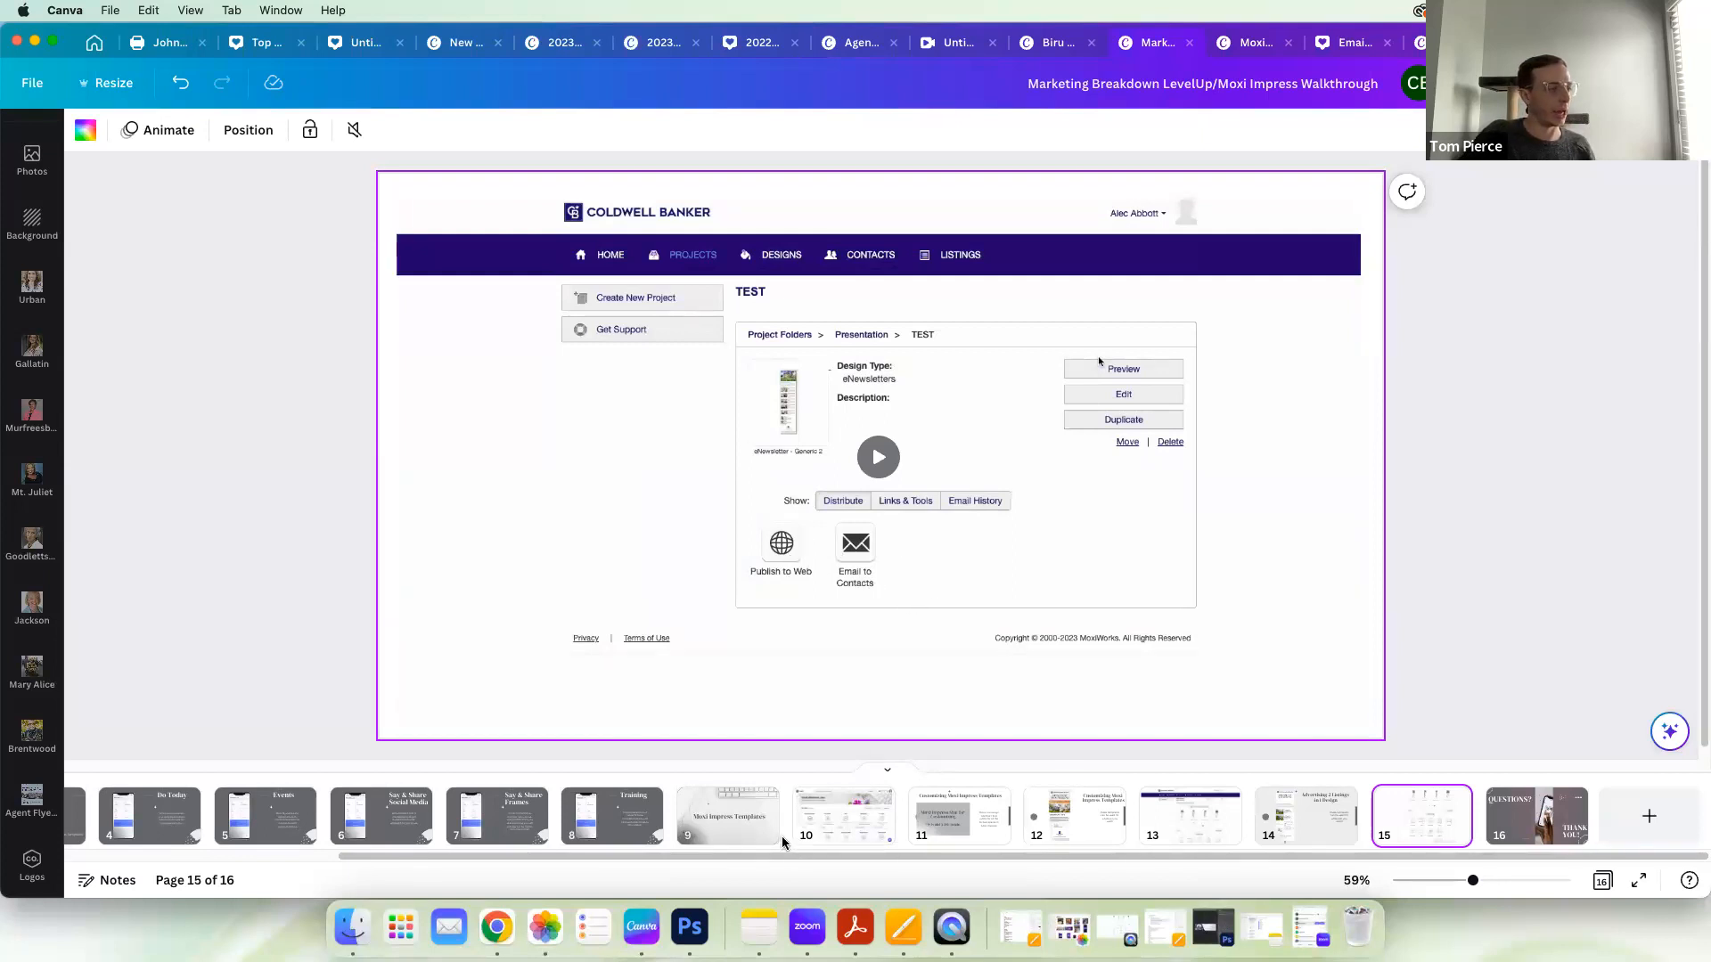
pyautogui.click(1189, 816)
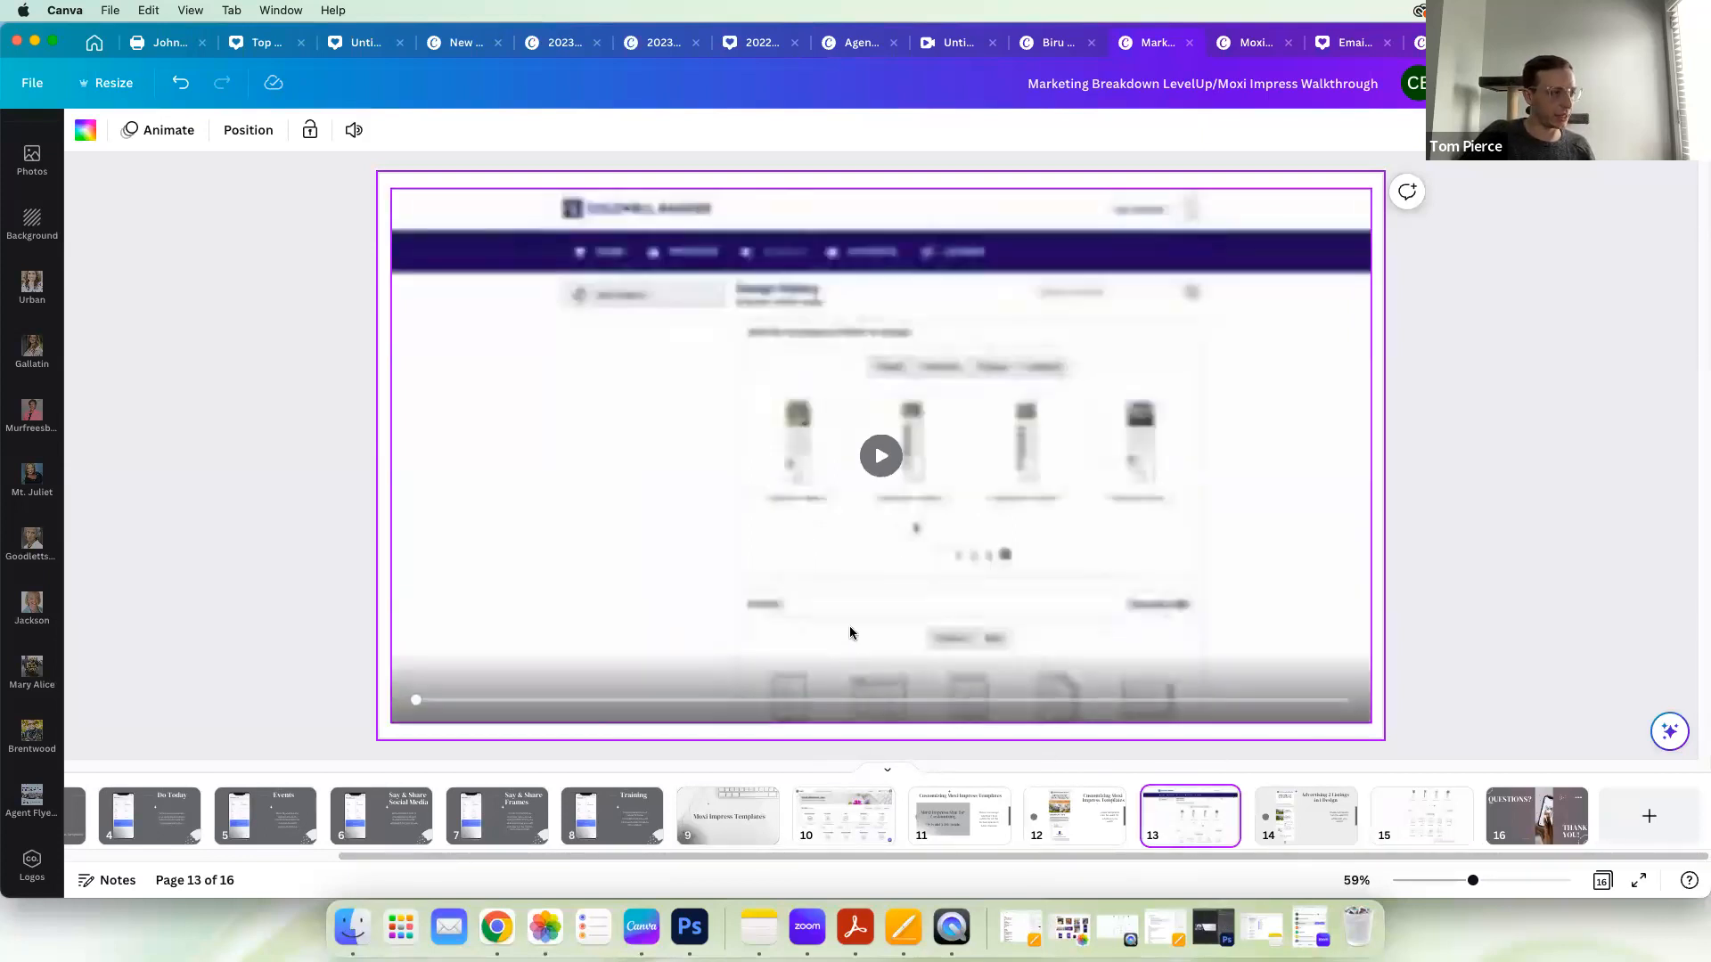
pyautogui.moveTo(416, 700); pyautogui.dragTo(1351, 724)
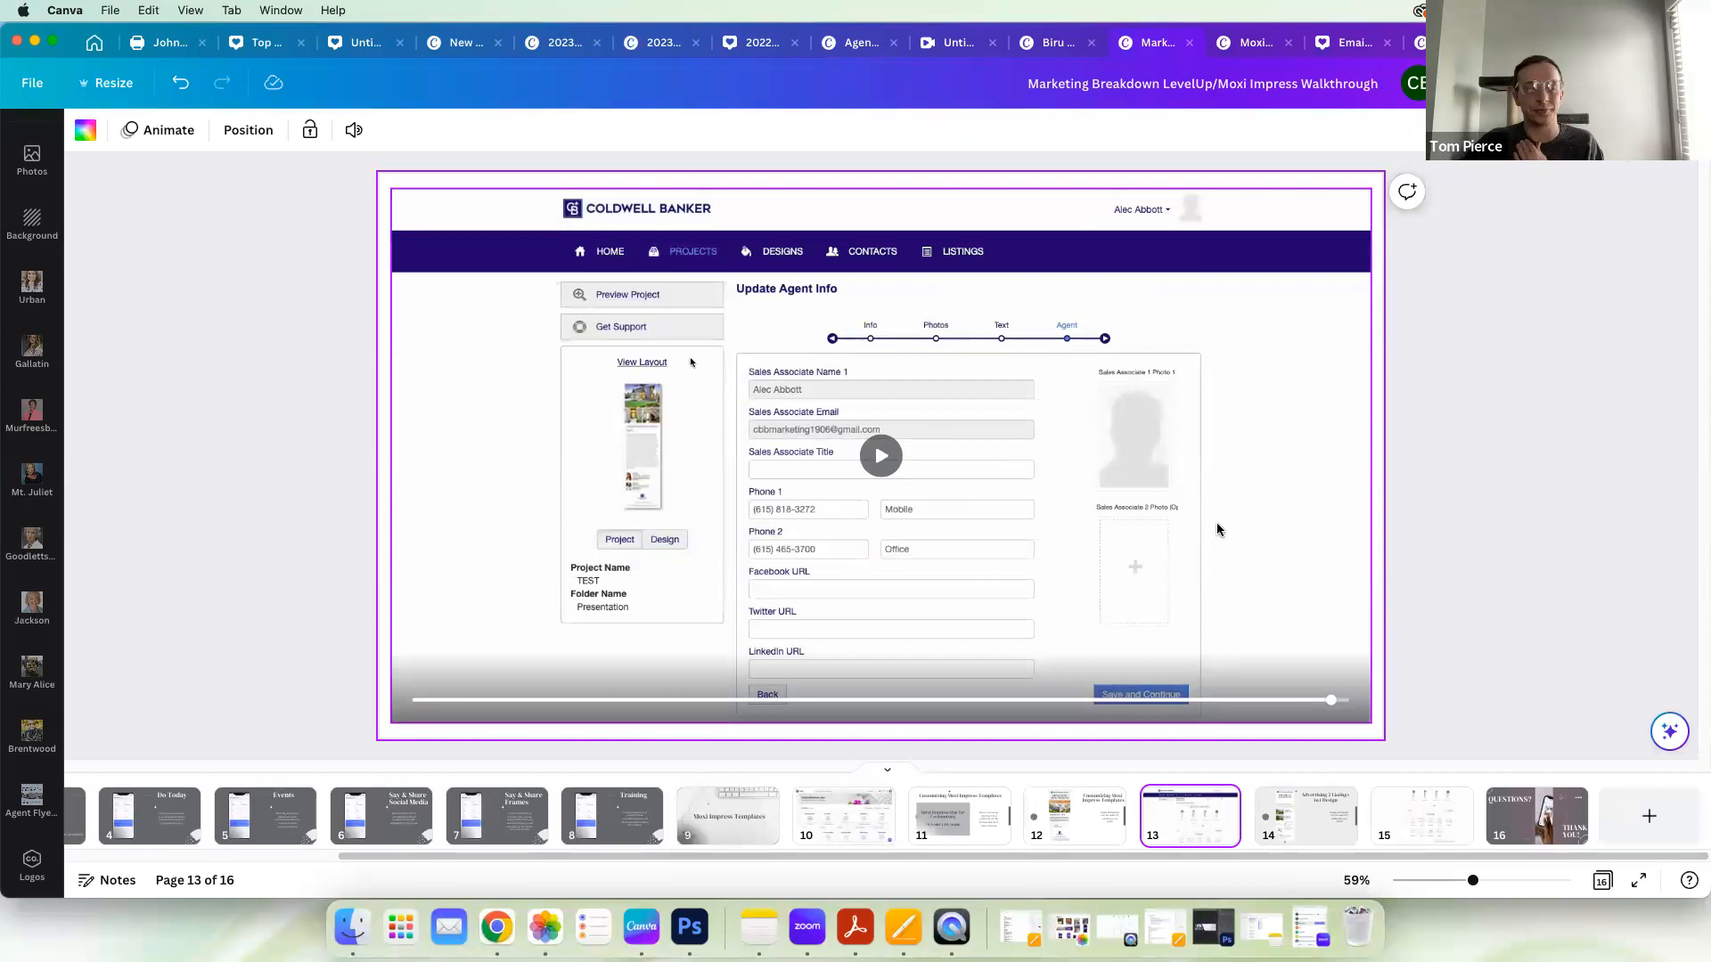
# Step: Nudge the newsletter image slightly upward on page 14, "Advertising 2 Listings in 1 Design", and present that page full screen
pyautogui.click(1324, 842)
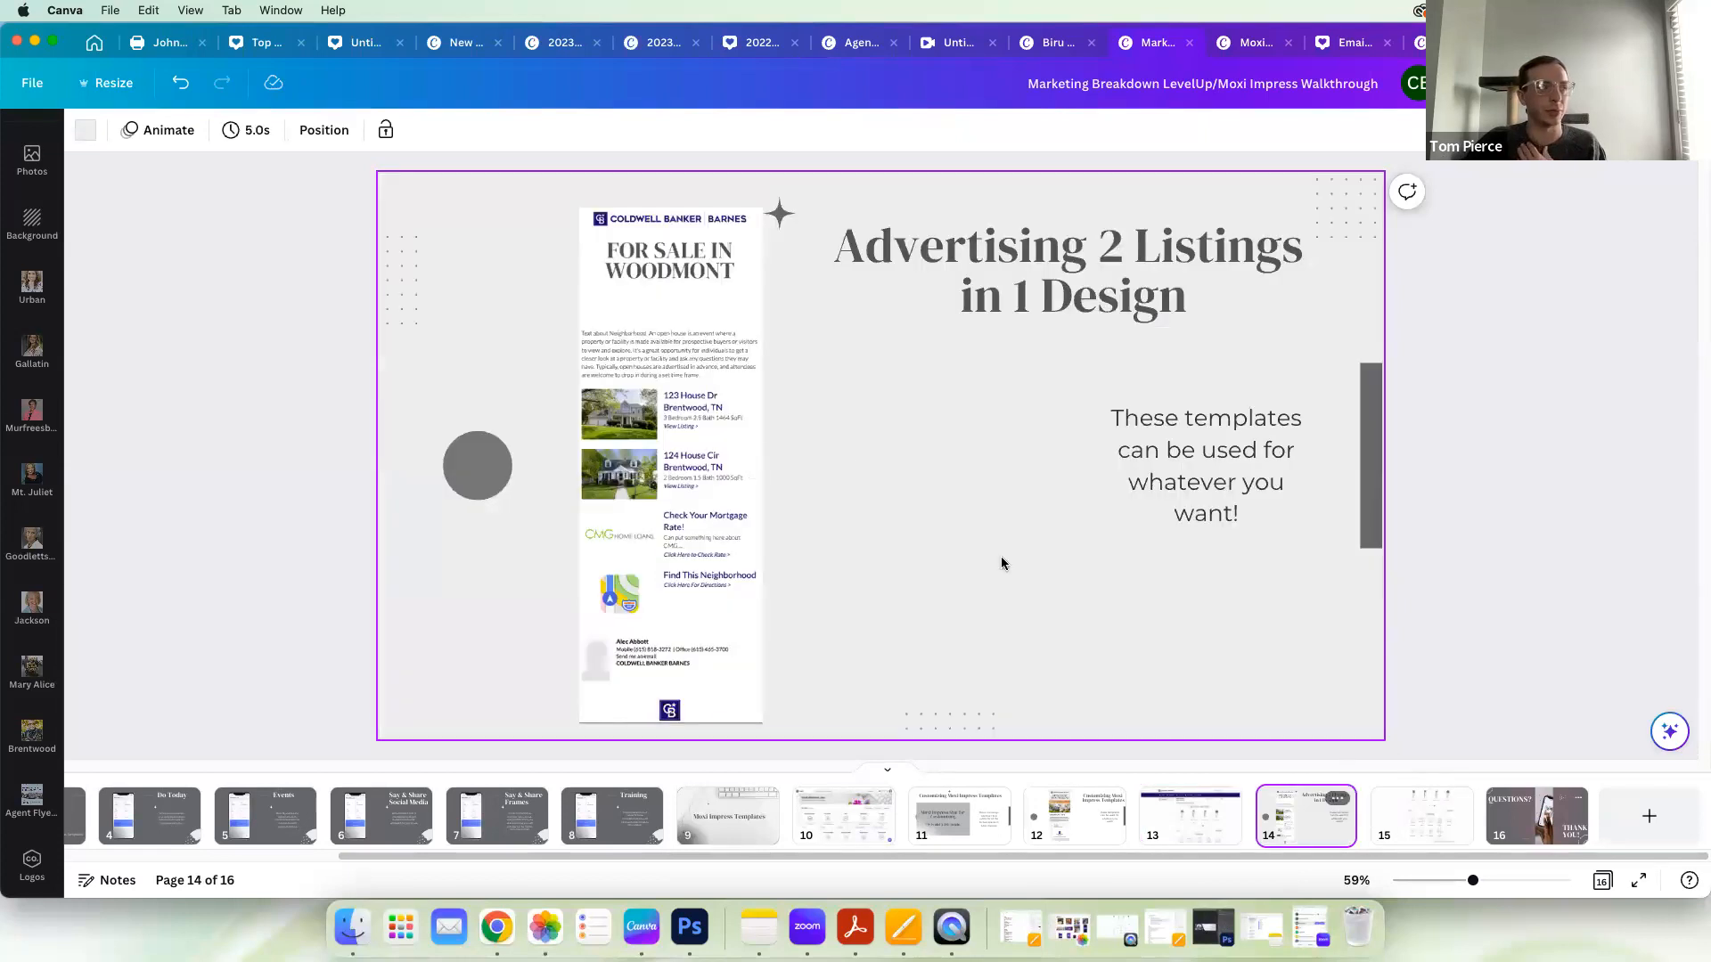
pyautogui.moveTo(694, 459); pyautogui.dragTo(692, 450)
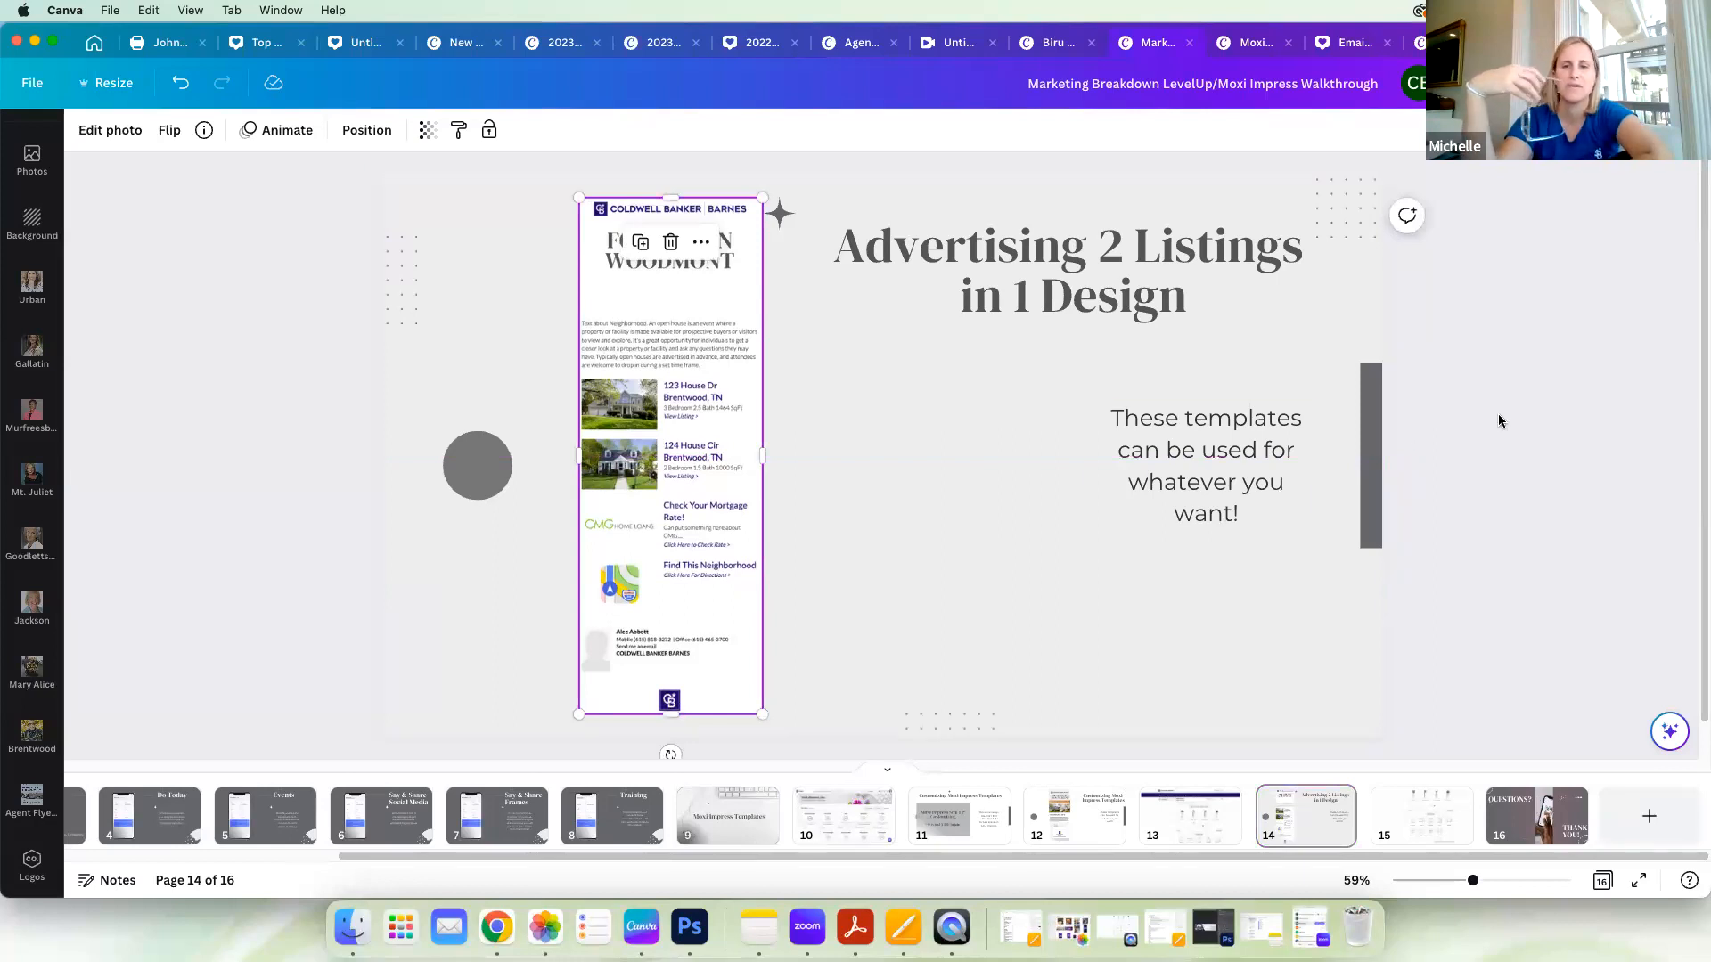
pyautogui.click(1559, 83)
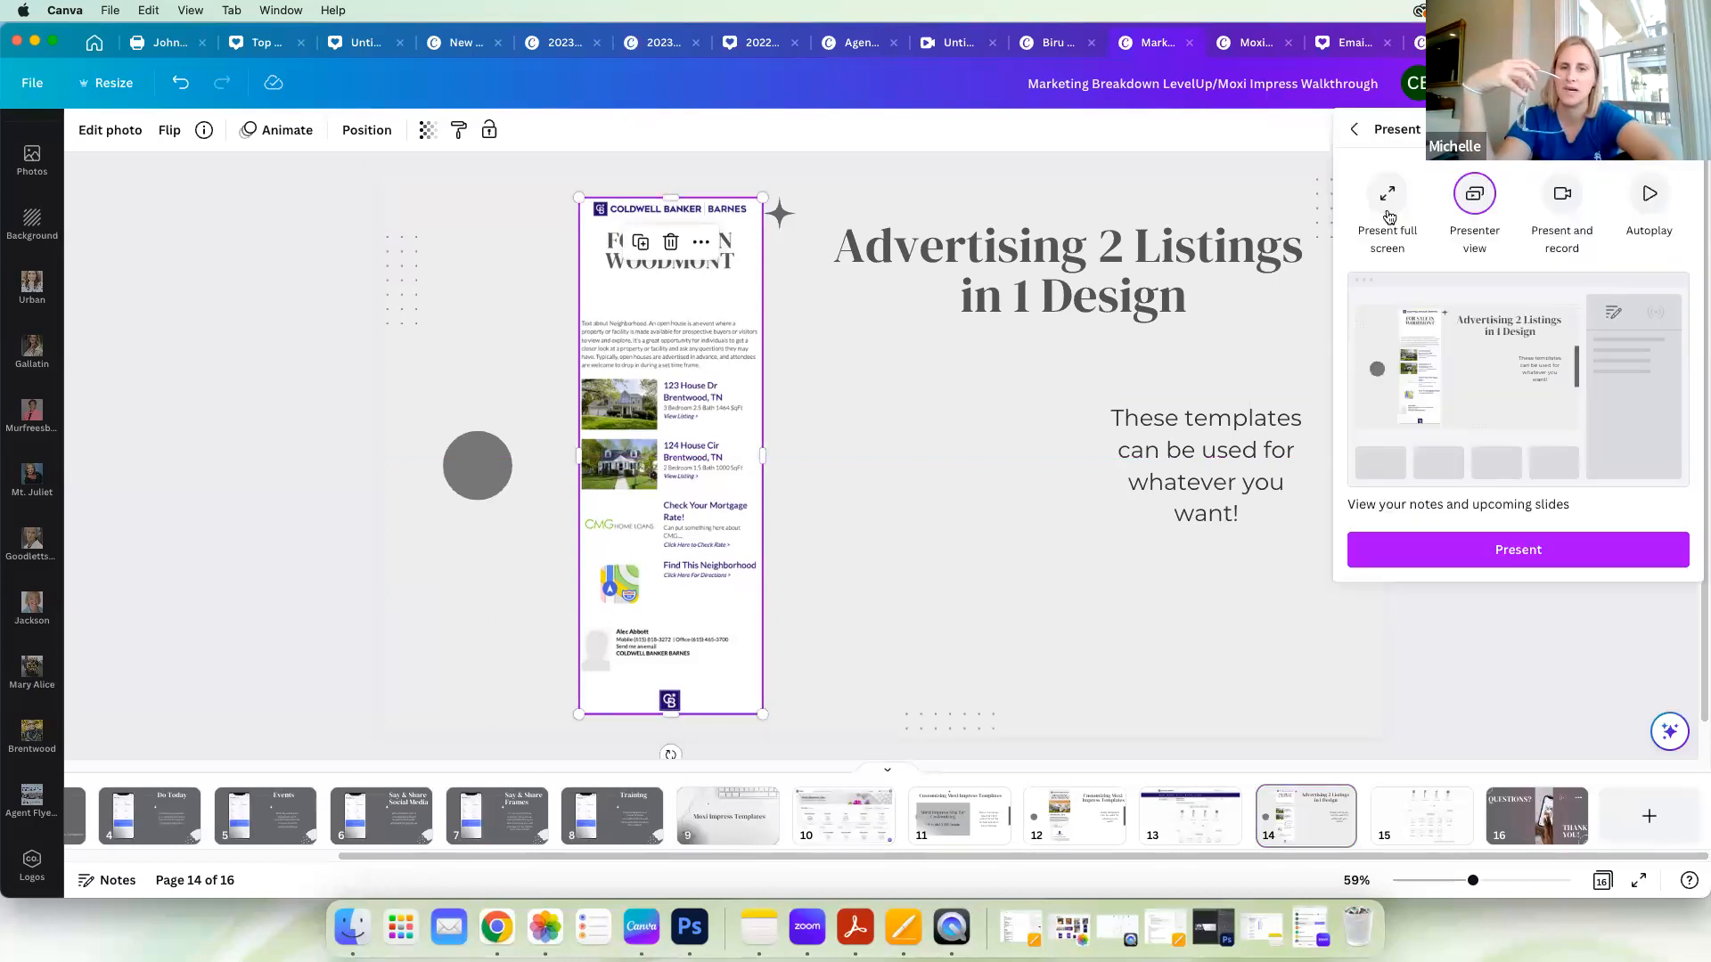
pyautogui.click(1388, 217)
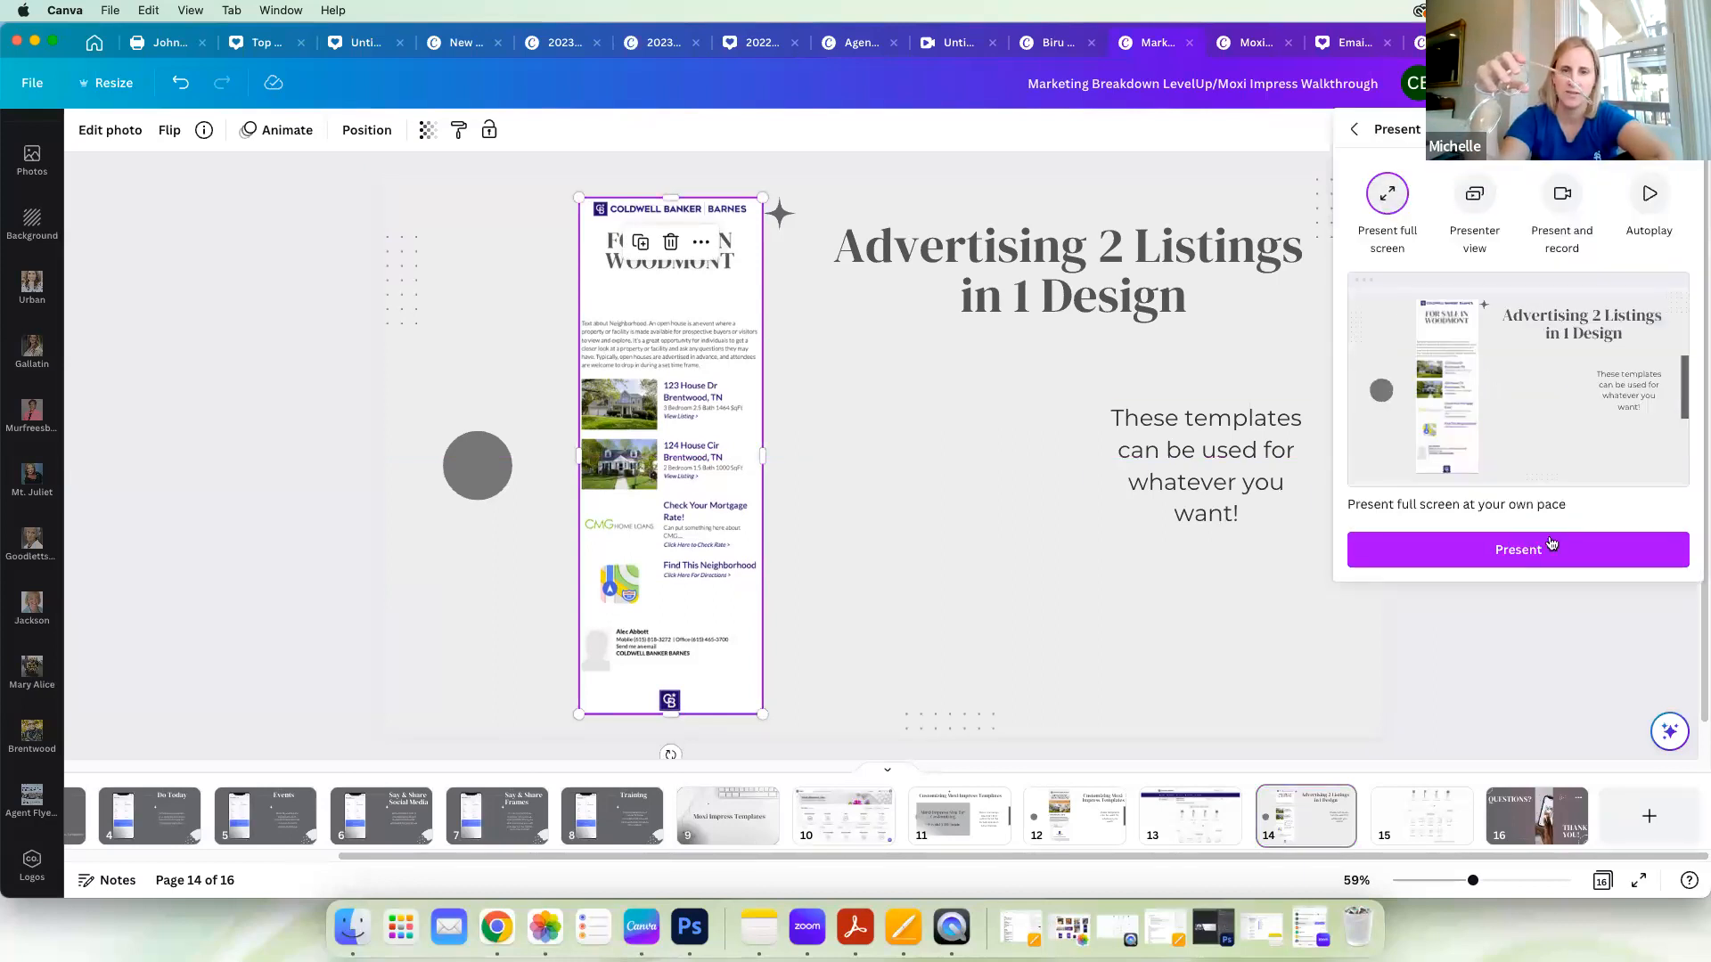
pyautogui.click(1551, 544)
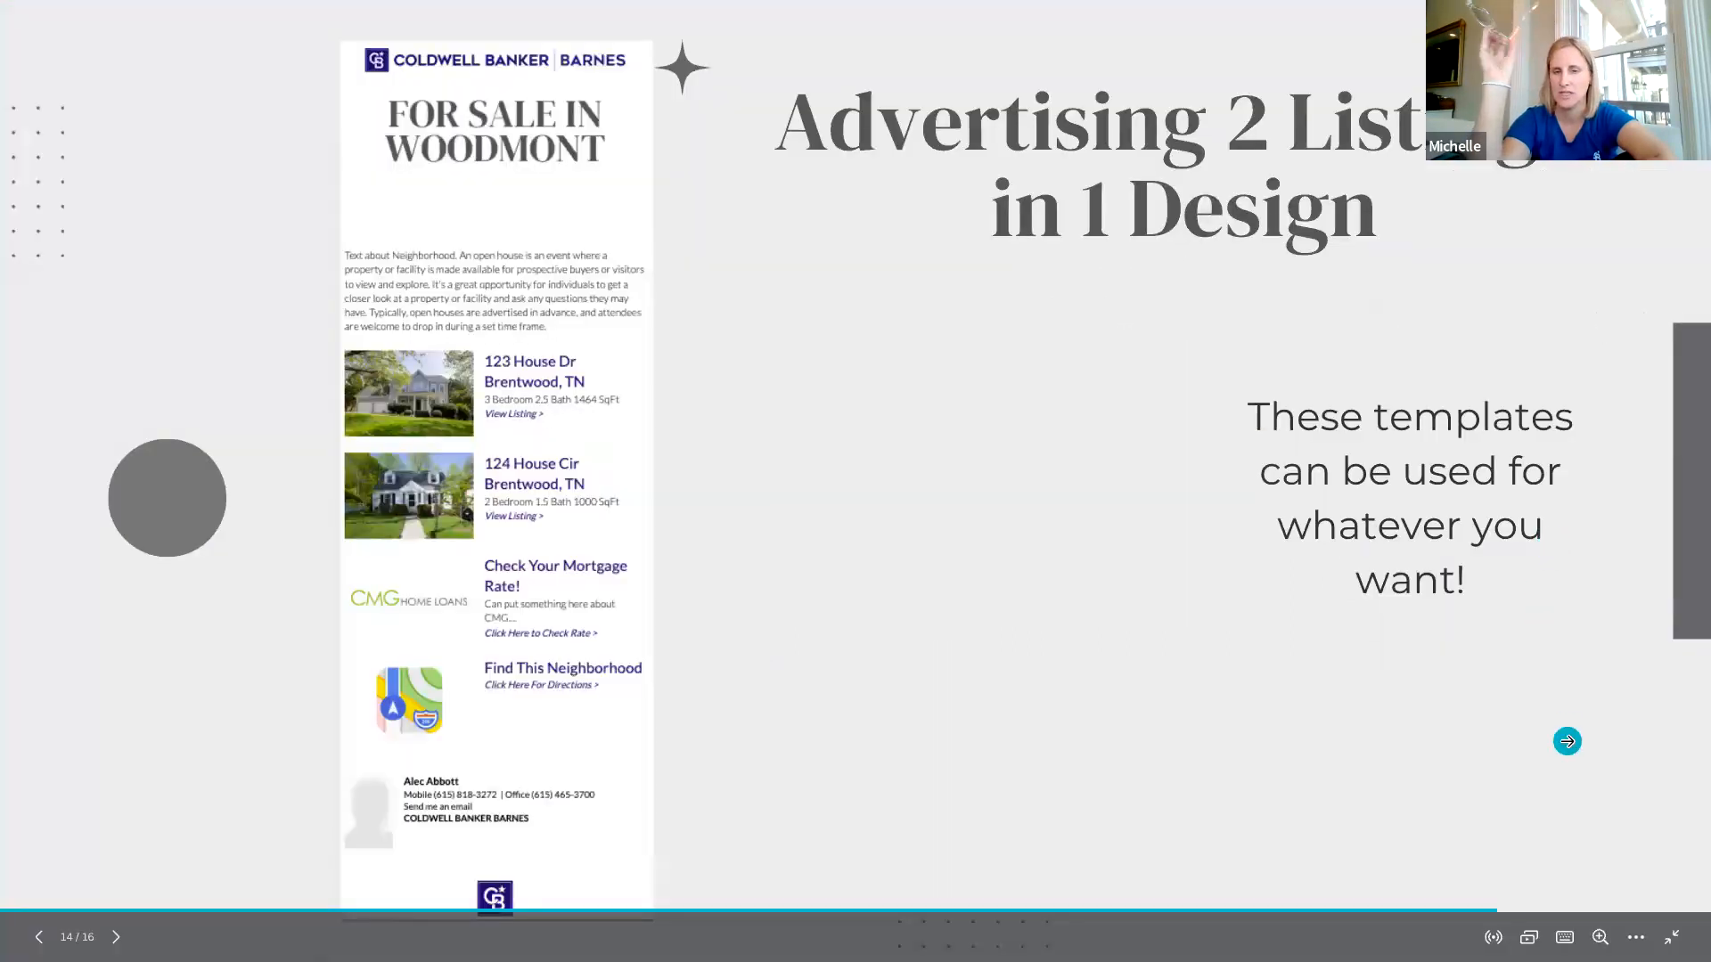